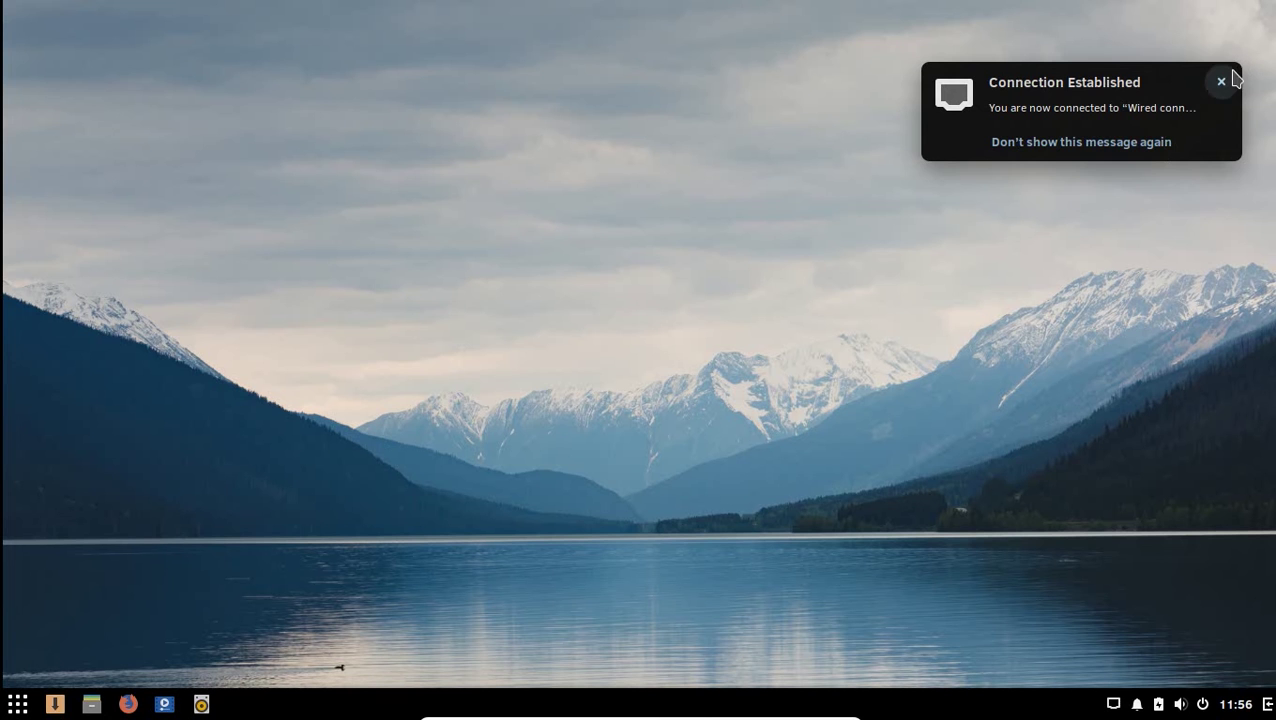
Dismiss the connection notification, start the Solus installer and choose English (United States) as the installation language
click(1224, 87)
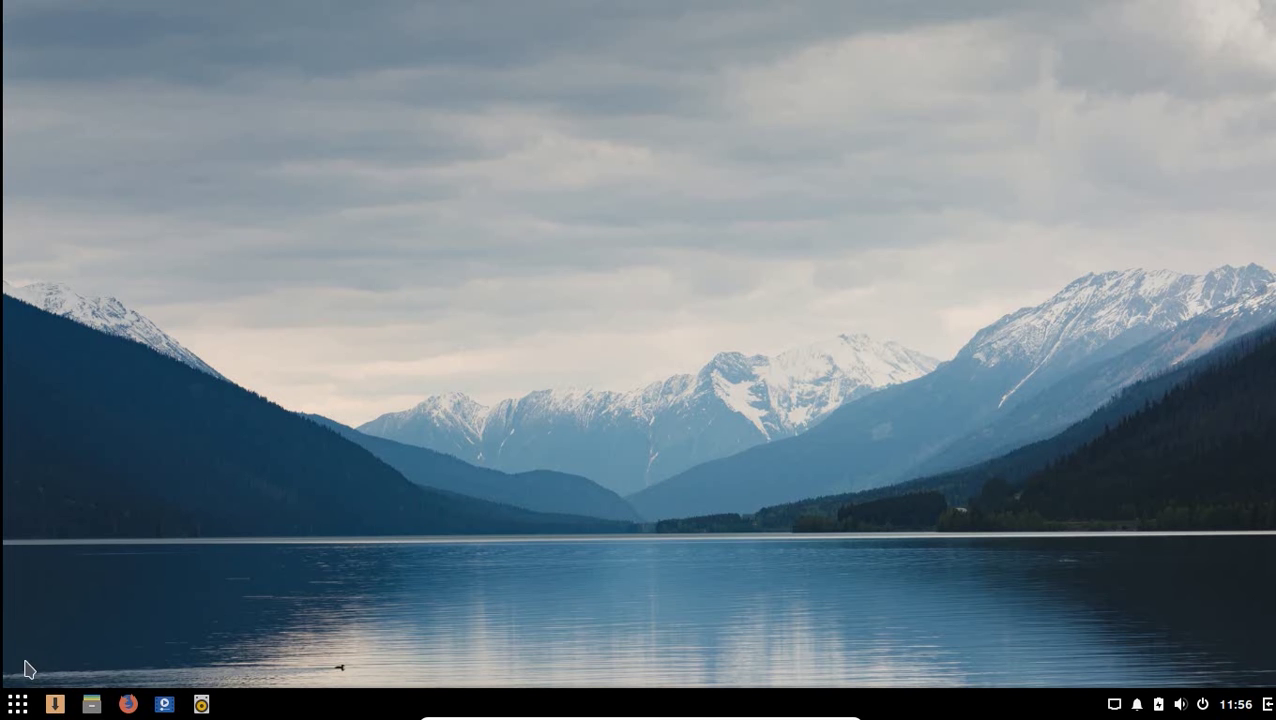
click(50, 706)
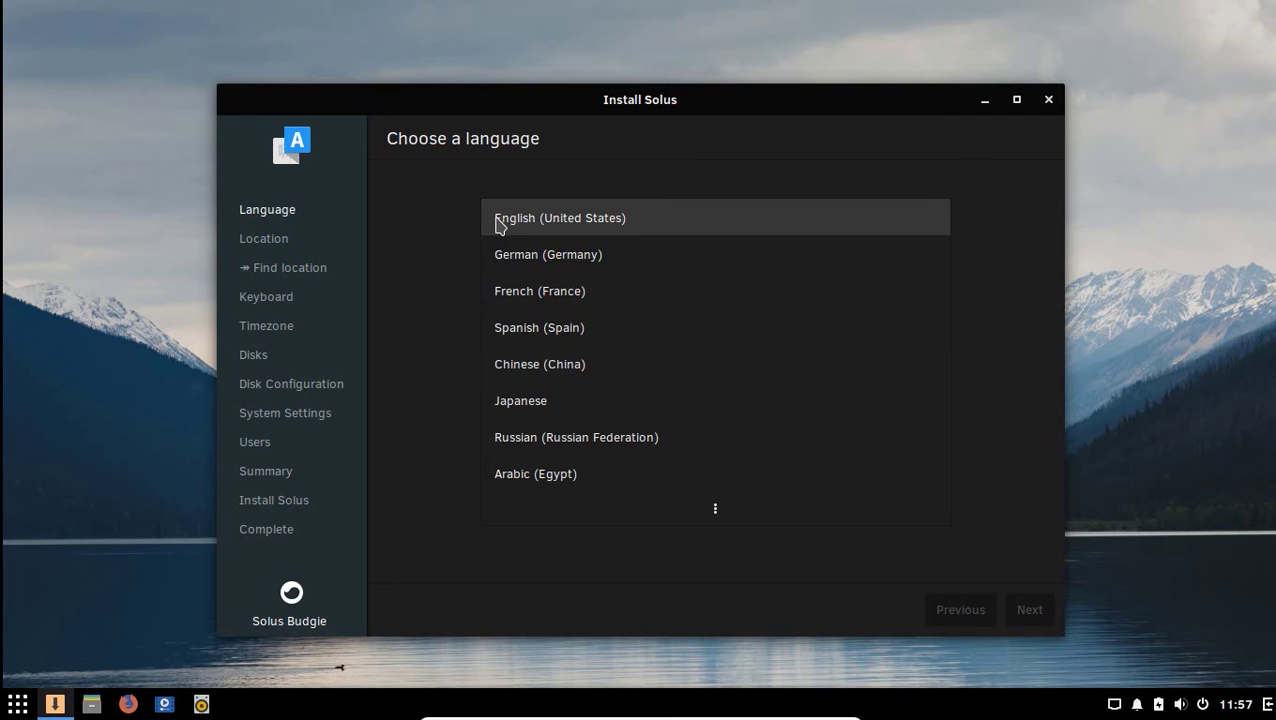
click(515, 226)
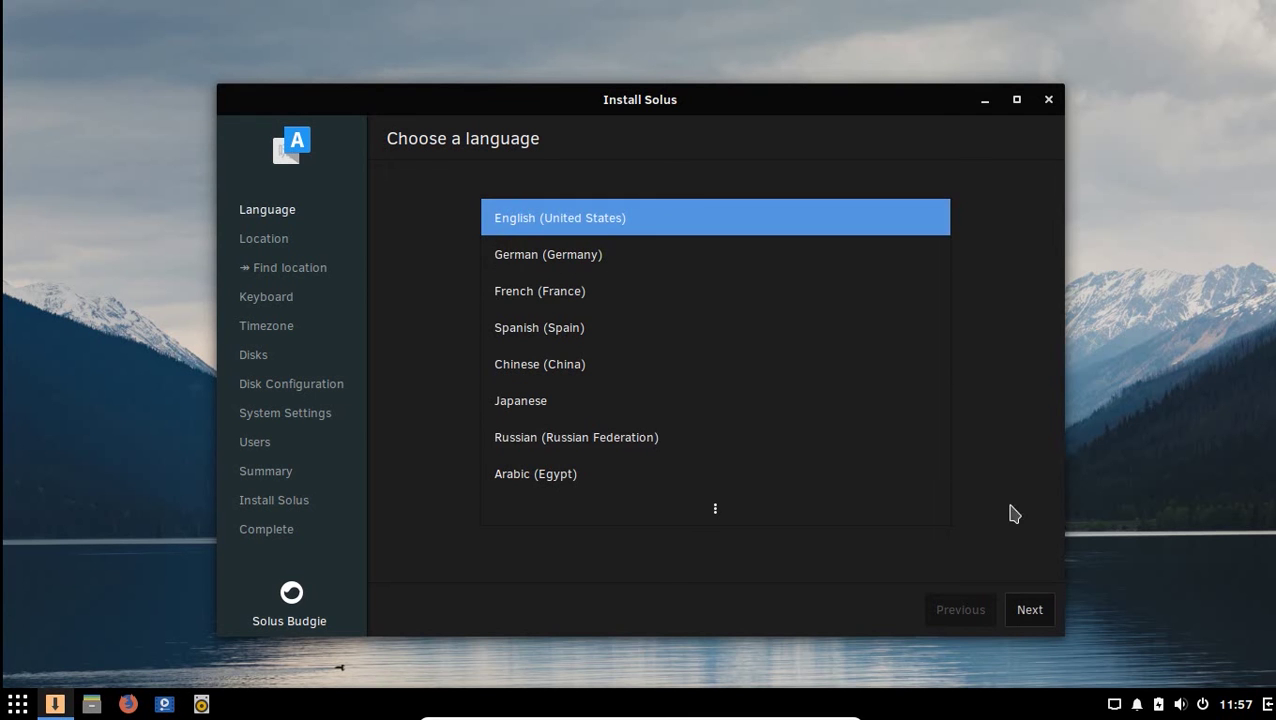
click(1043, 609)
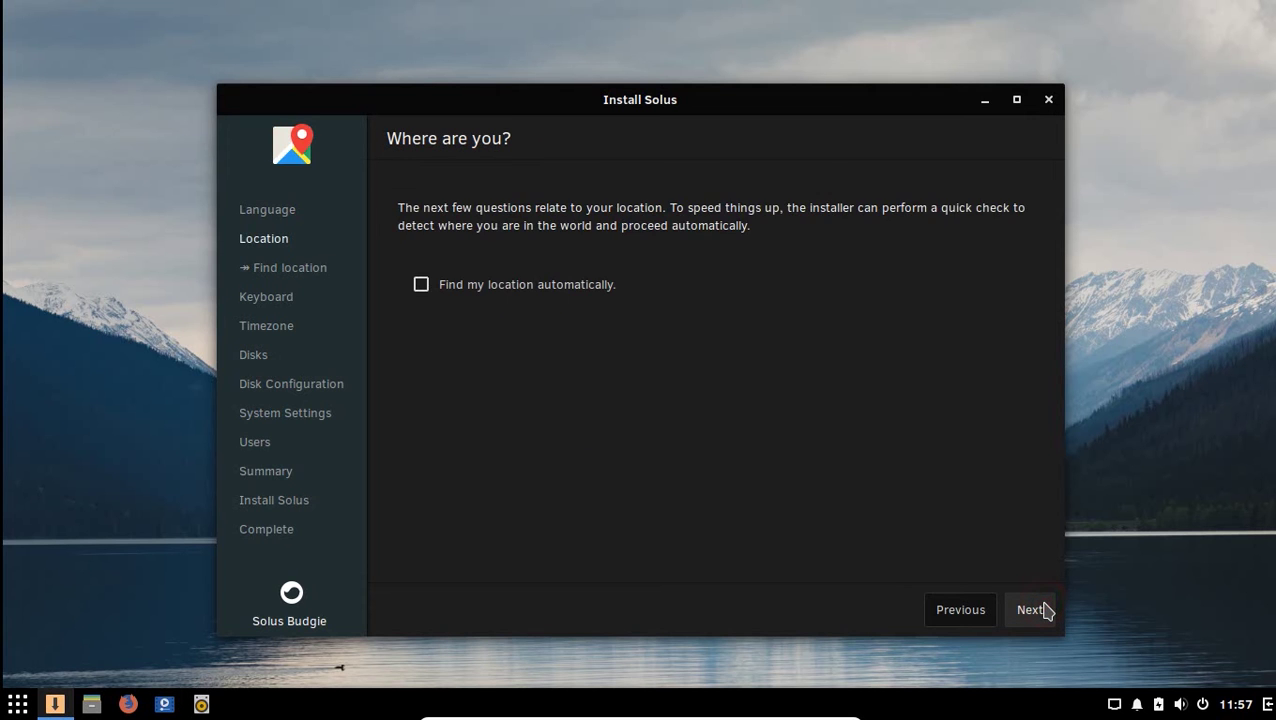
Skip automatic location detection, accept the English (US) keyboard layout and set the timezone to Jakarta
click(1043, 609)
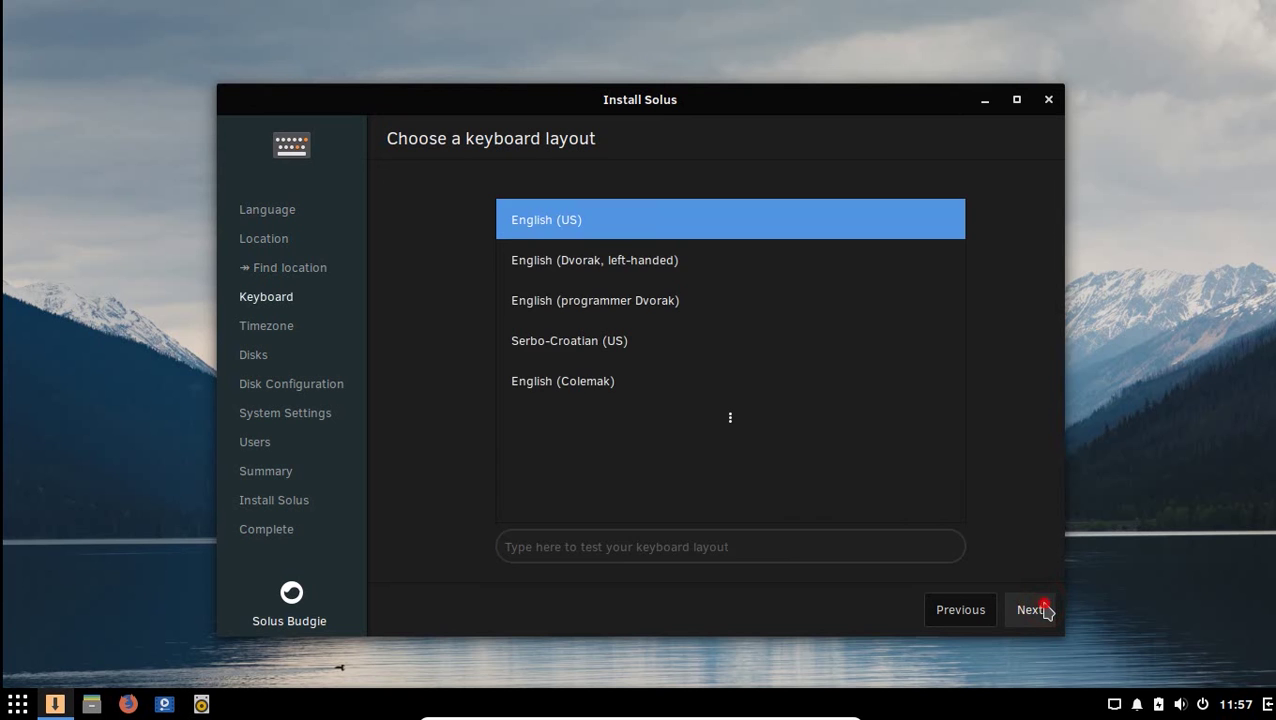
click(1043, 609)
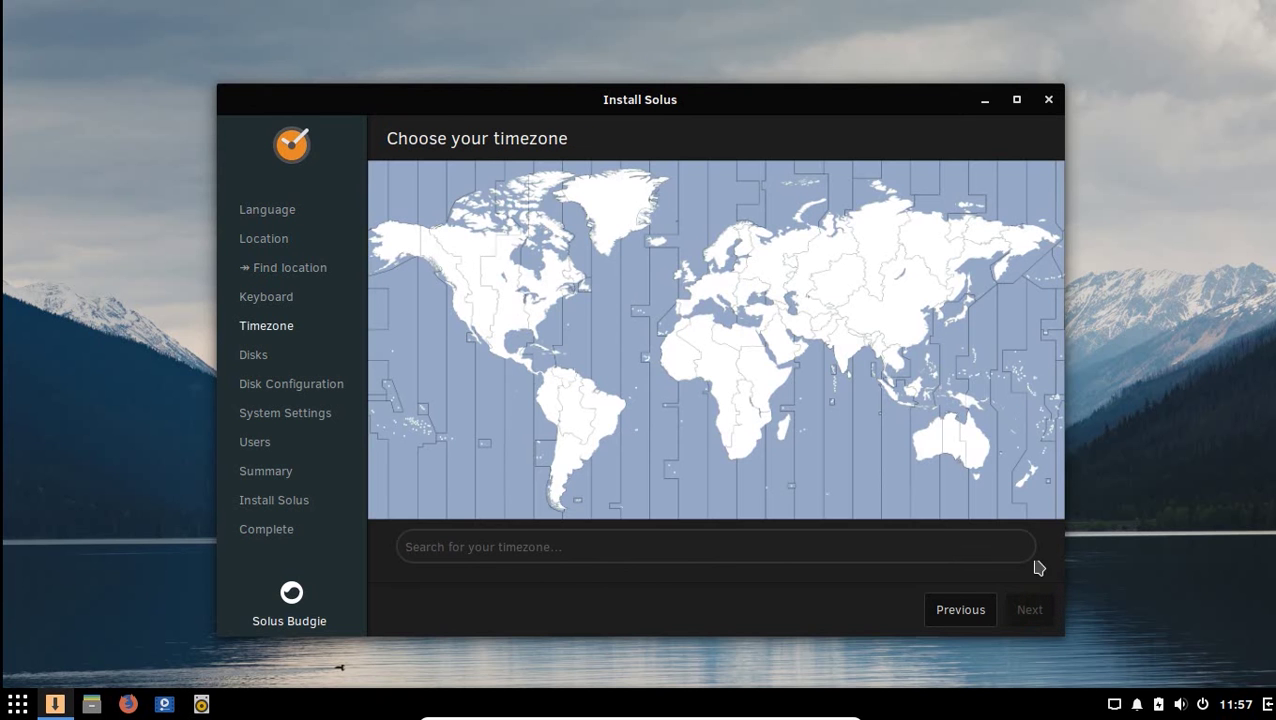
click(901, 408)
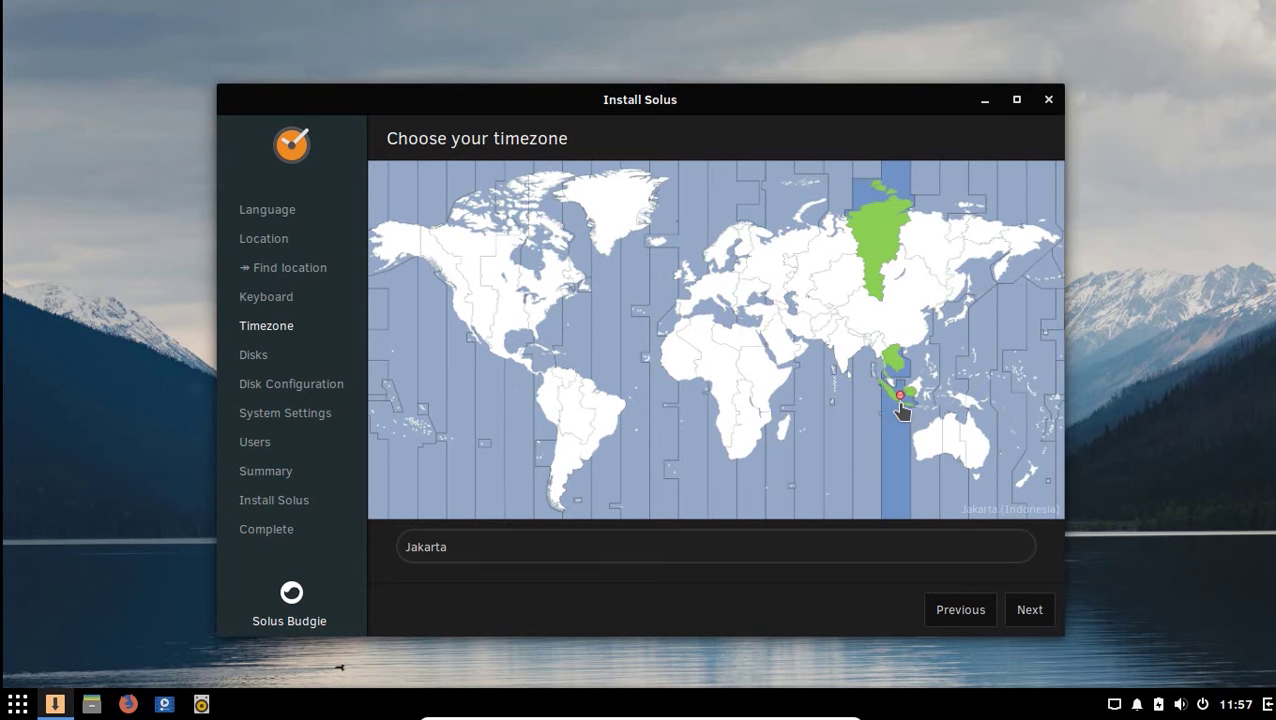
click(1041, 623)
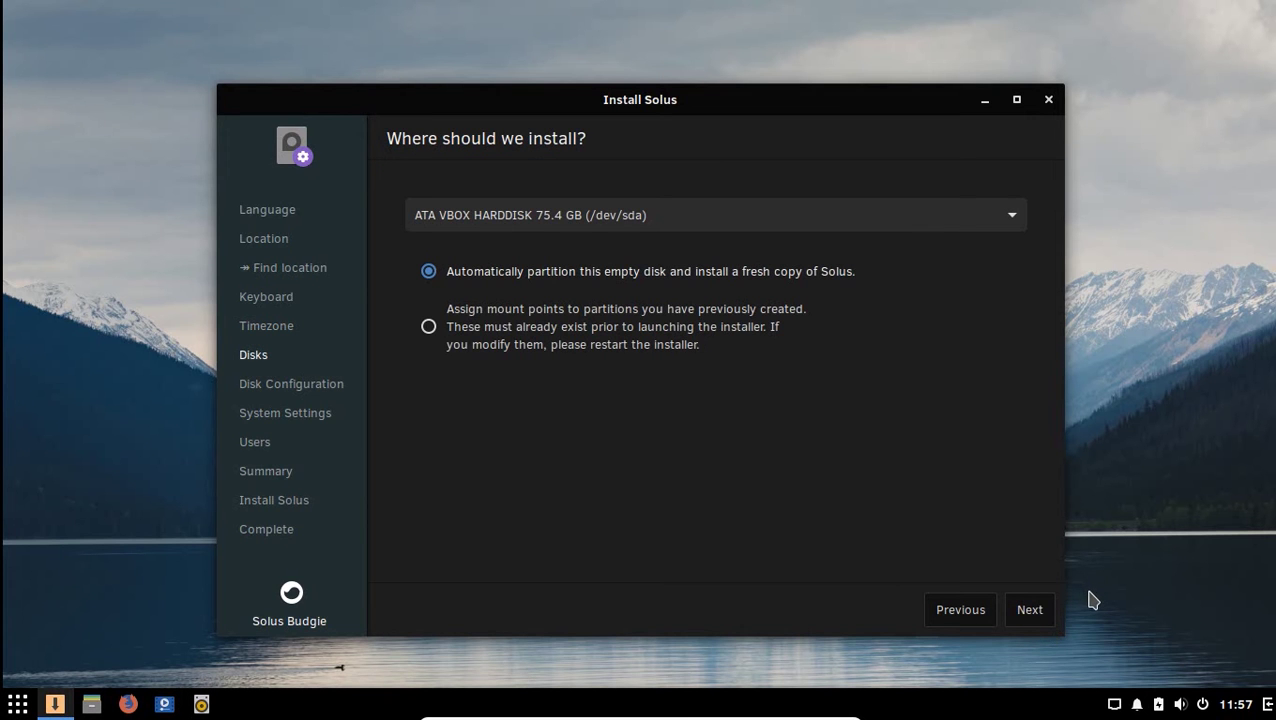
Accept automatic partitioning of the empty disk without LVM and set the hostname to maniaclinux, keeping bootloader installation enabled
click(1036, 609)
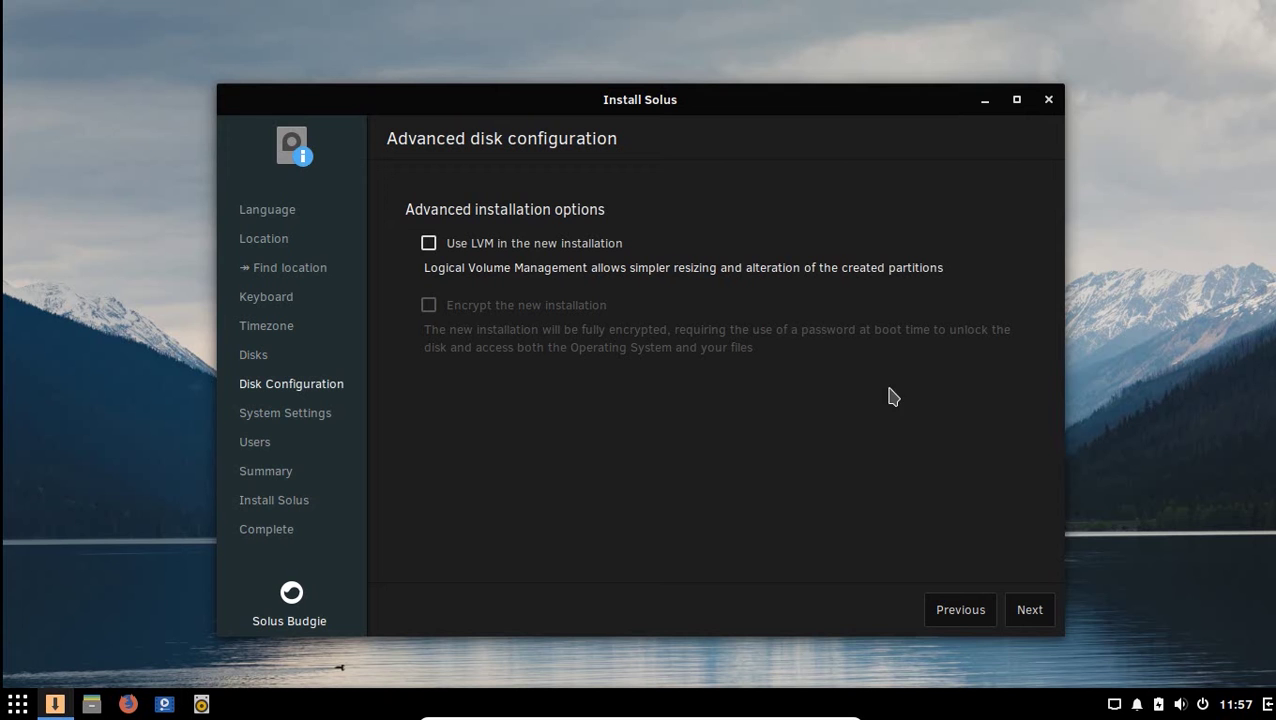
click(1046, 606)
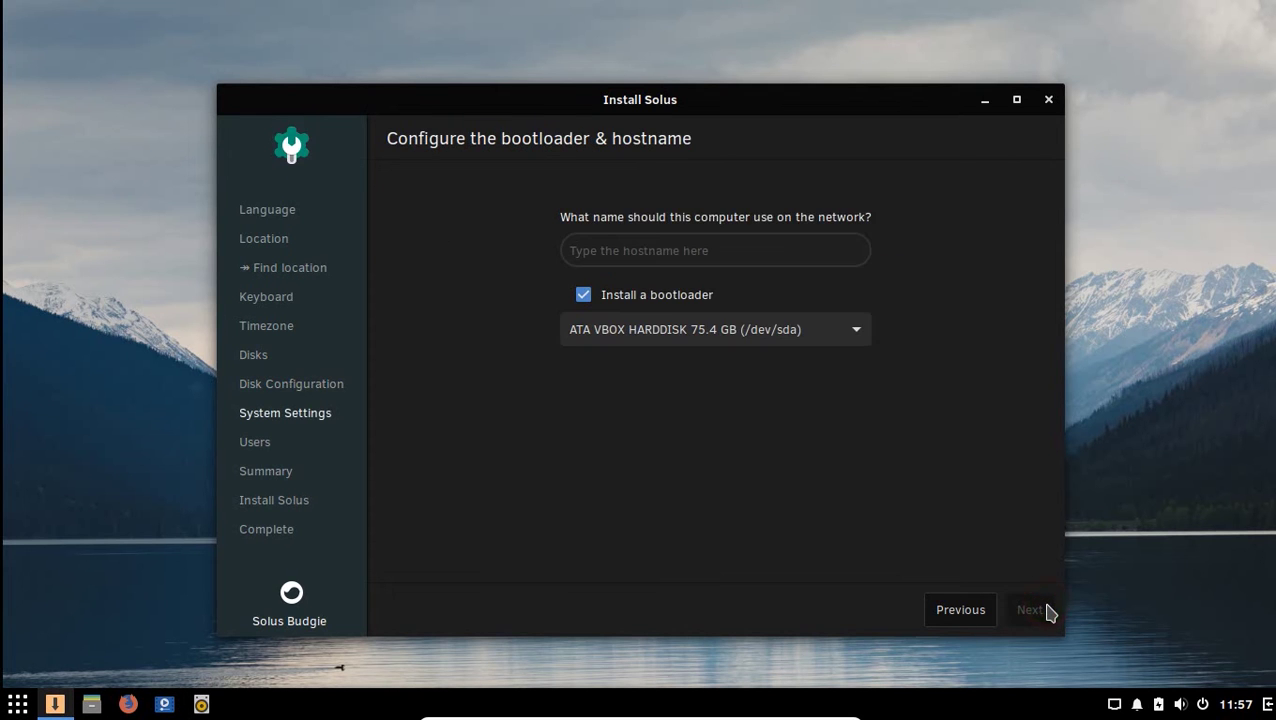
click(736, 251)
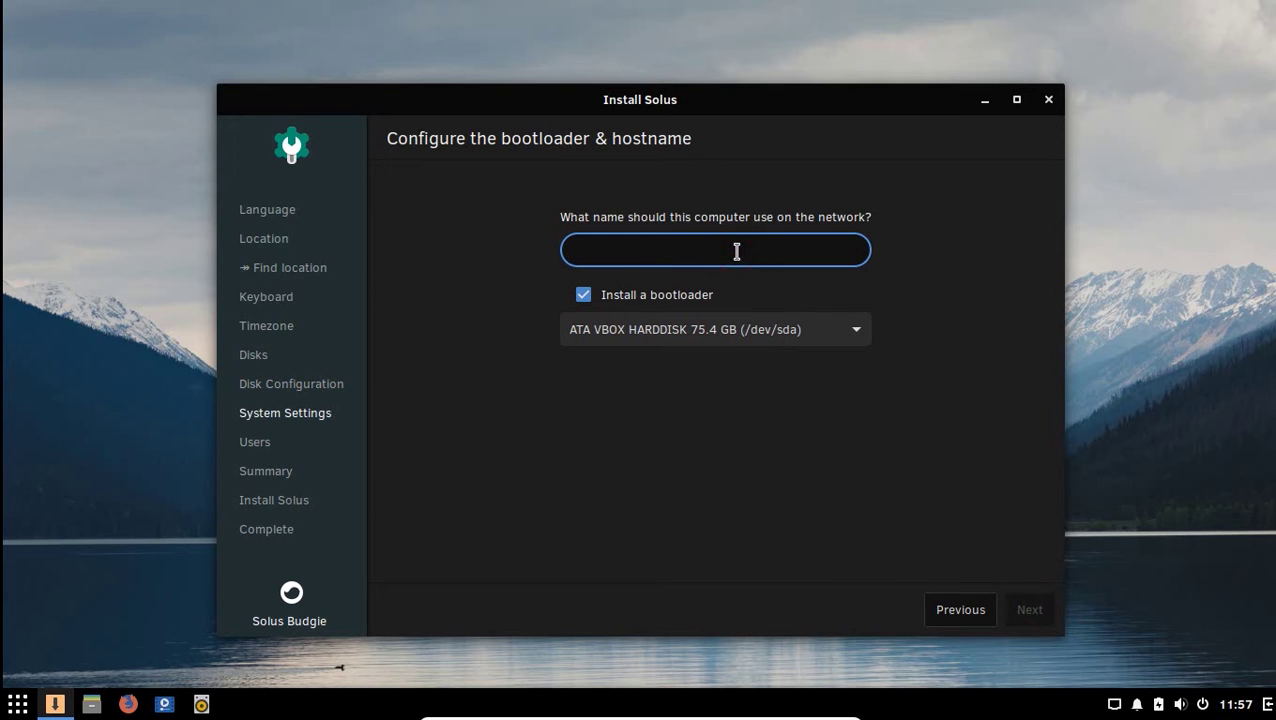
text(maniaclinux)
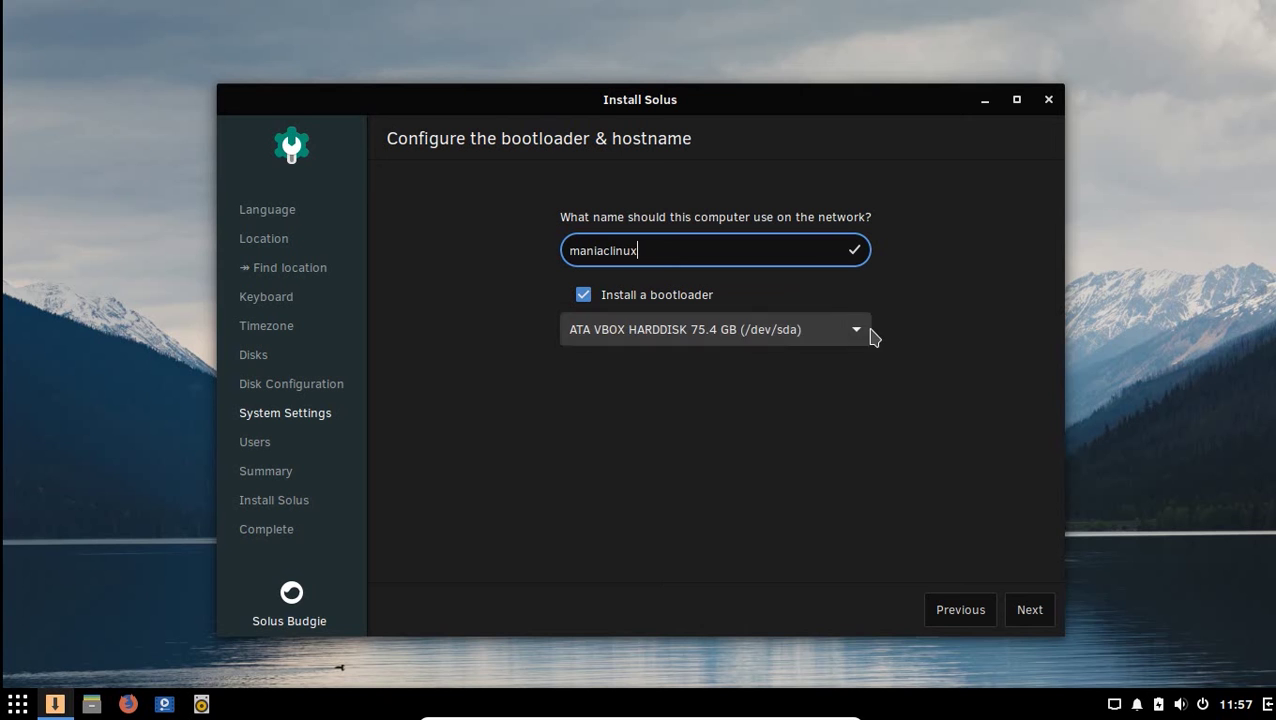
click(1040, 612)
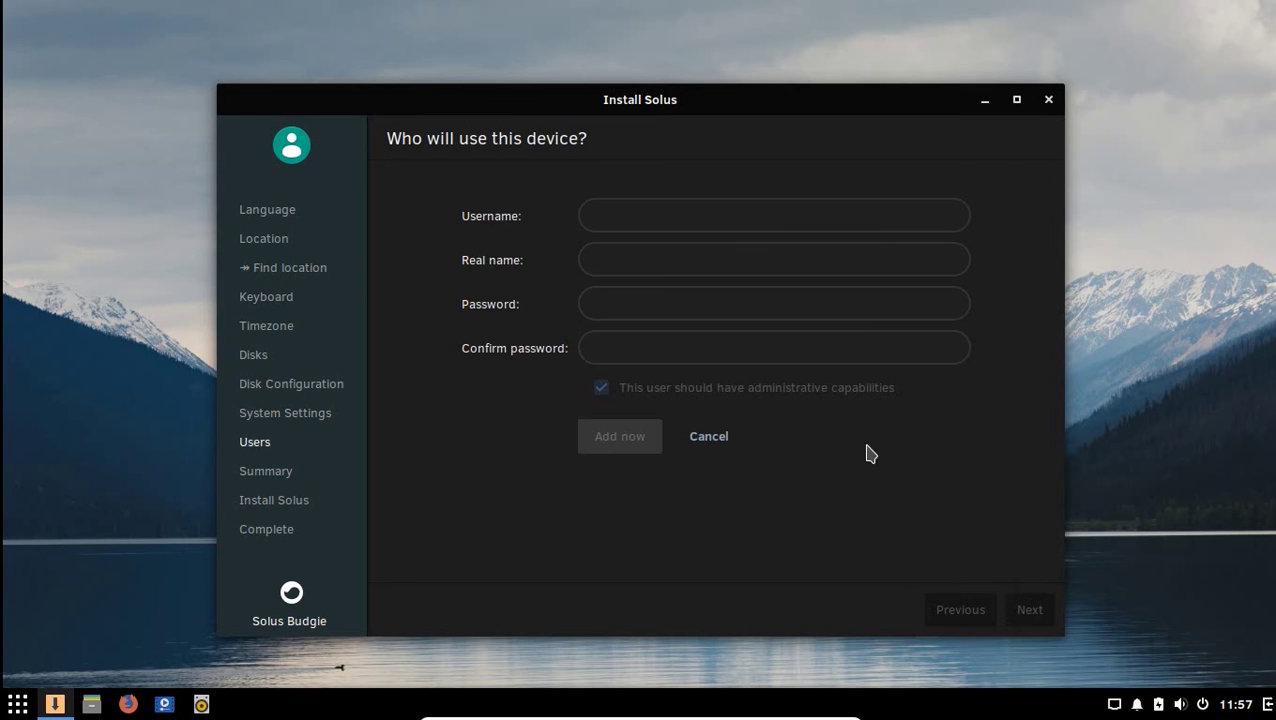
Add an administrative user with username maniaclinux and real name sectorlinux, entering and confirming the account password
click(772, 220)
text(maniaclinux)
key(Tab)
text(sectorli)
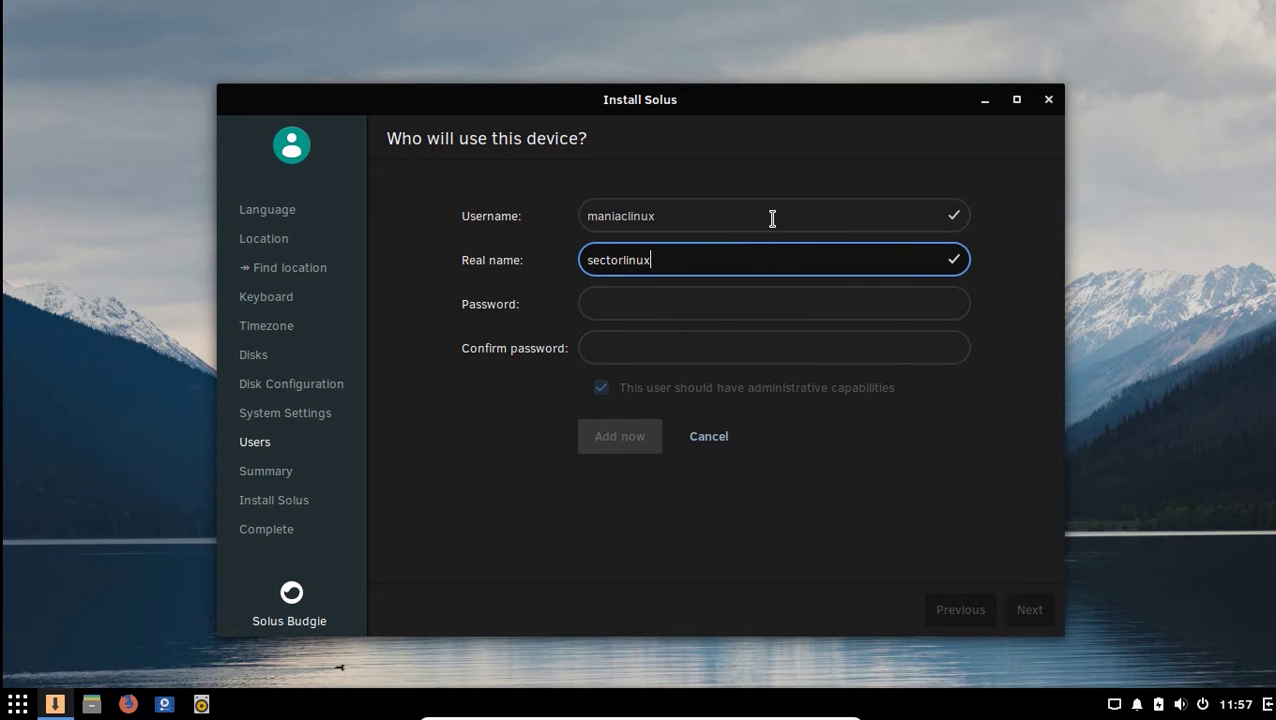
click(813, 302)
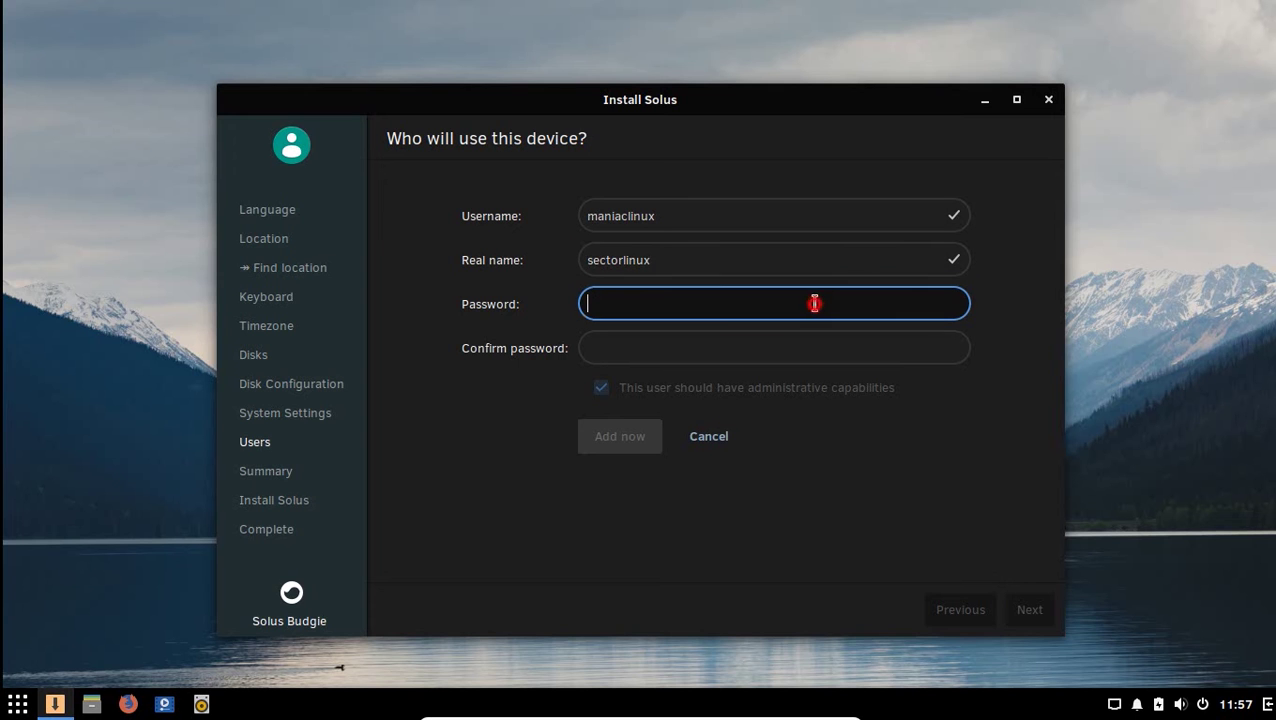
text(********)
key(Tab)
text(********)
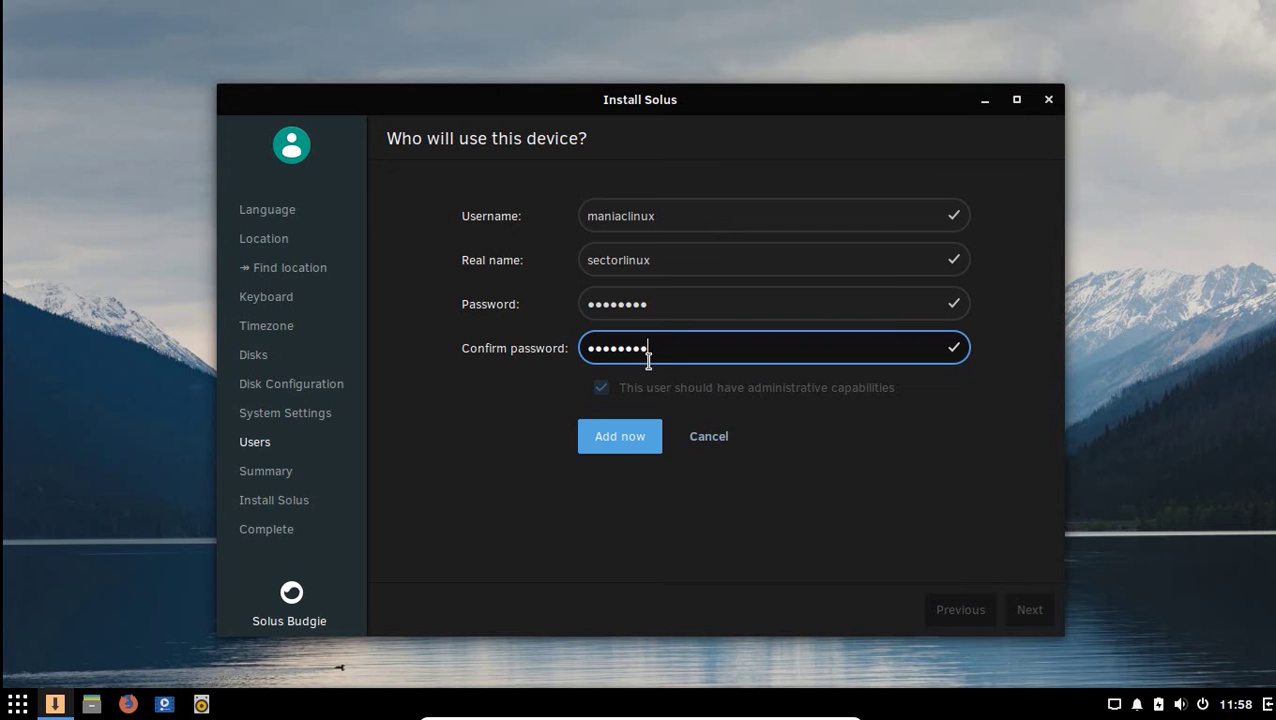
click(616, 445)
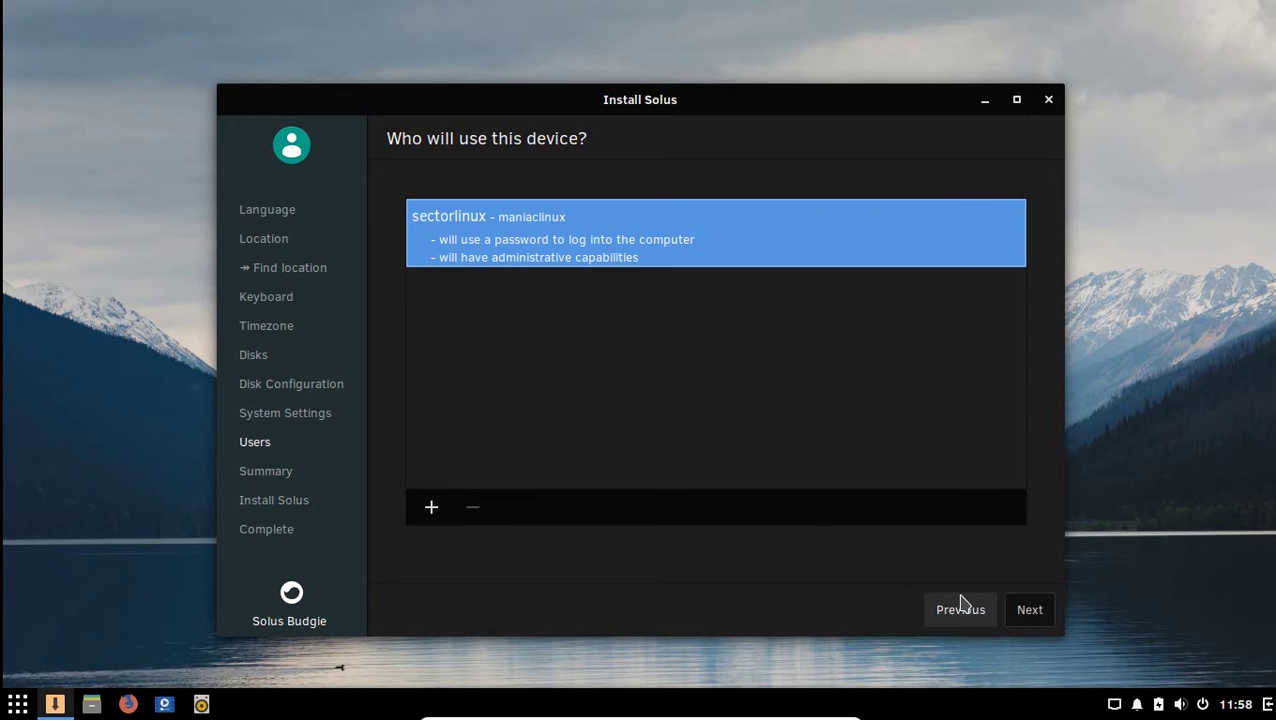
Proceed to the installation summary, start installing Solus and confirm the disk changes
click(1016, 612)
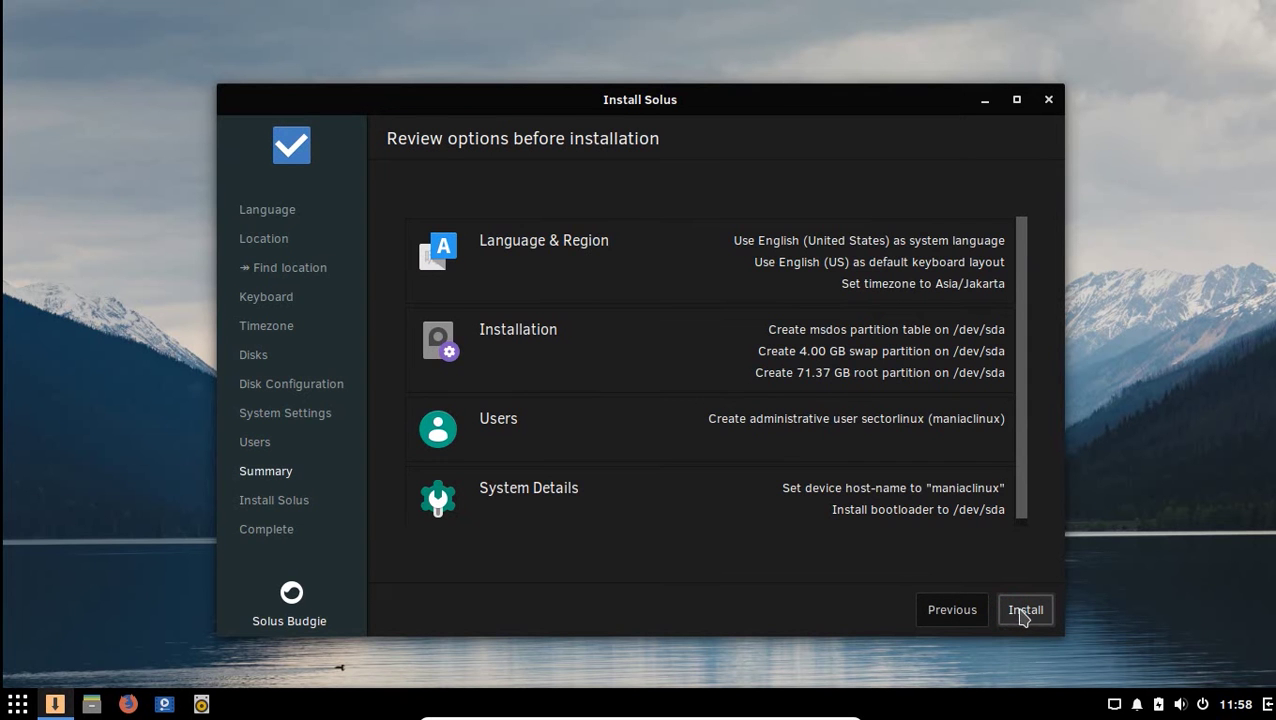
click(1027, 617)
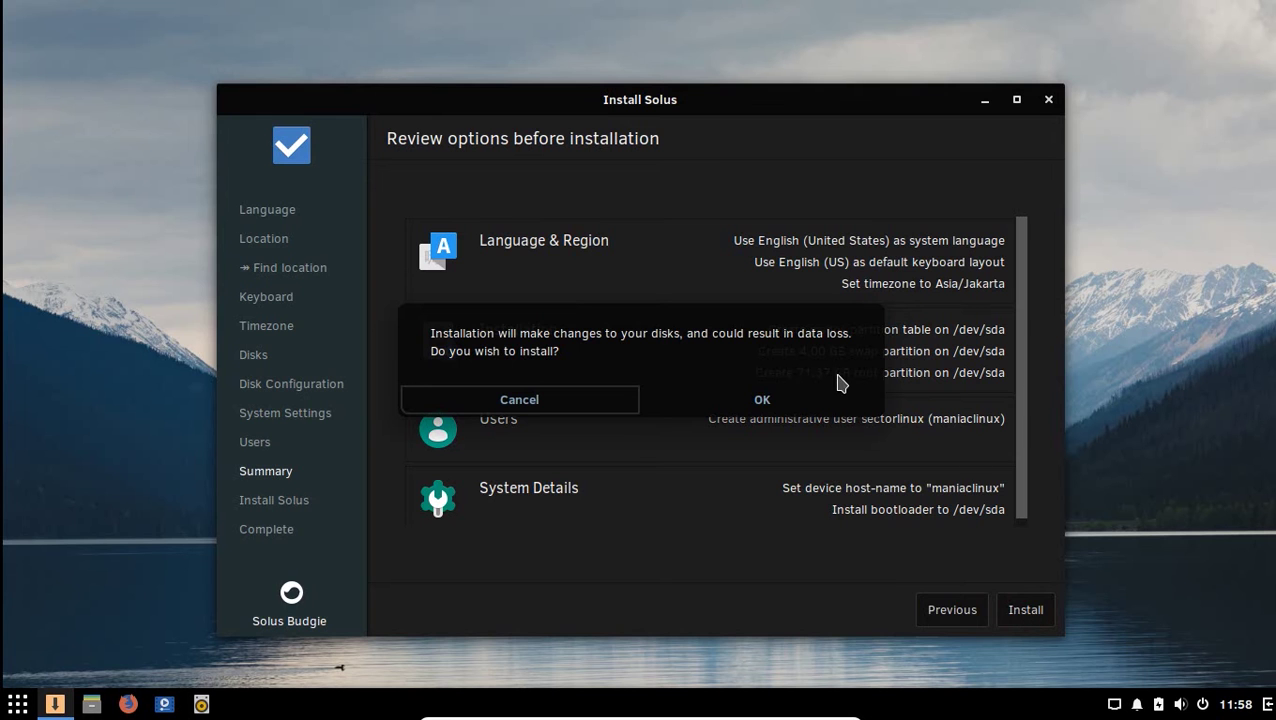
click(768, 399)
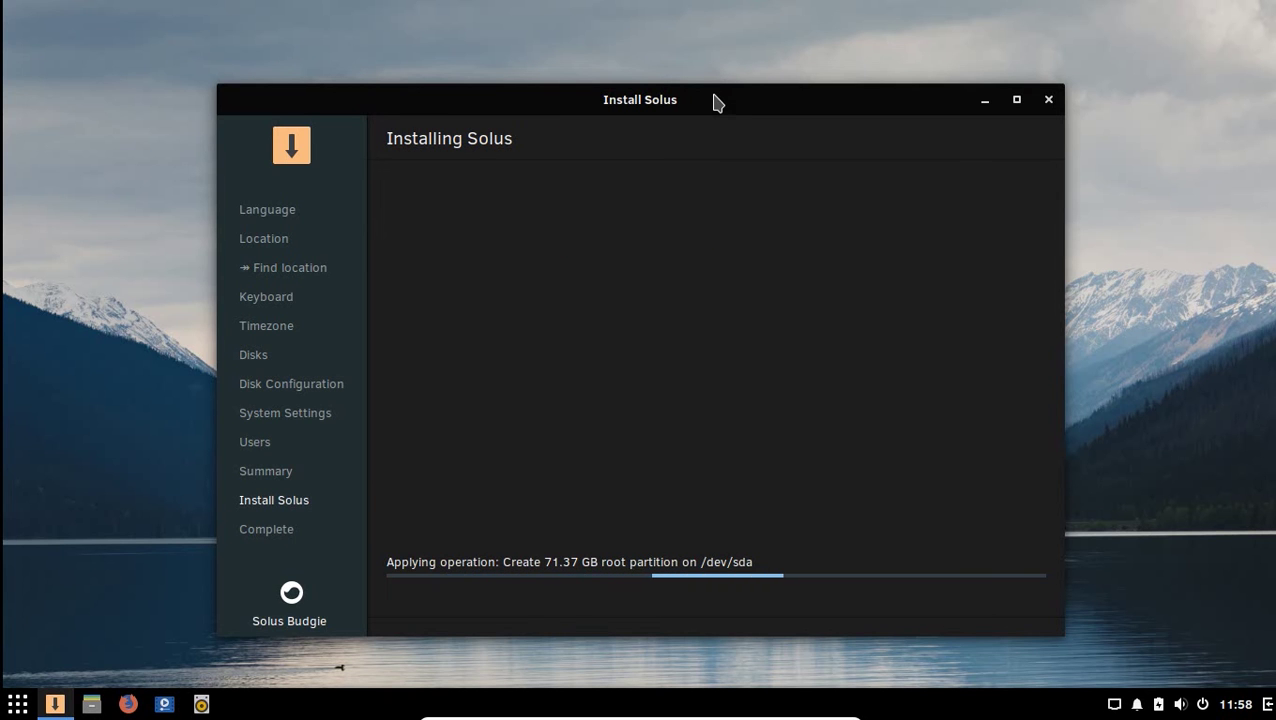
Reposition the installer window, restart the computer once installation completes, and boot Solus 4.0 Fortitude
drag(715, 101, 748, 70)
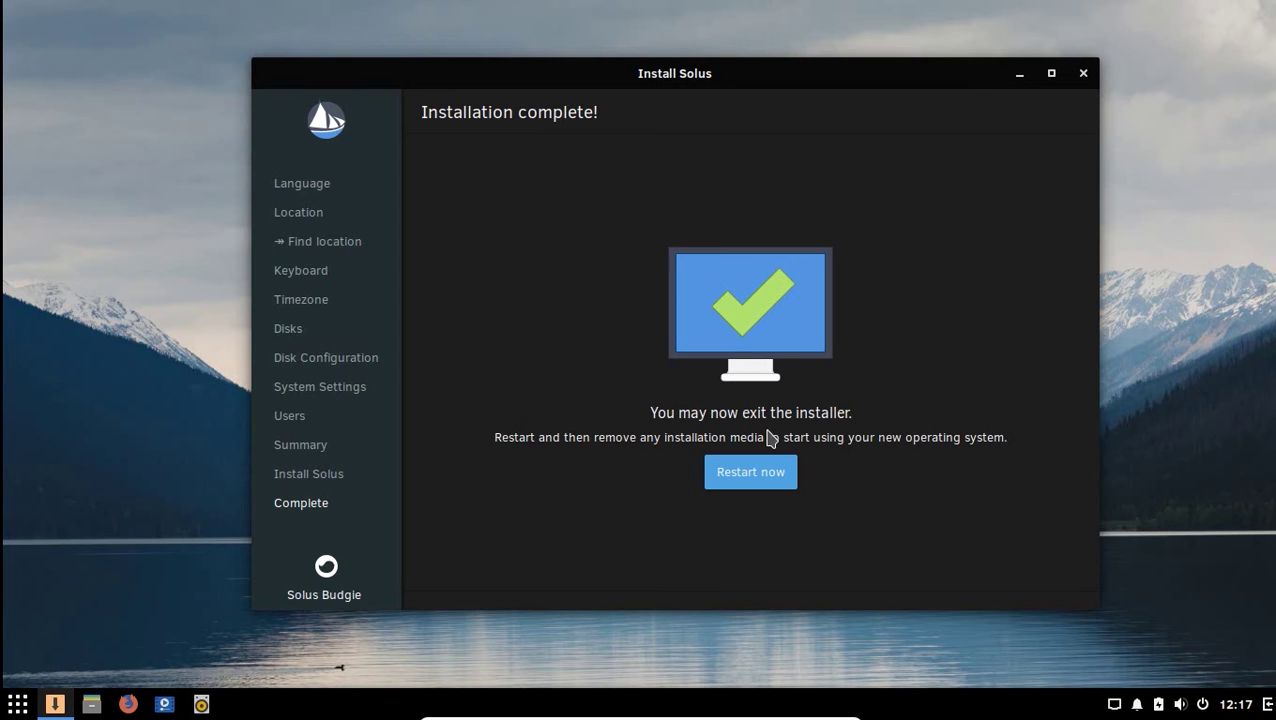
click(765, 476)
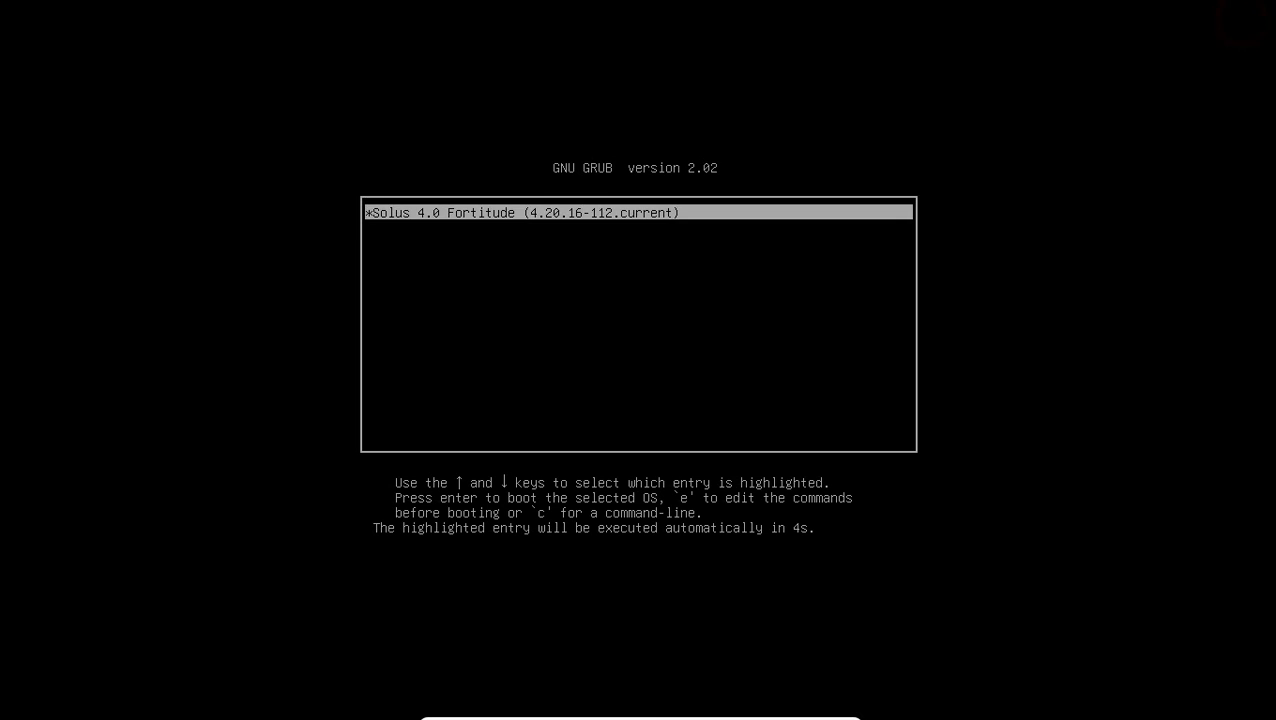
key(Return)
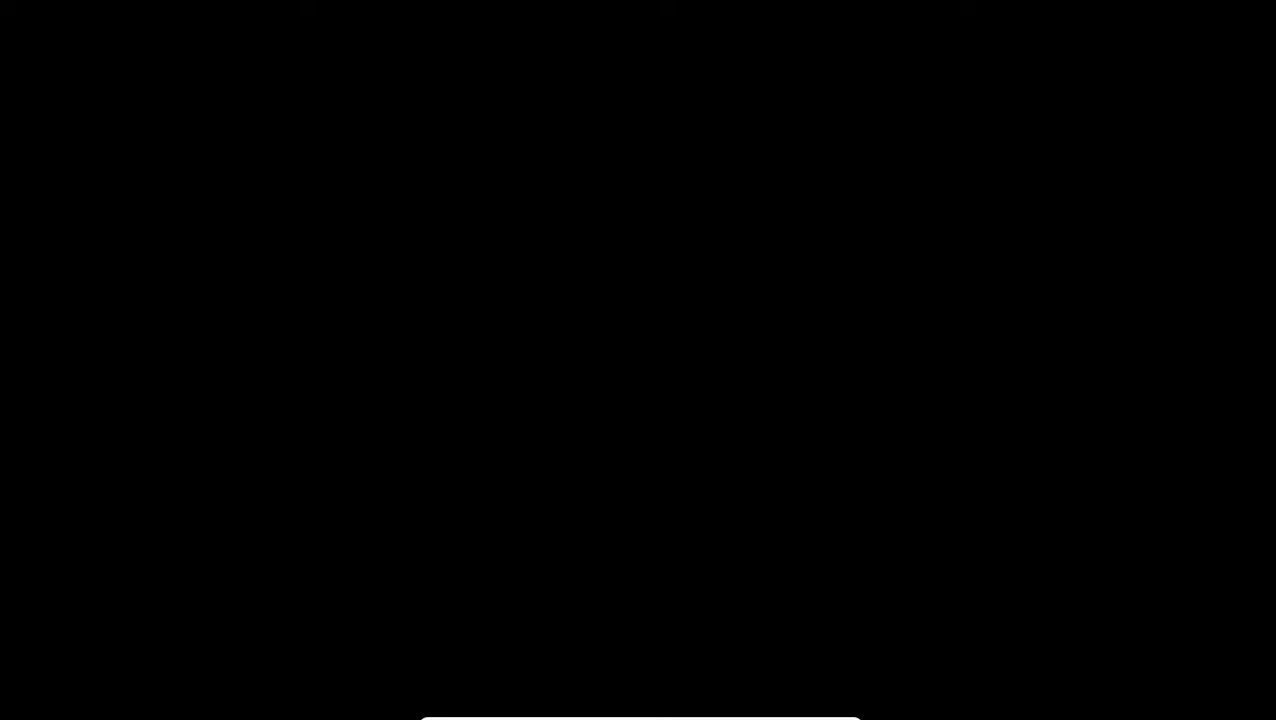
Log in to the new sectorlinux account by entering the account password
click(1243, 18)
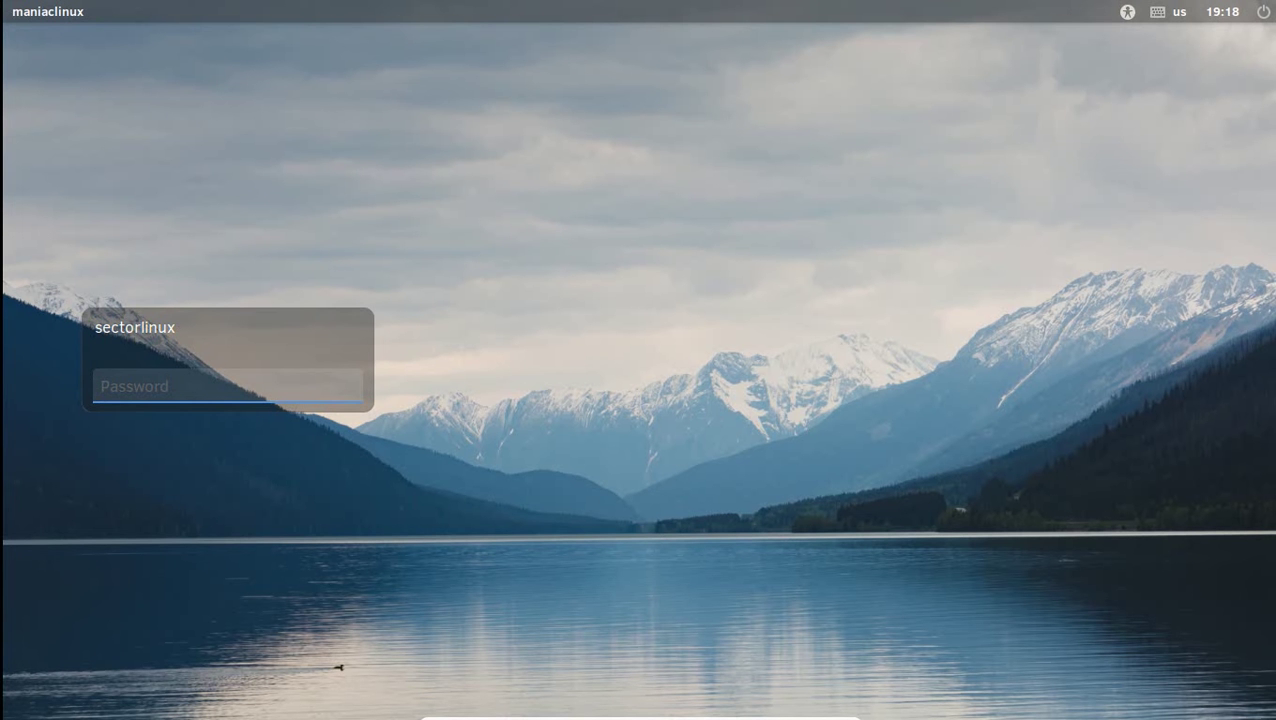
text(********)
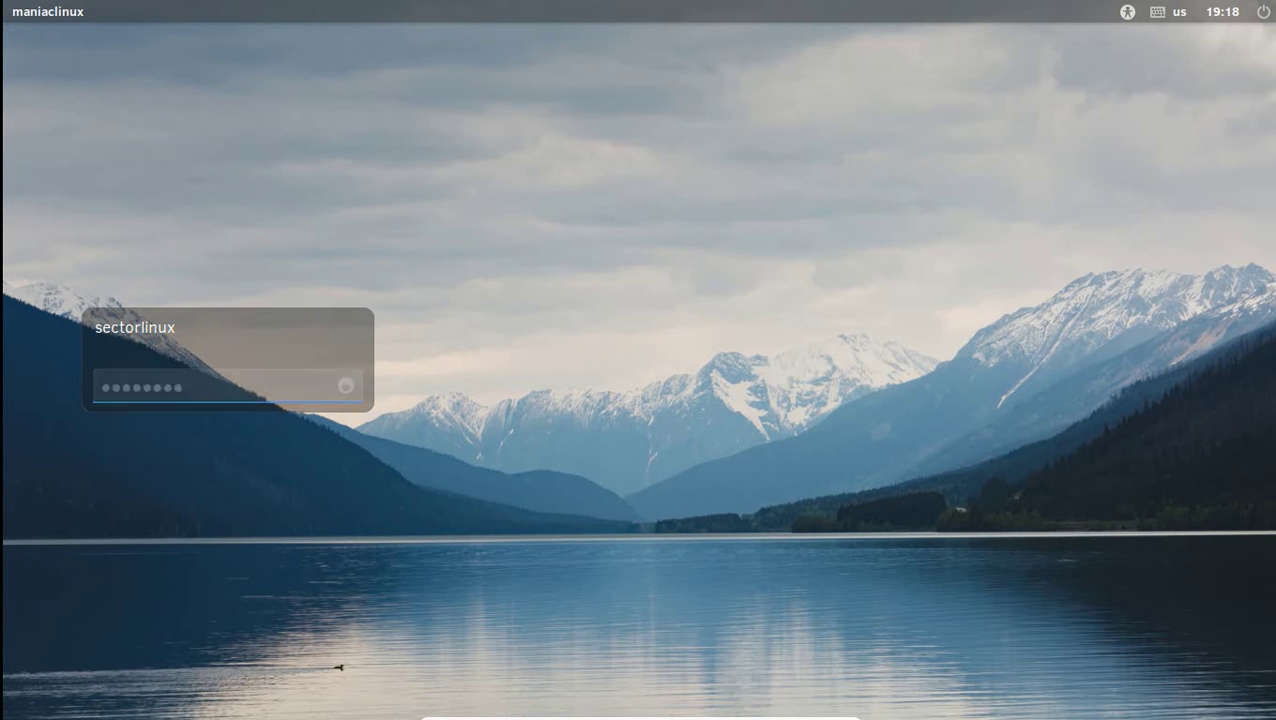
key(Return)
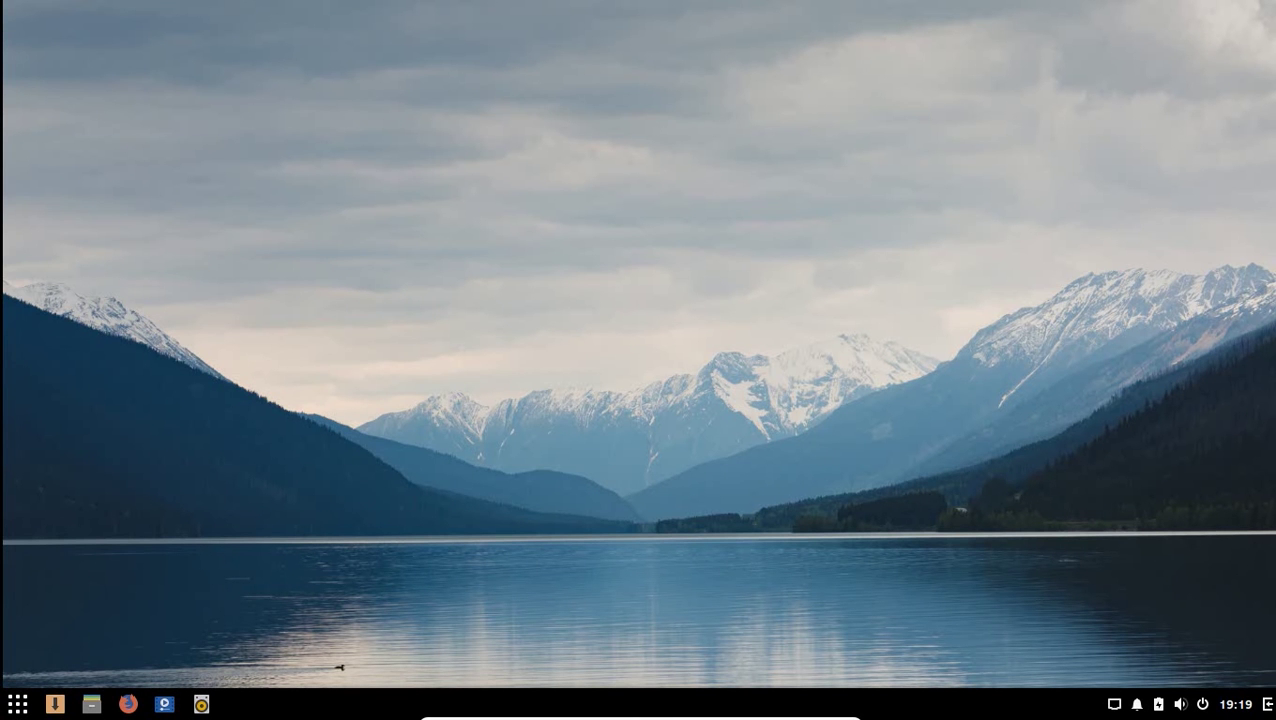
Browse the preinstalled applications in the Accessories, Graphics and Internet categories
key(super)
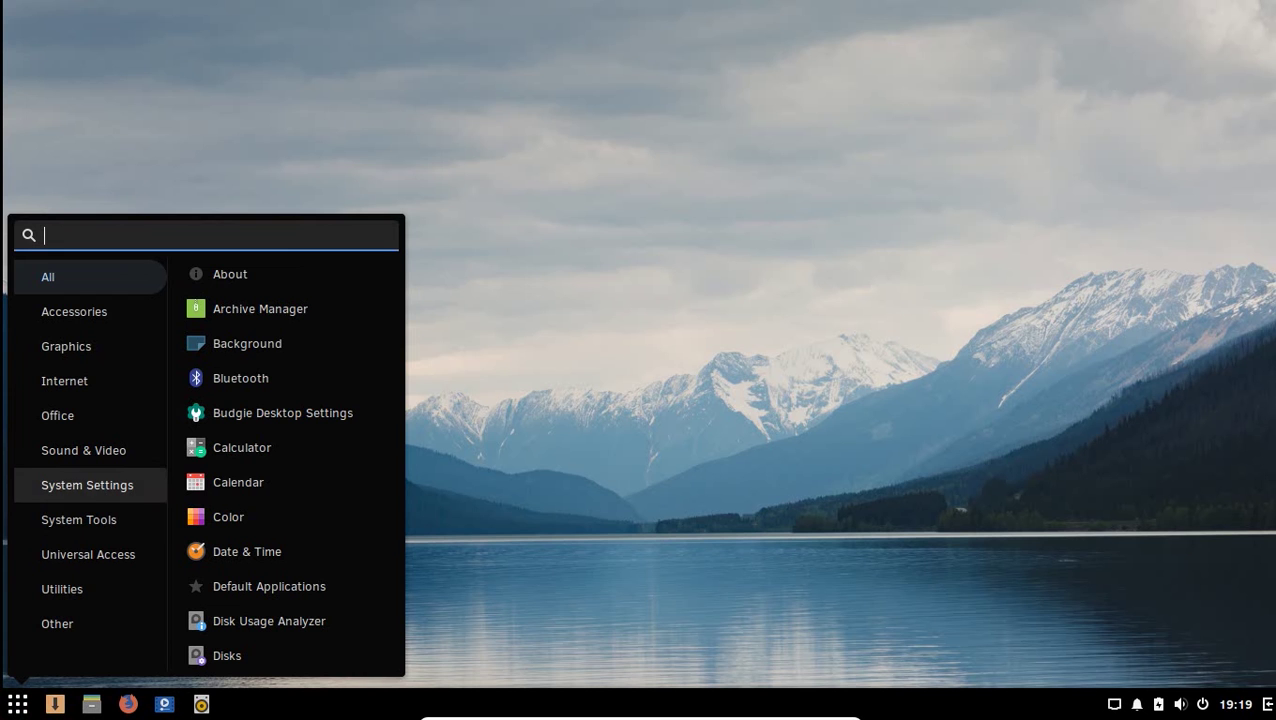
click(103, 311)
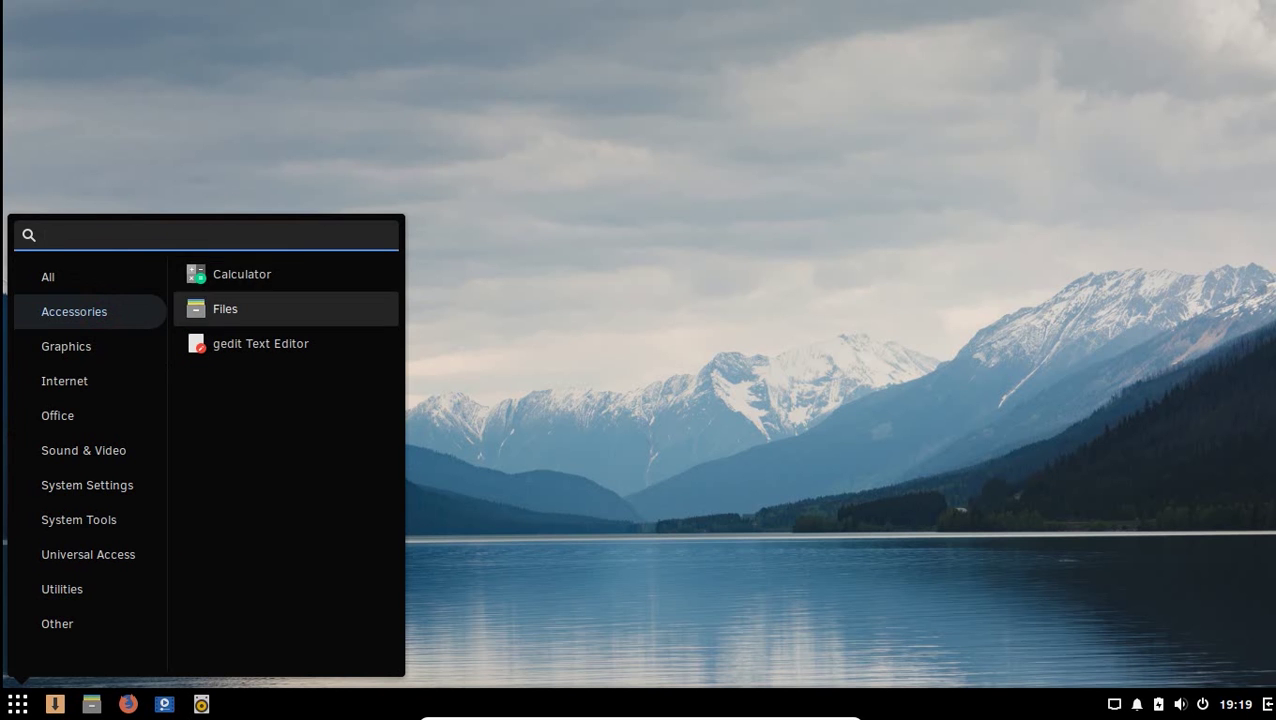
key(Down)
key(Down)
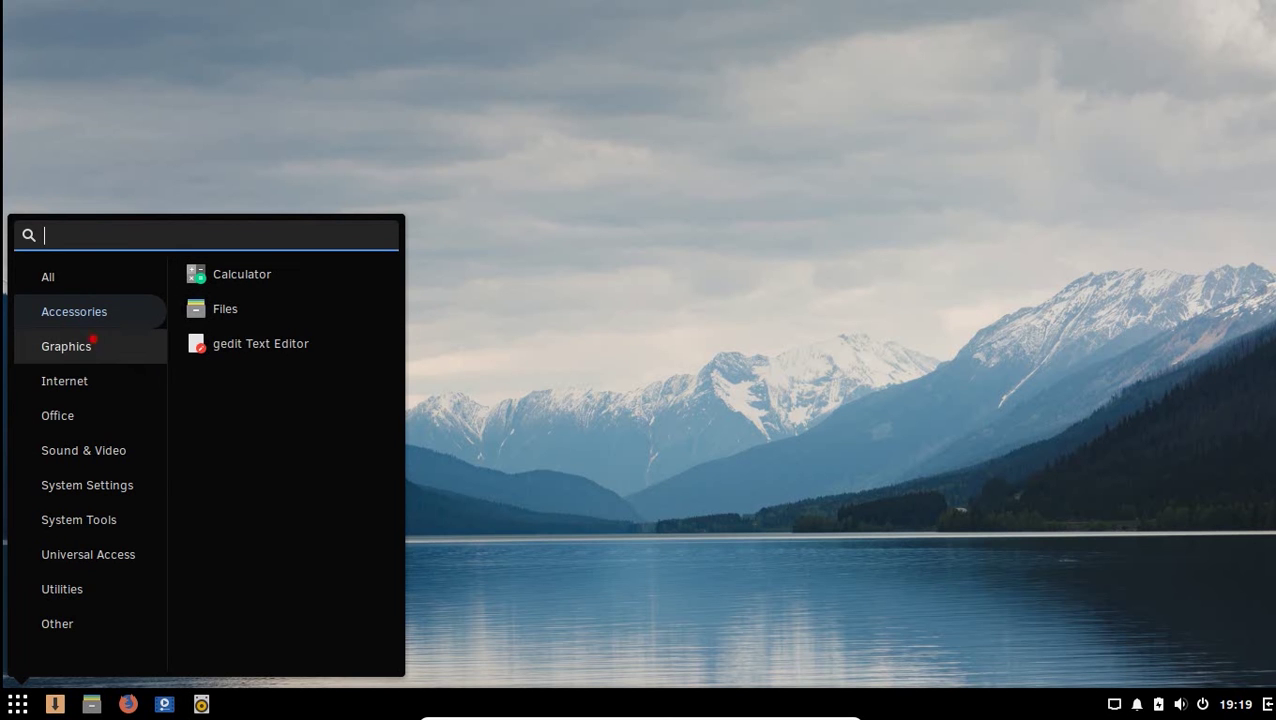
click(92, 341)
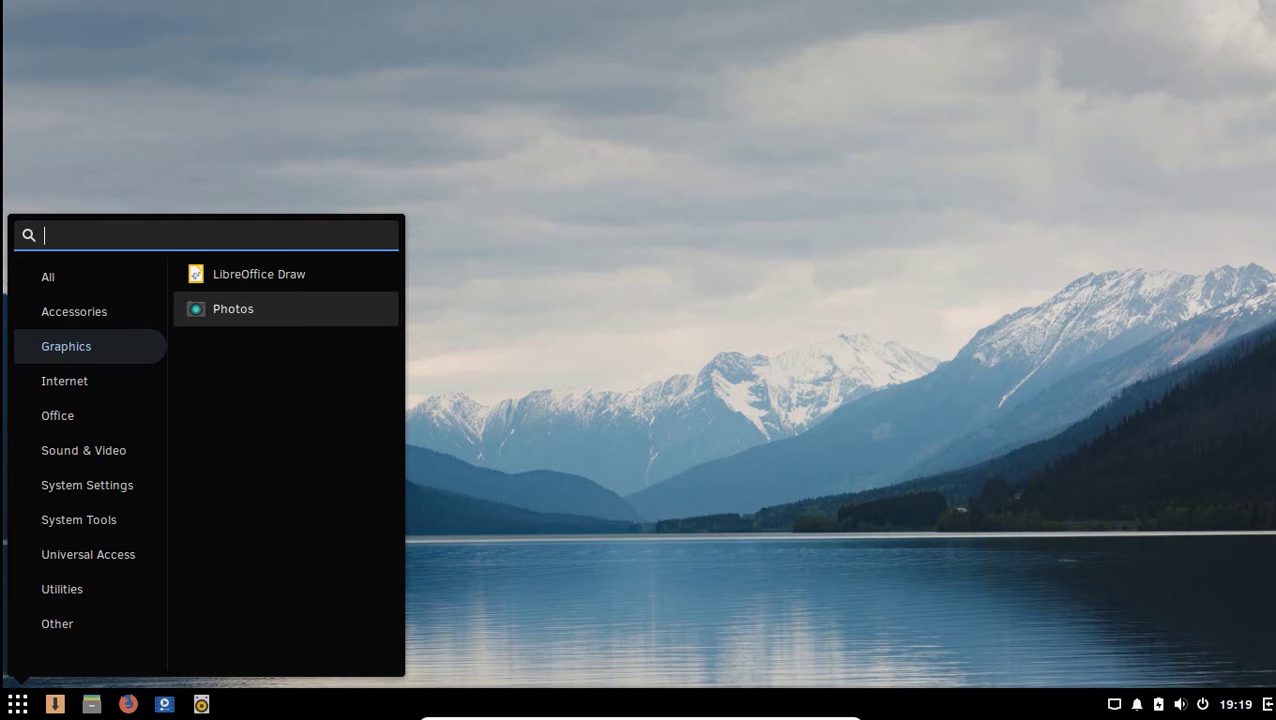
click(82, 386)
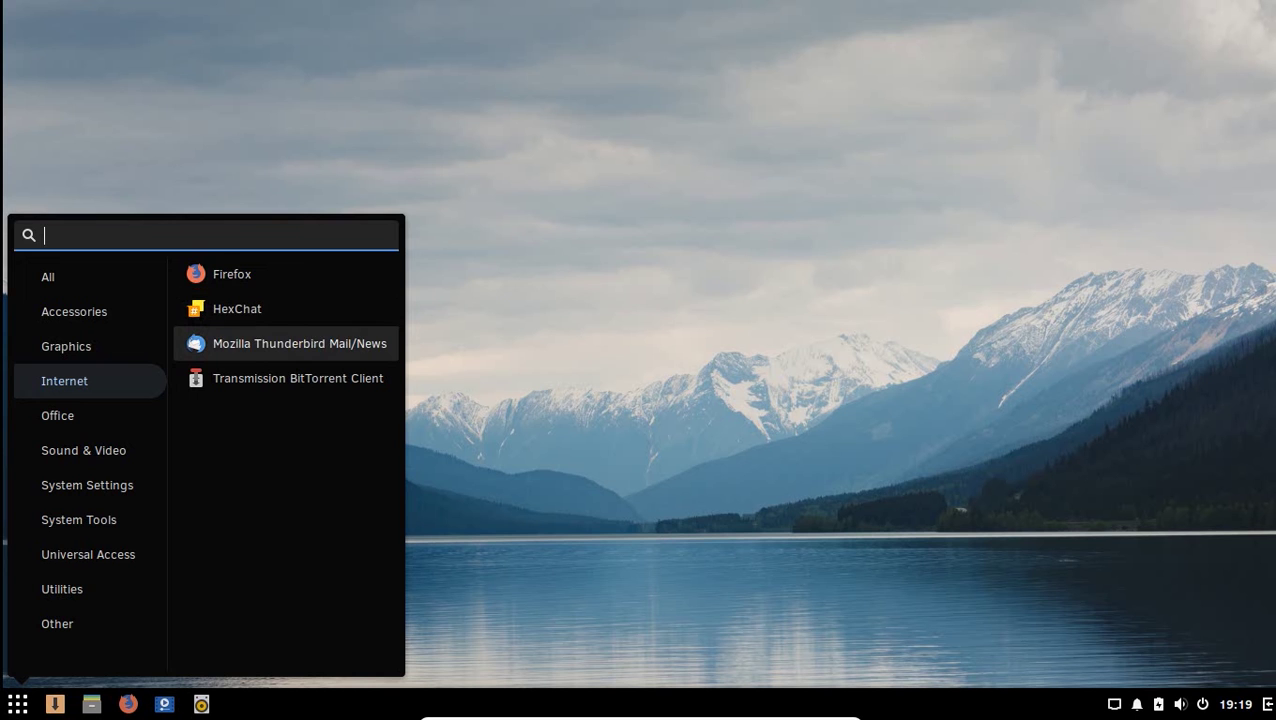
key(Down)
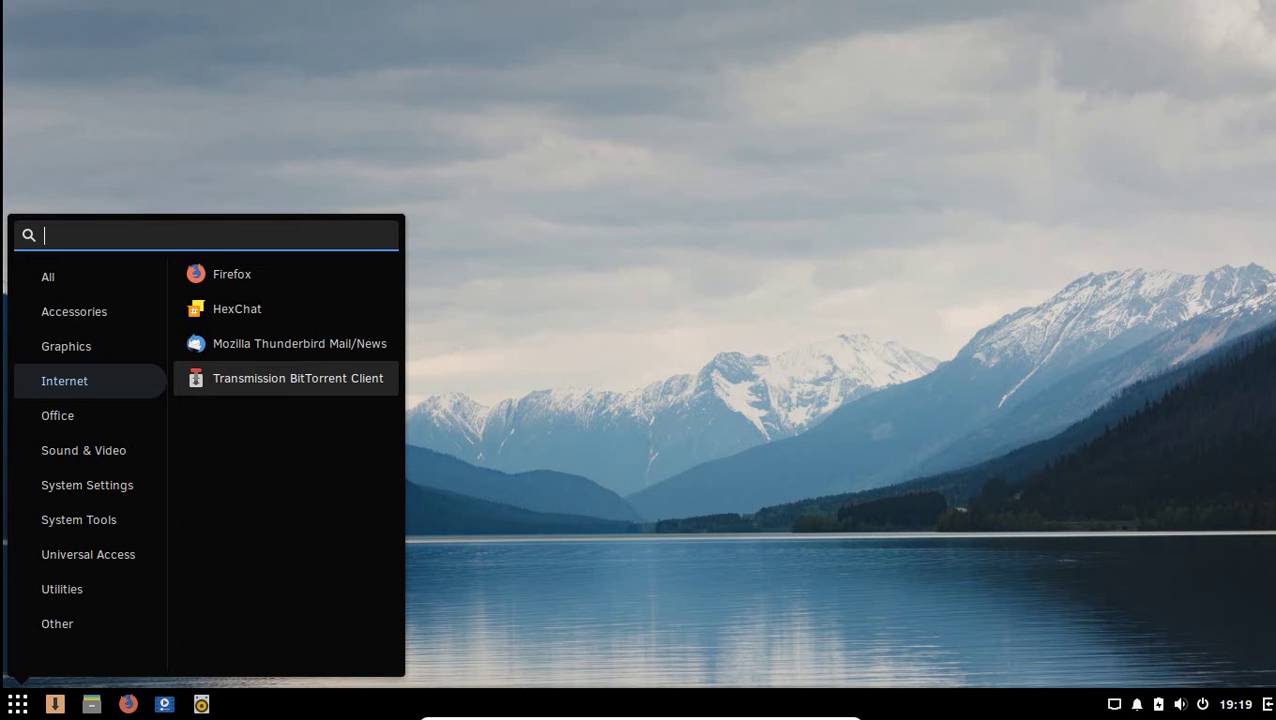
Look through the applications in the Office and Sound & Video categories
click(108, 419)
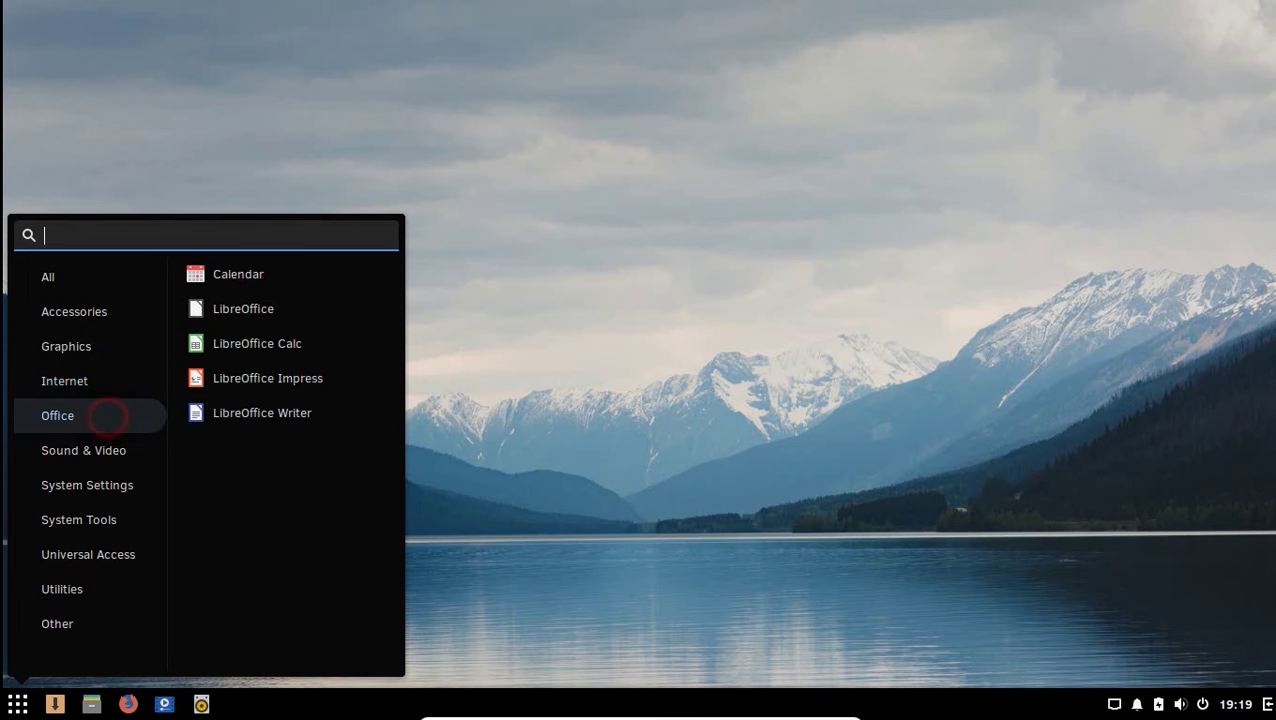
key(Up)
key(Up)
key(Down)
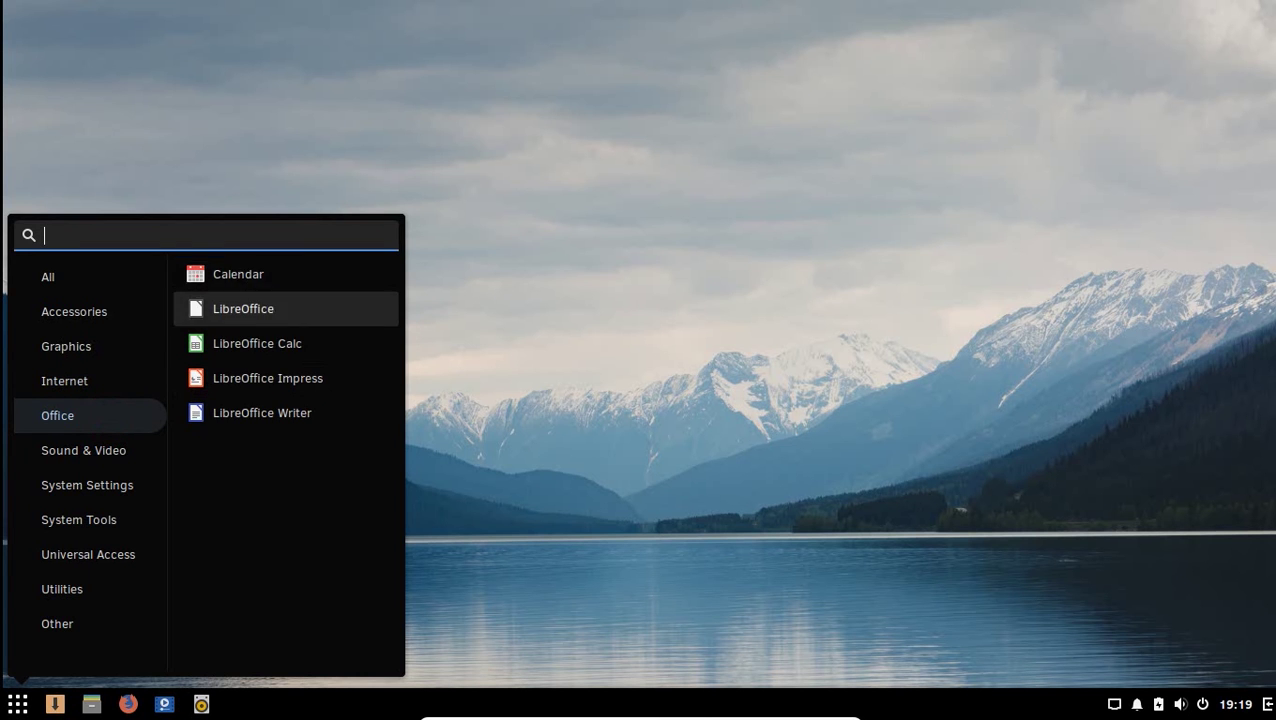
key(Down)
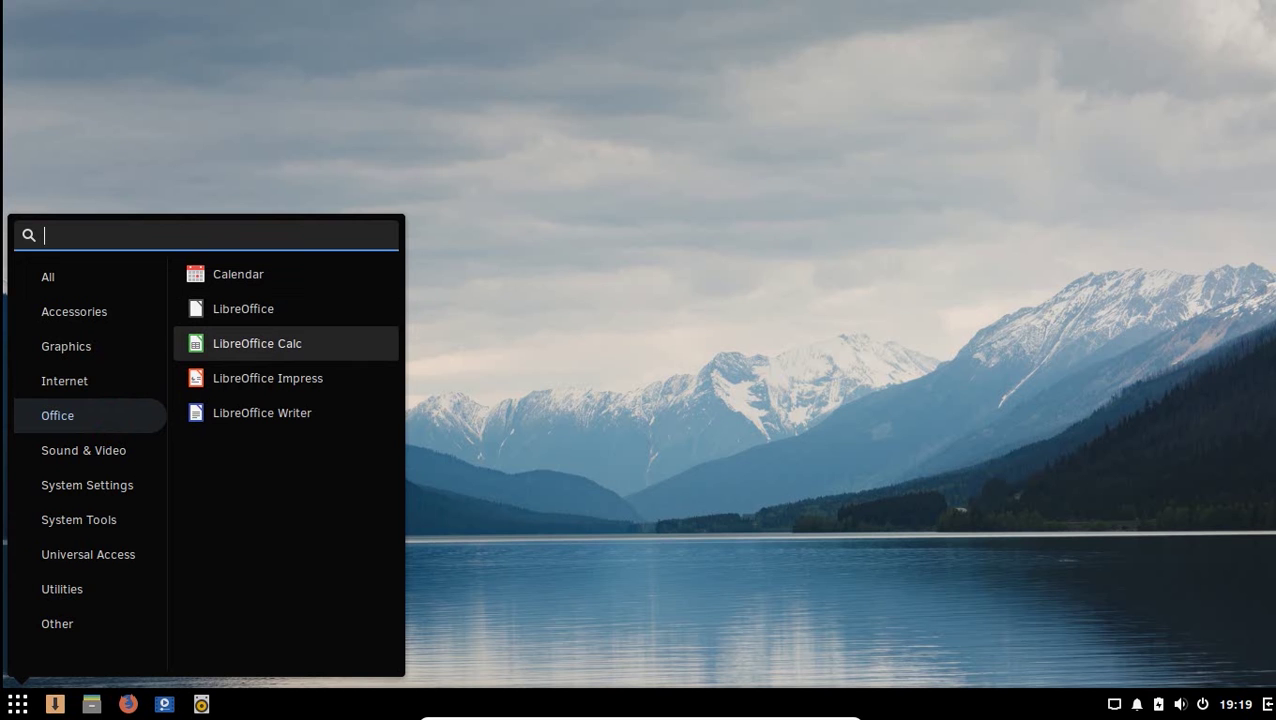
key(Down)
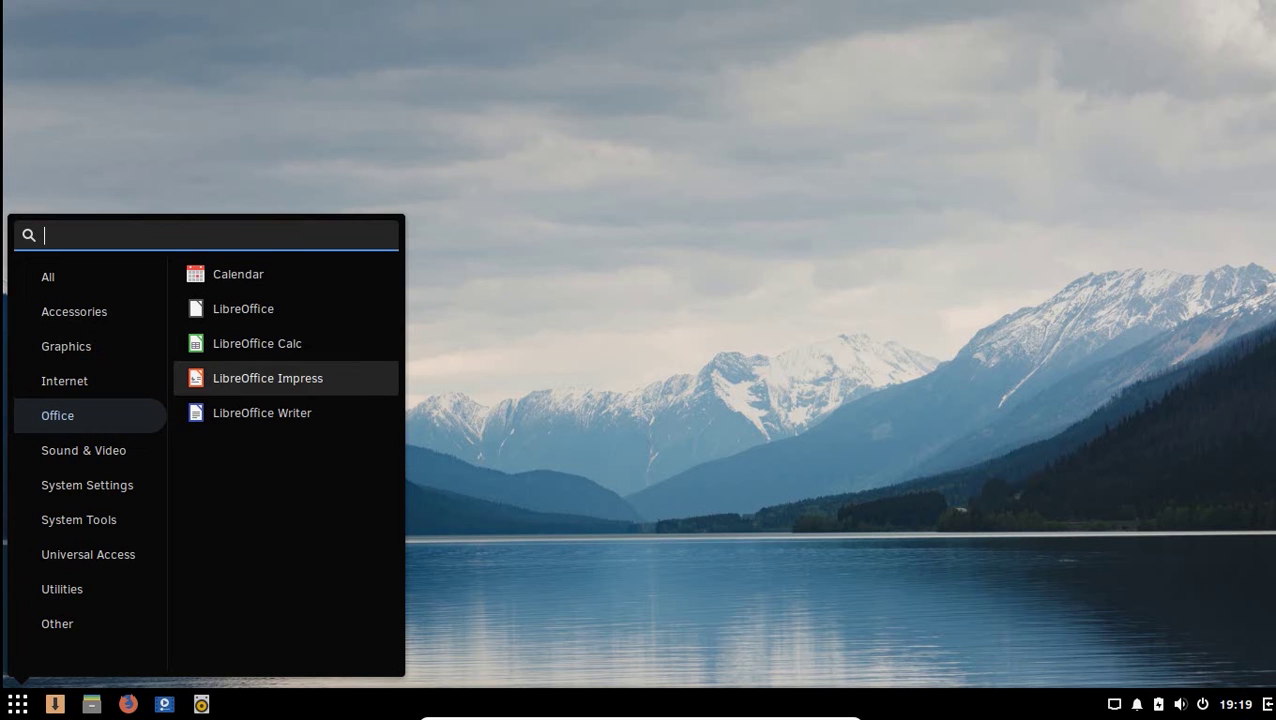
key(Down)
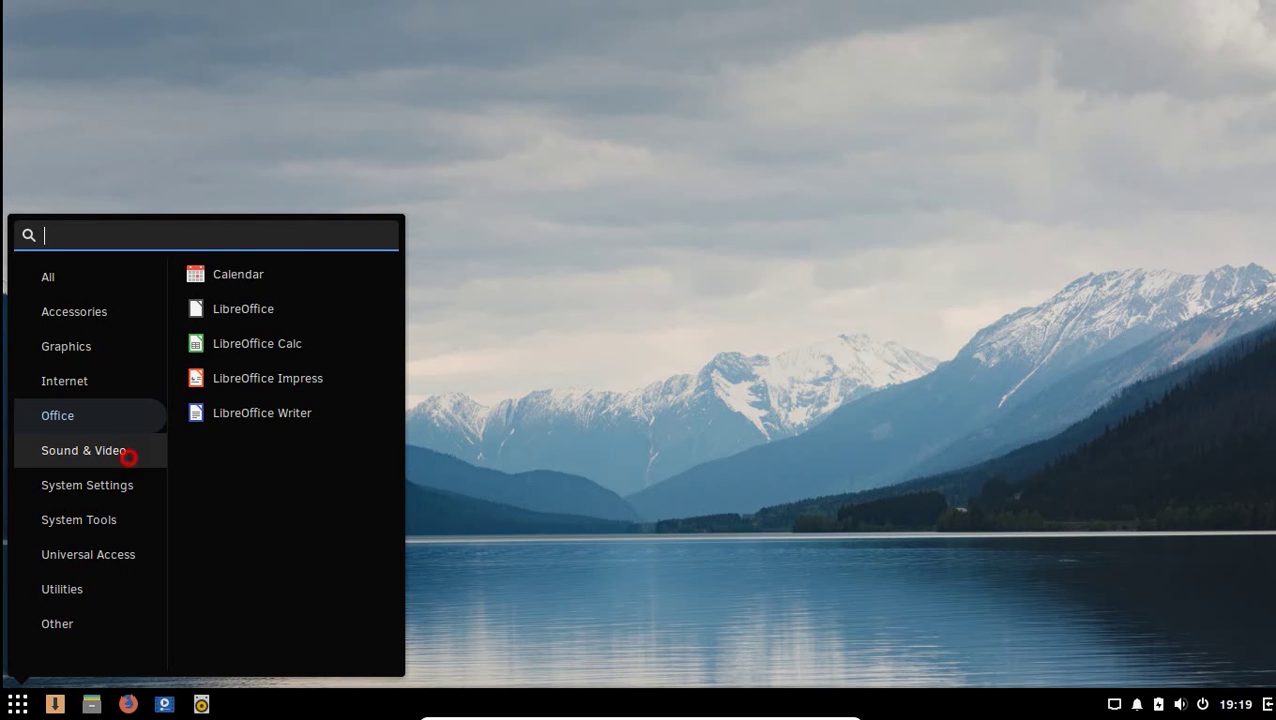
click(129, 457)
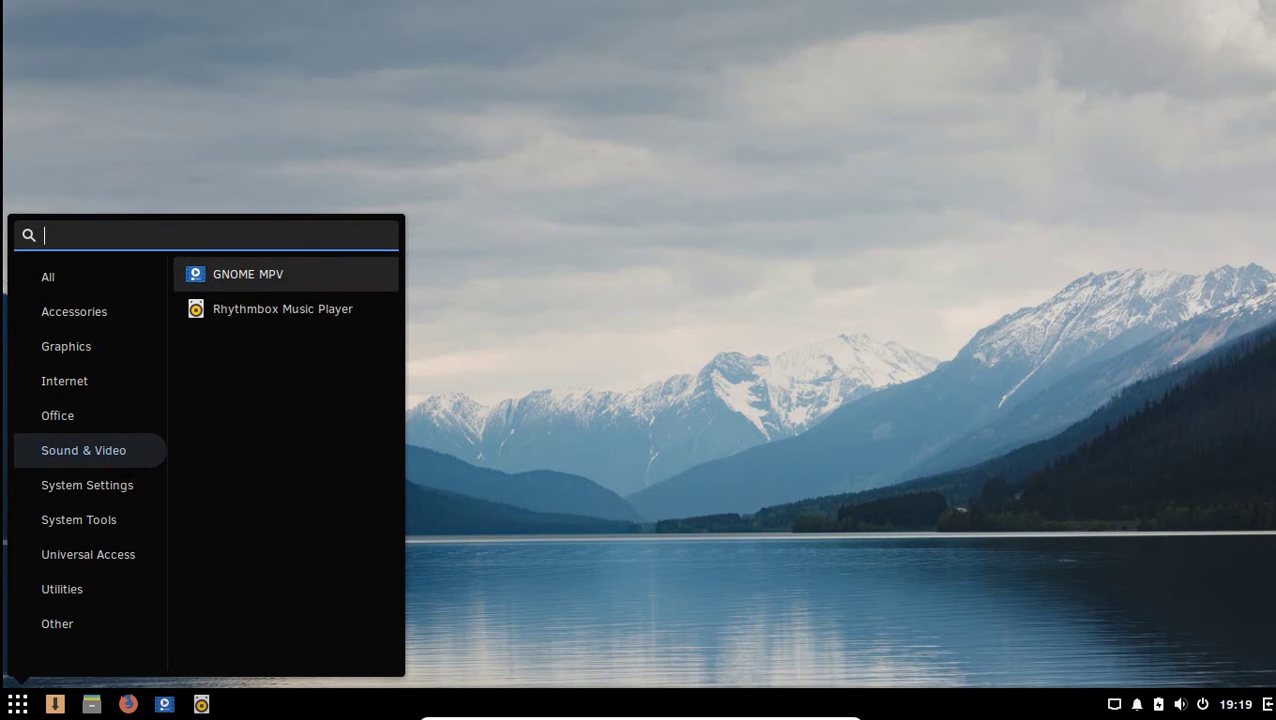
key(Down)
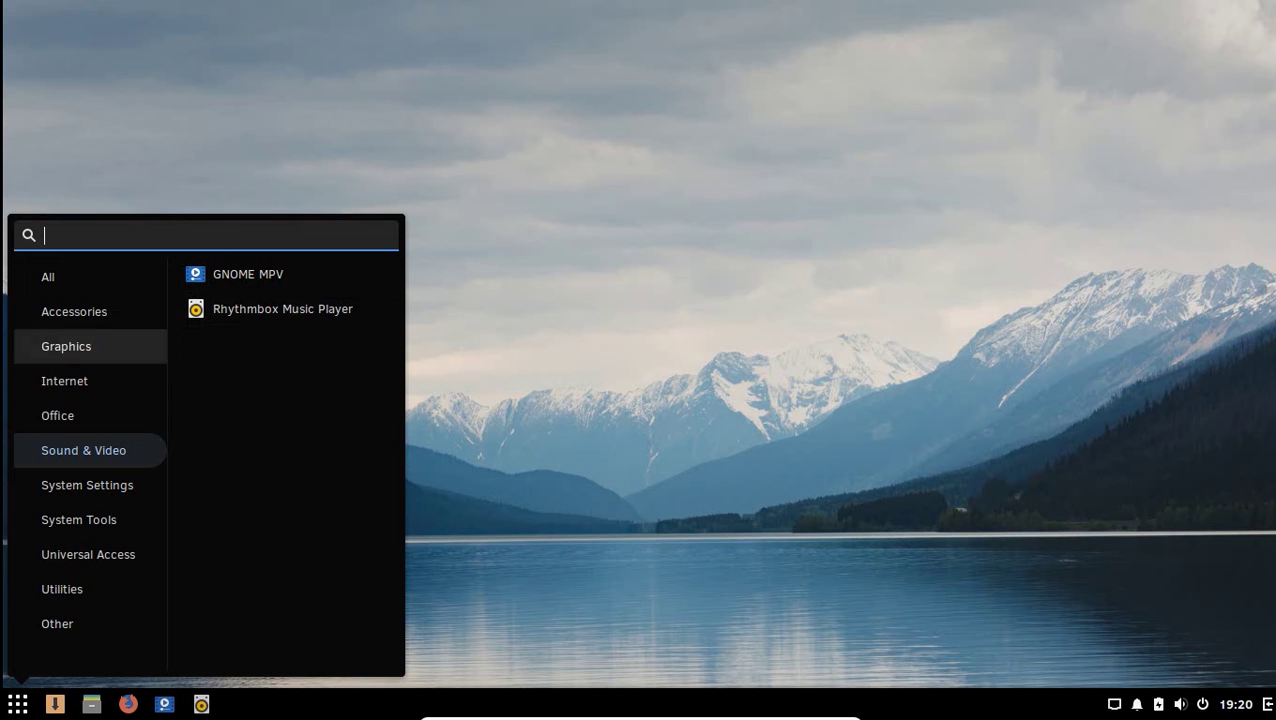
Change the desktop background to the black-and-white wallpaper of bicycles by a tree and close the settings
click(136, 485)
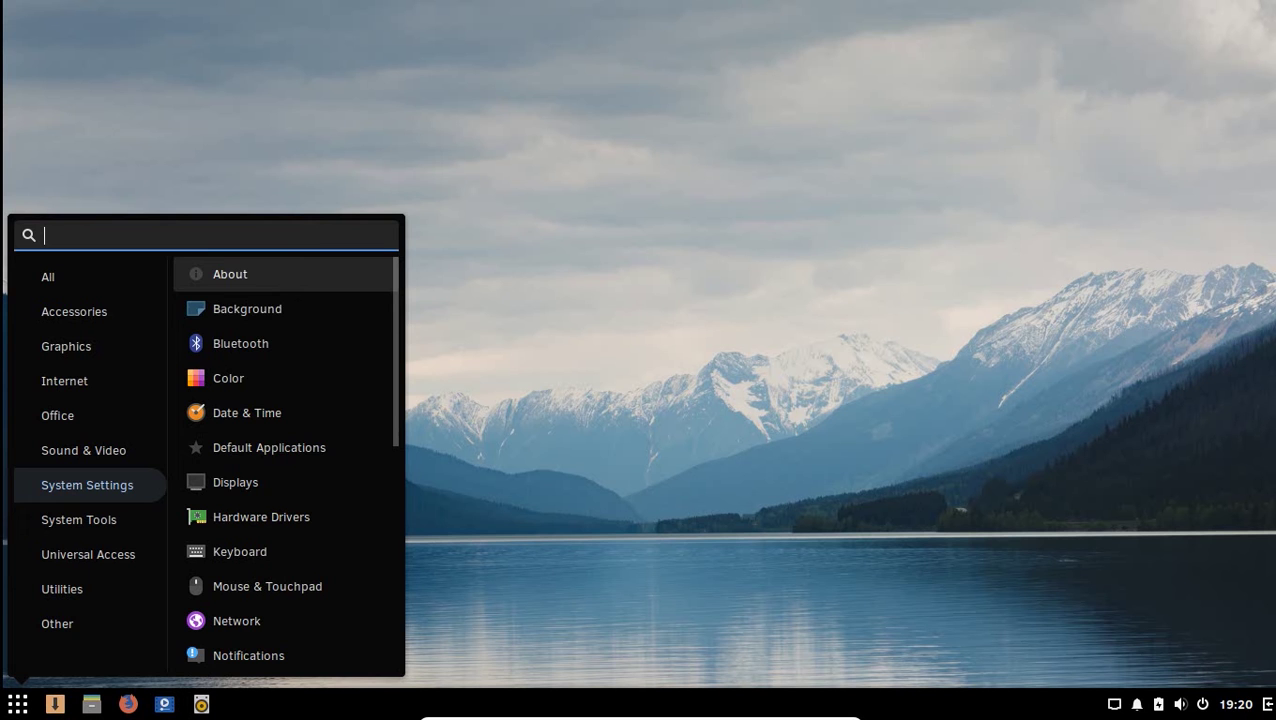
click(258, 310)
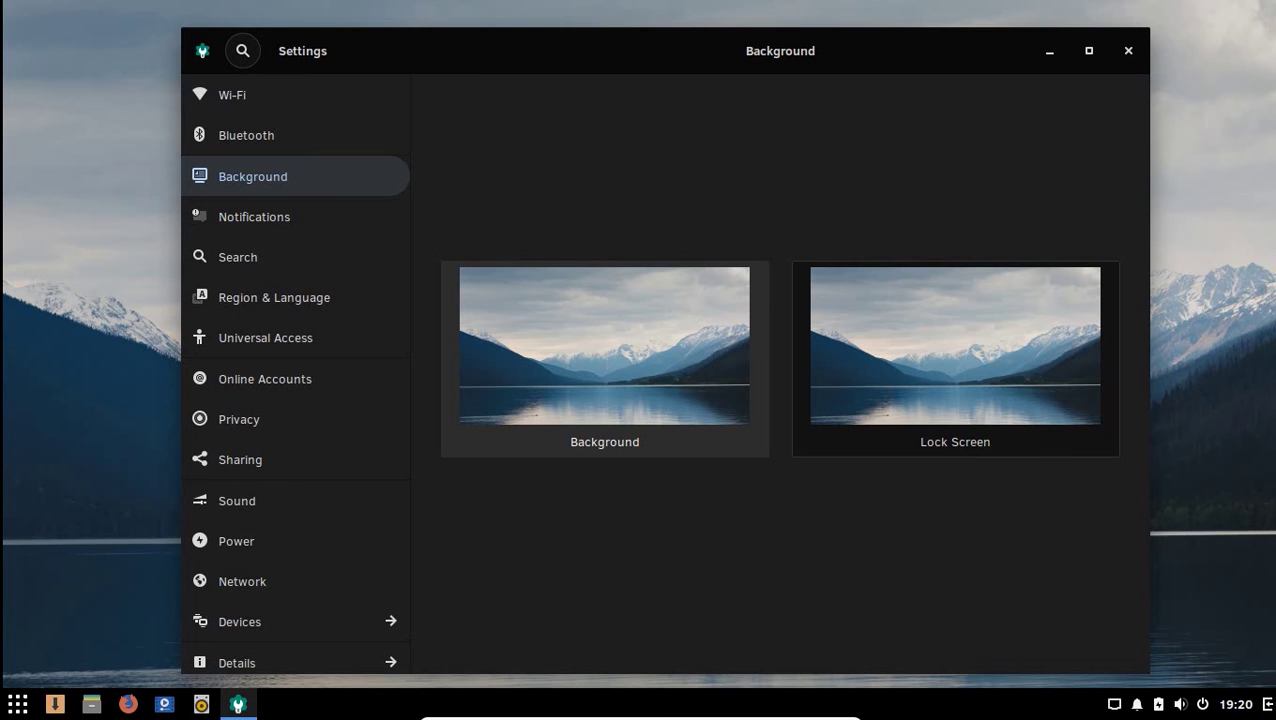
click(626, 364)
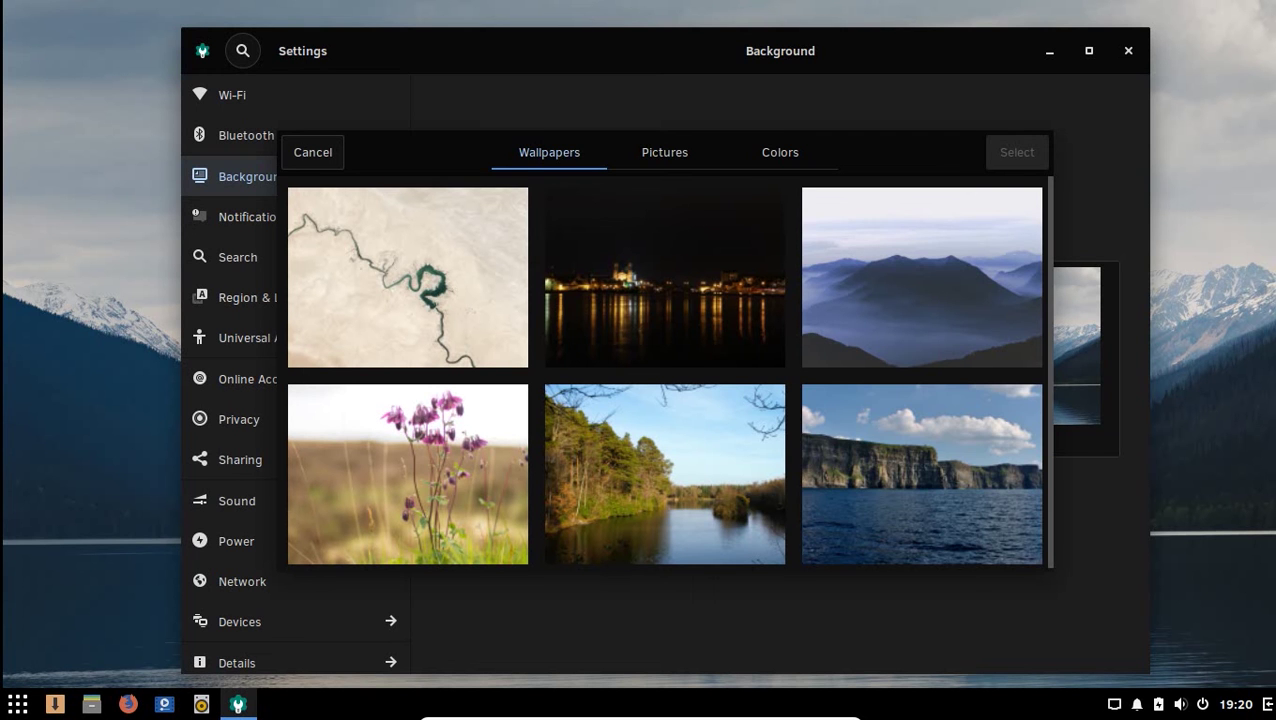
click(657, 300)
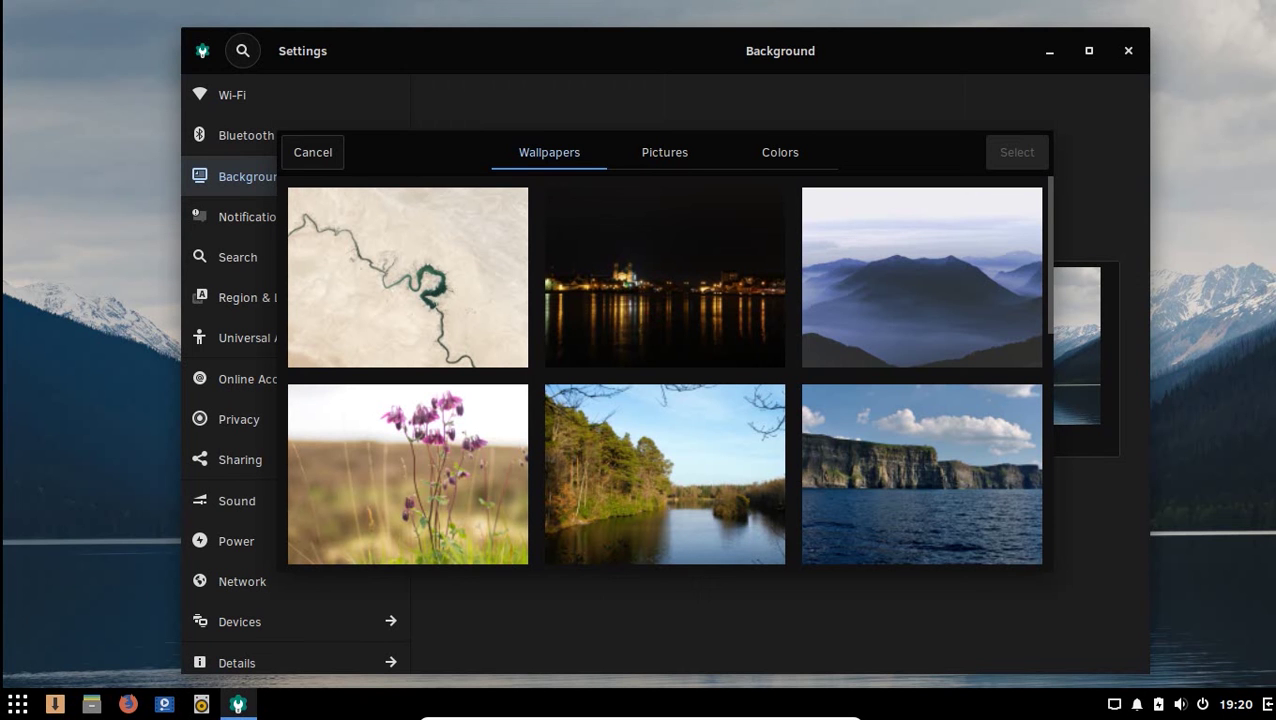
drag(1052, 250, 1052, 451)
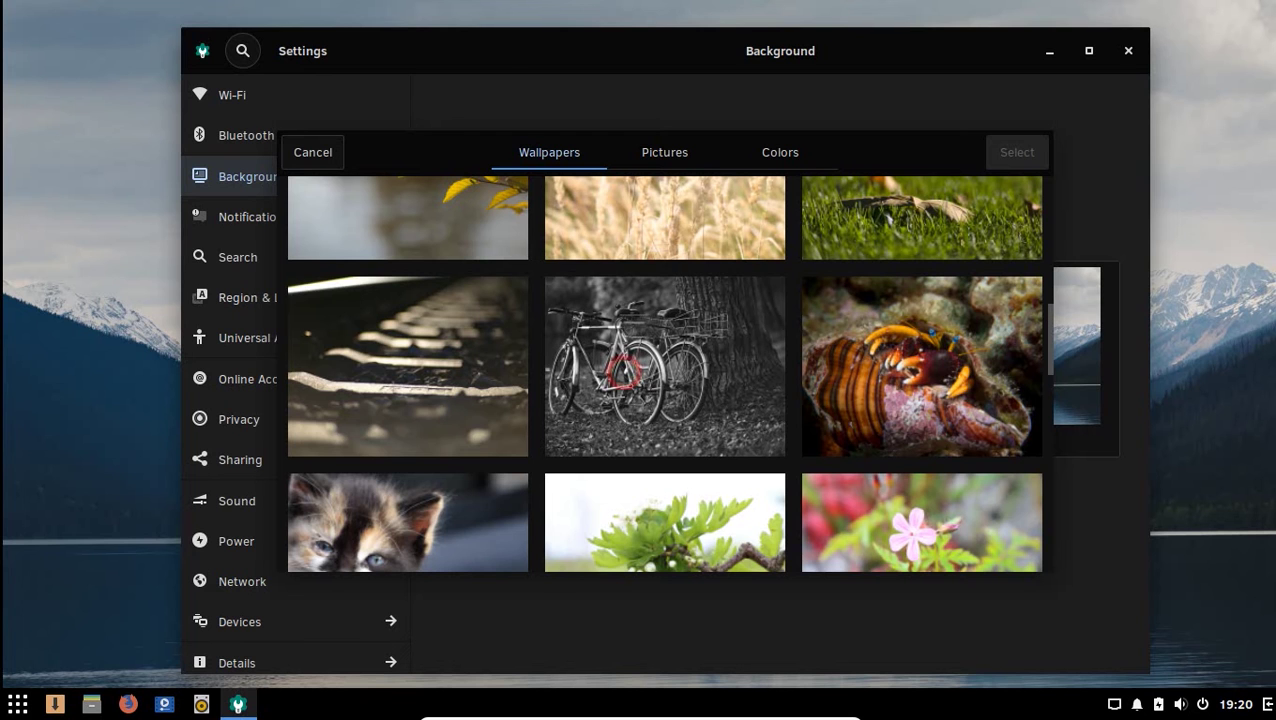
click(628, 366)
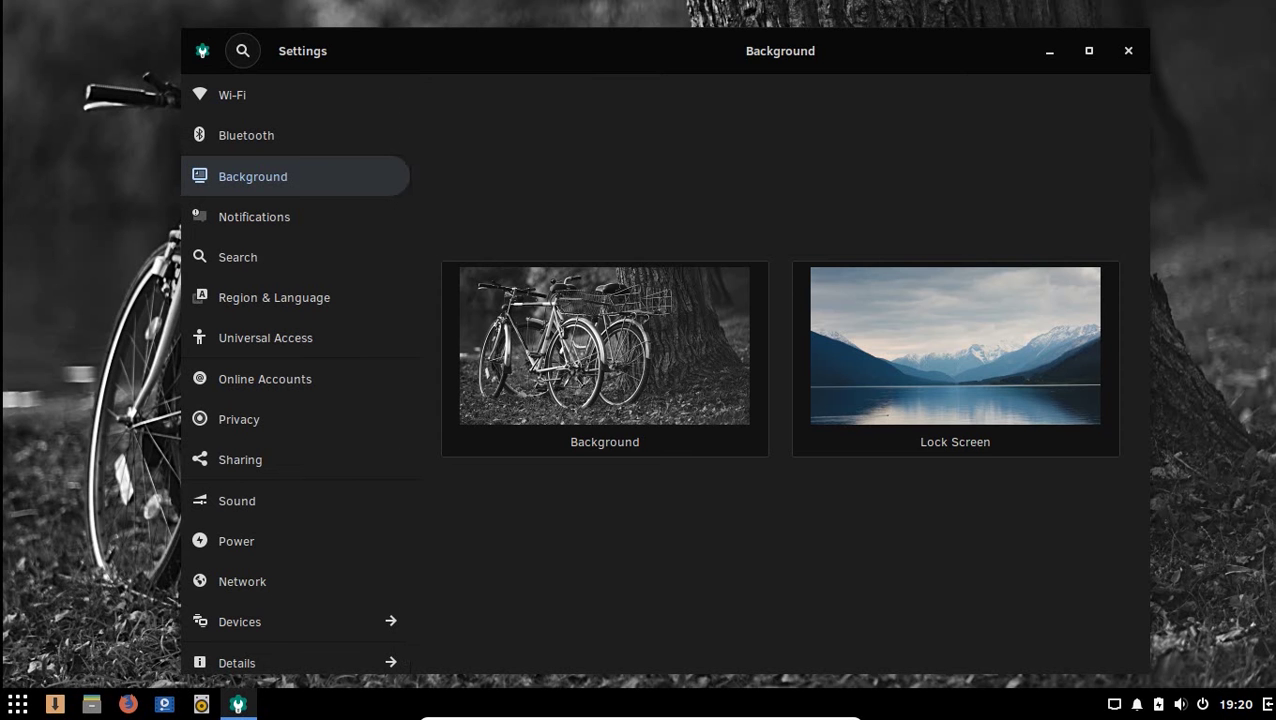
click(1128, 50)
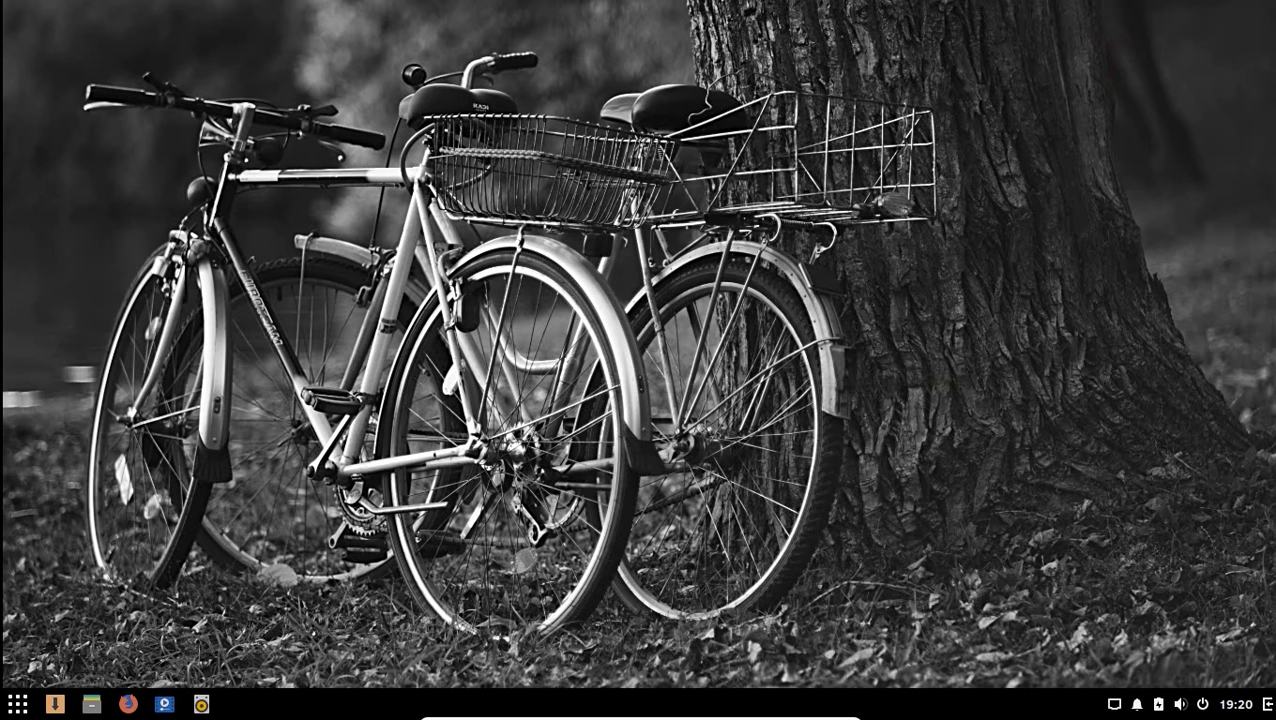
Check Hardware Drivers for proprietary drivers available to the system and close the driver manager
click(17, 704)
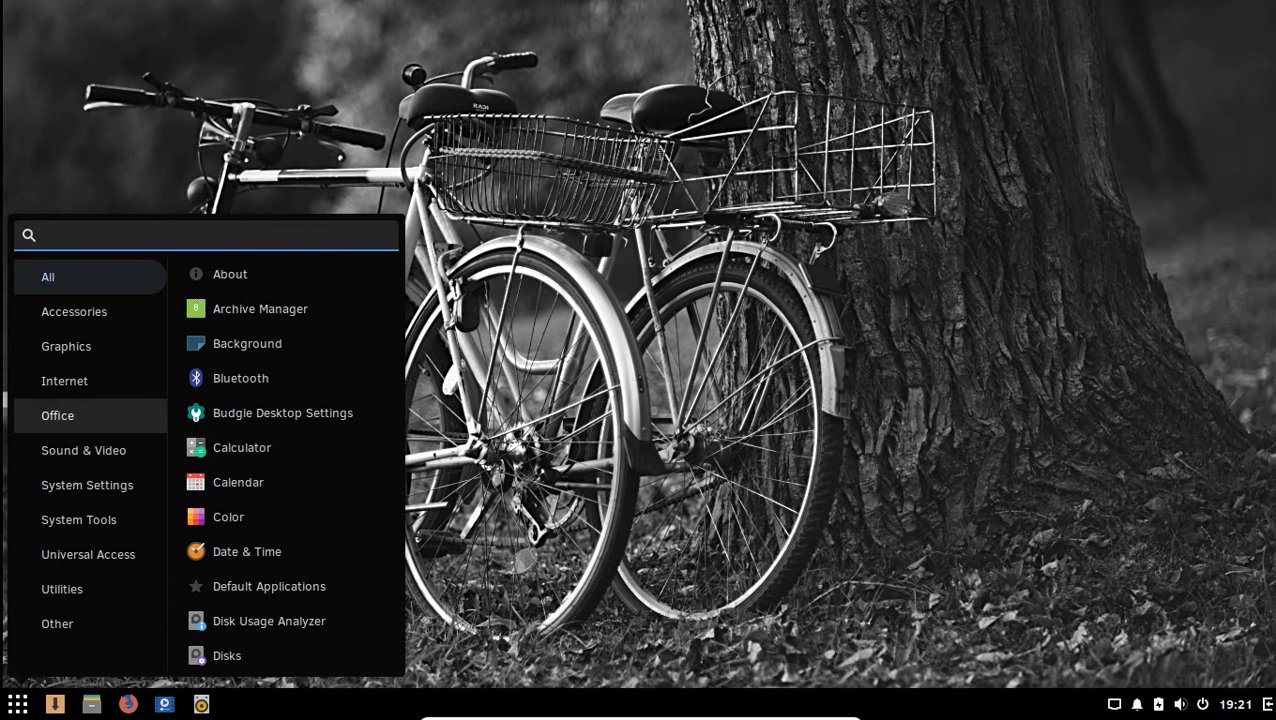
click(96, 479)
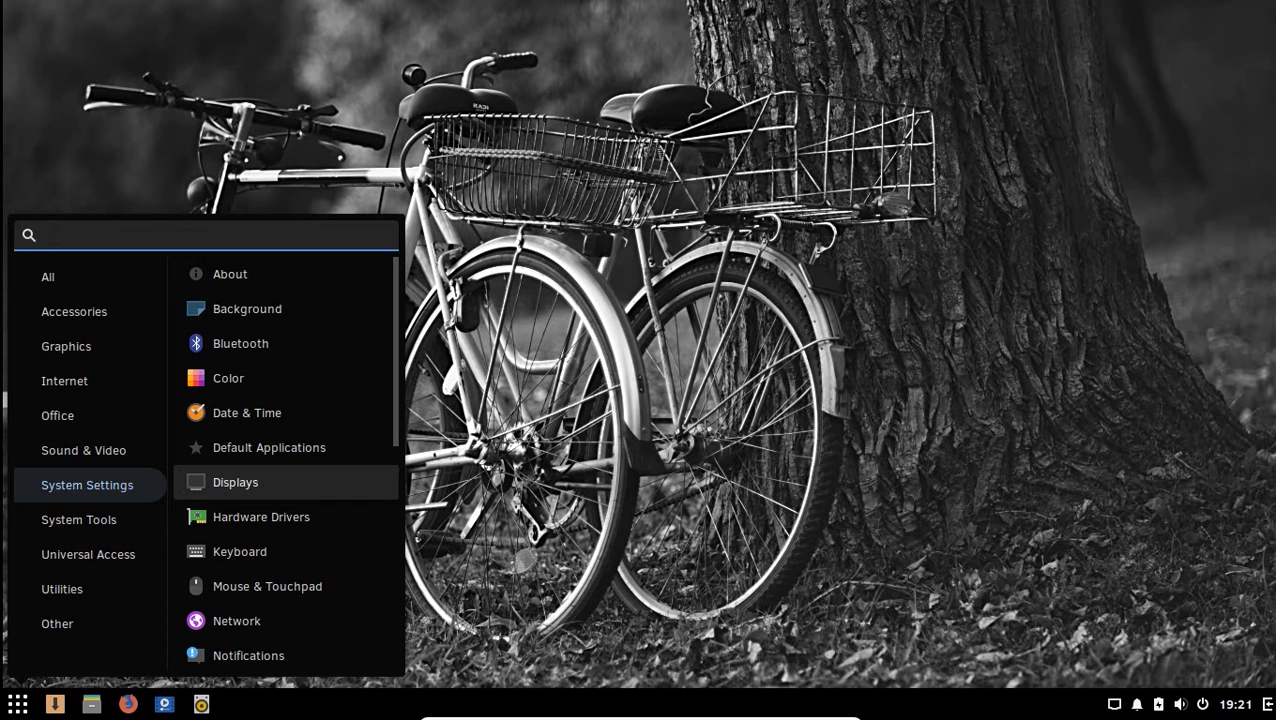
drag(391, 434, 391, 468)
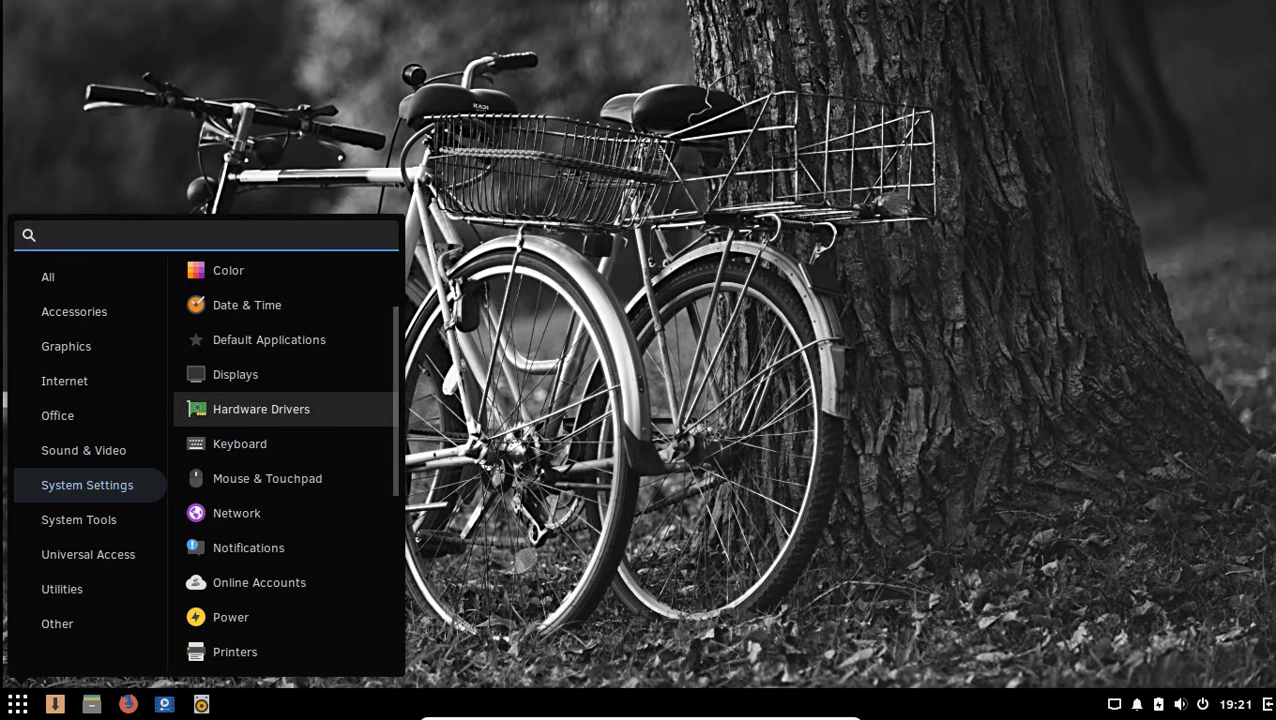
click(258, 411)
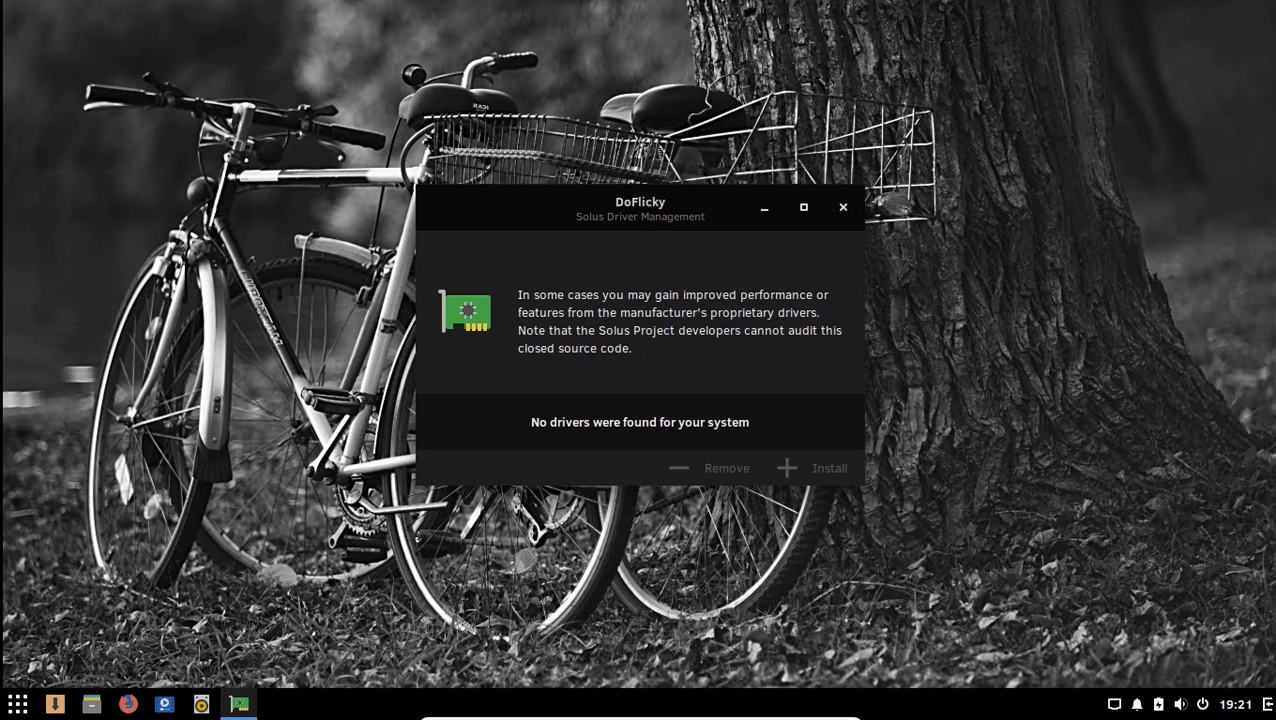
click(678, 433)
click(820, 471)
click(843, 207)
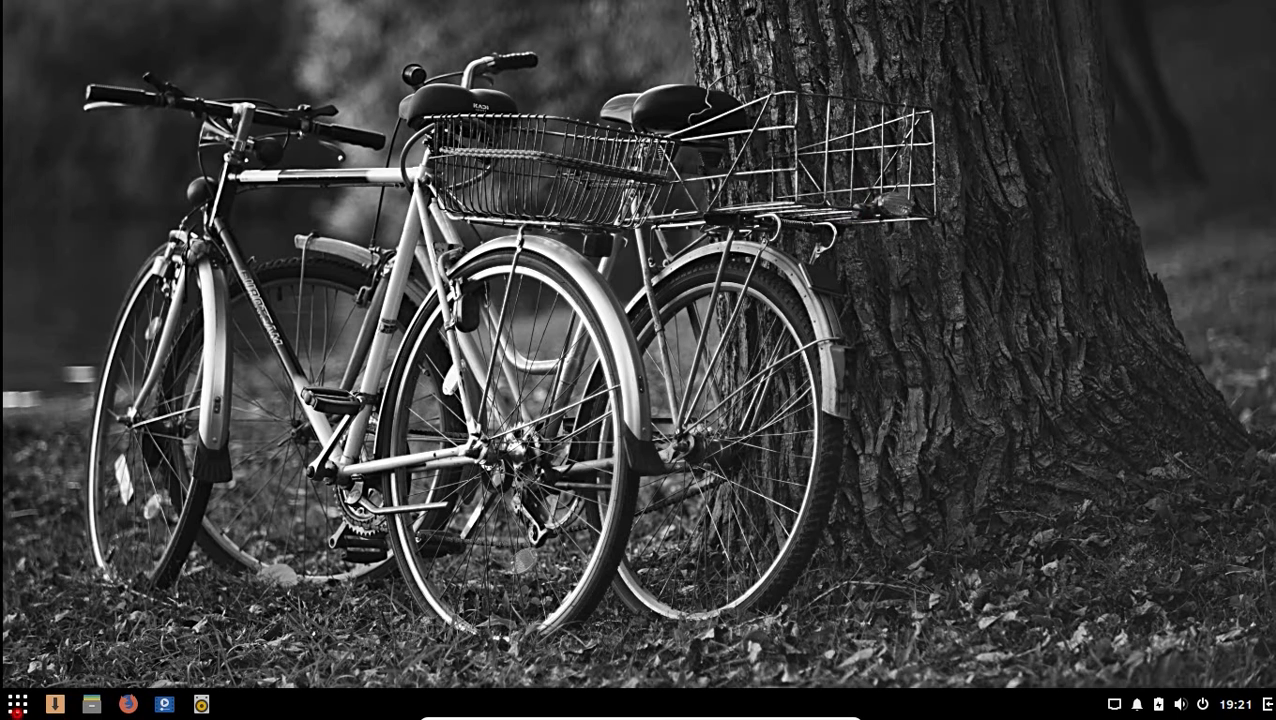
Look through the full list of System Settings entries and open the Users settings
click(17, 704)
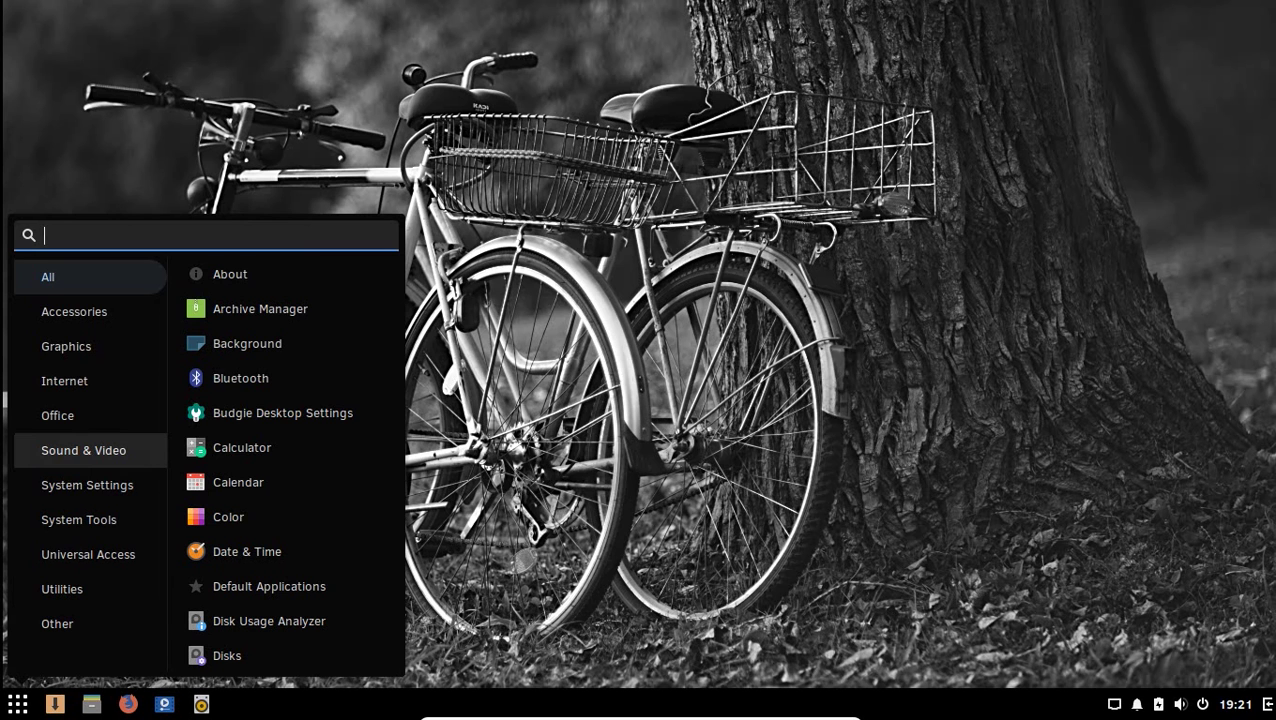
click(114, 479)
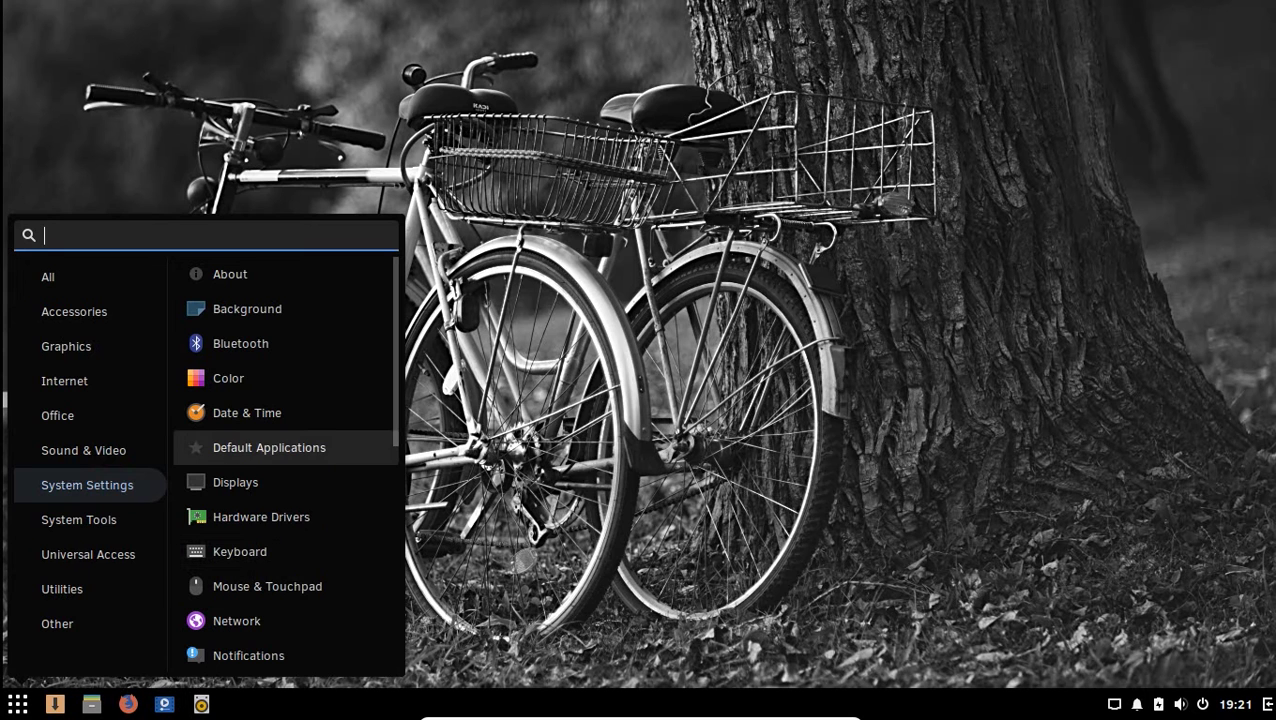
scroll(386, 436, down, 1)
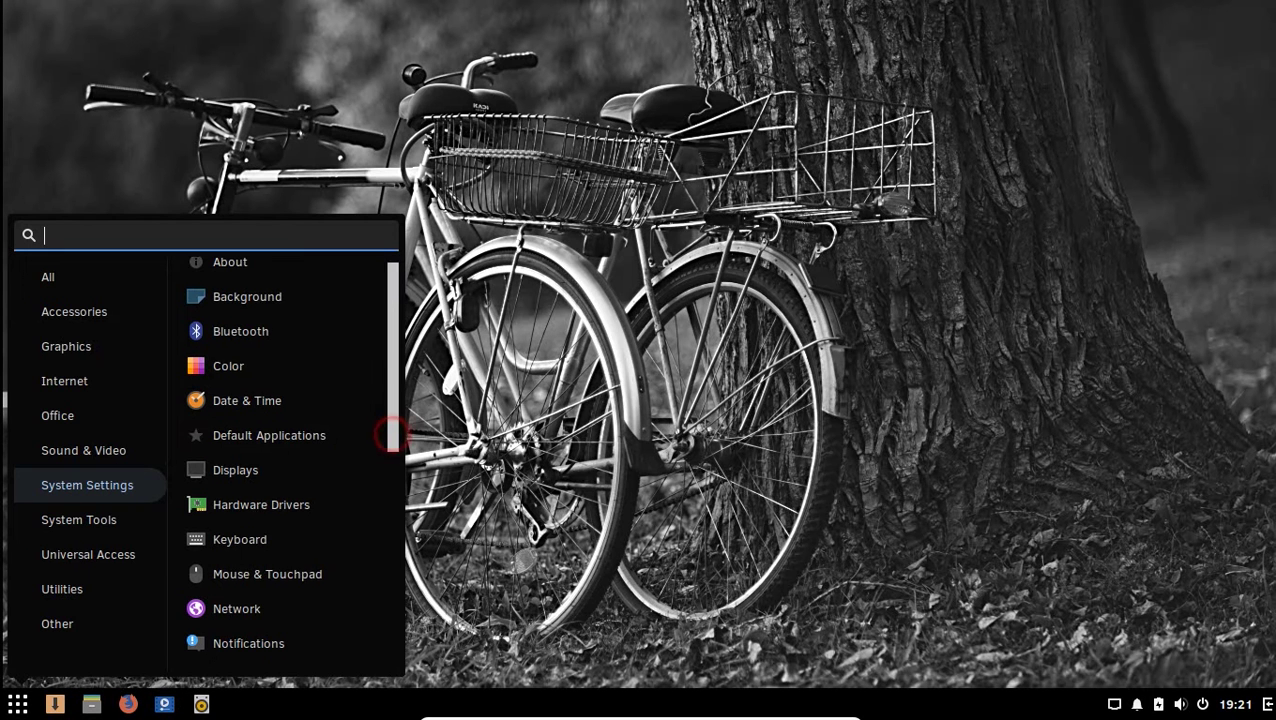
scroll(386, 433, down, 1)
scroll(292, 465, down, 3)
scroll(292, 465, down, 2)
scroll(292, 465, down, 2)
scroll(292, 465, down, 2)
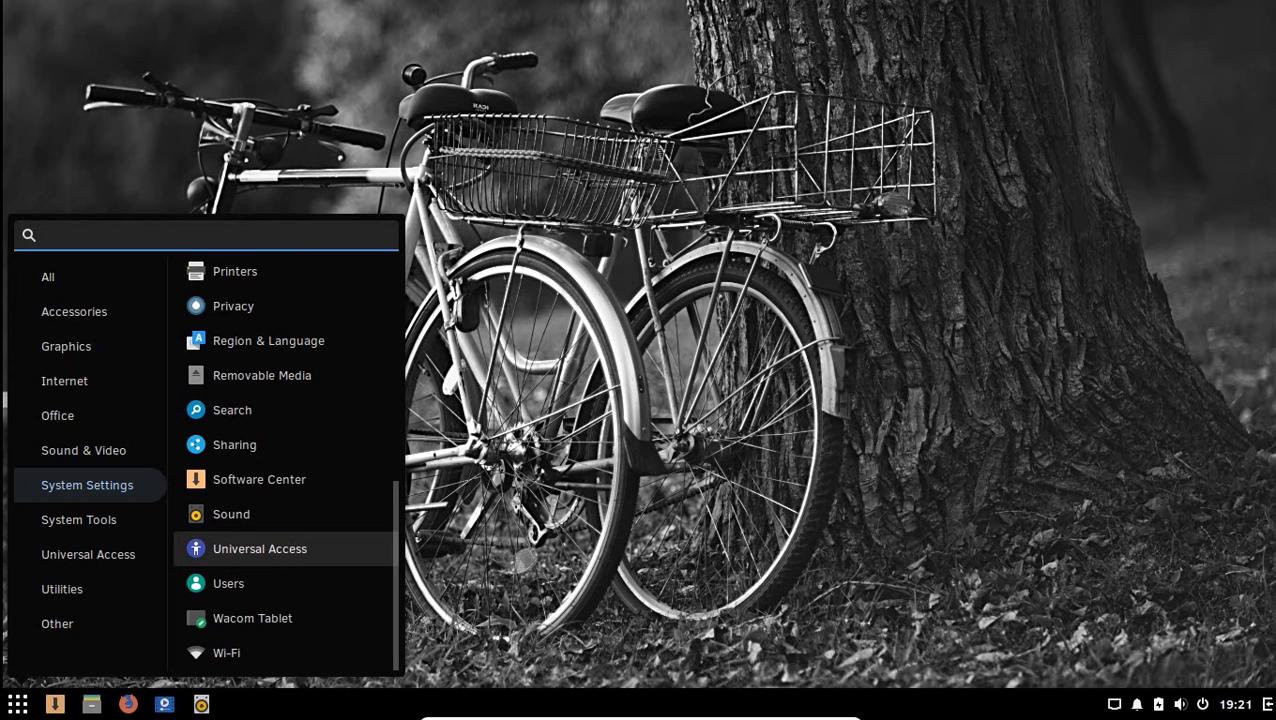
click(230, 580)
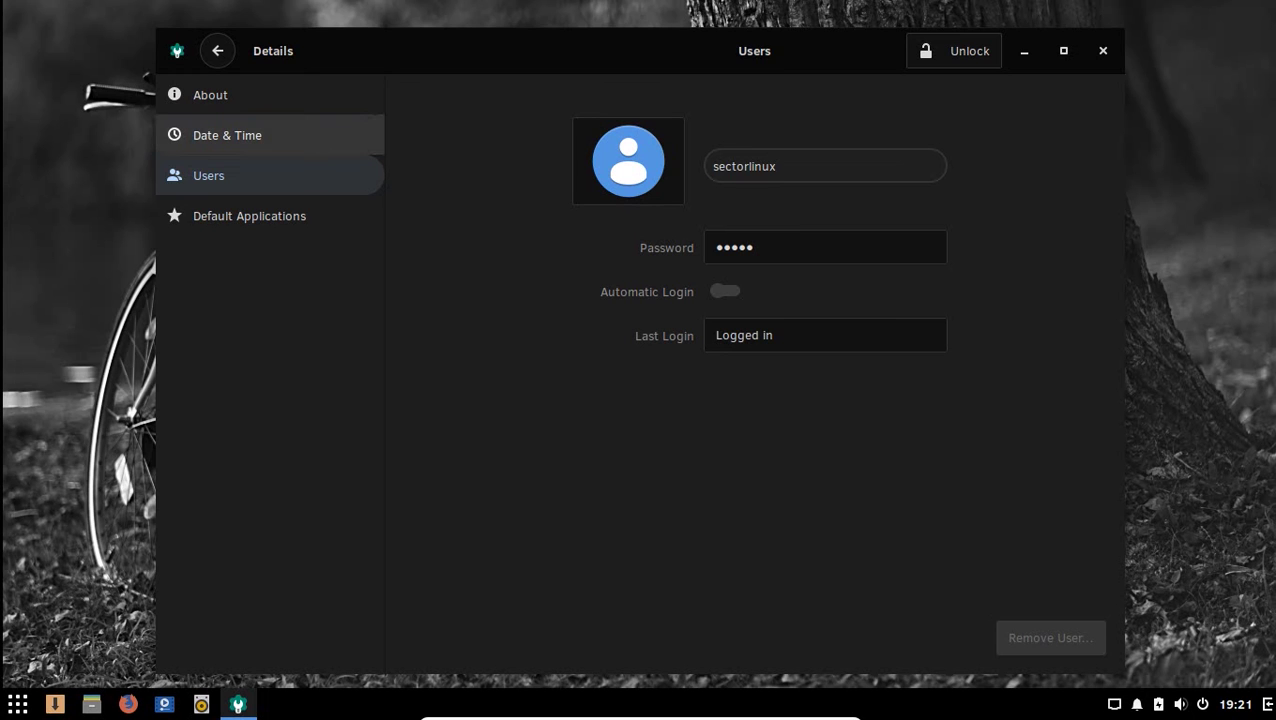
Review the system's About details, highlighting the processor and disk values, and close the settings
click(258, 105)
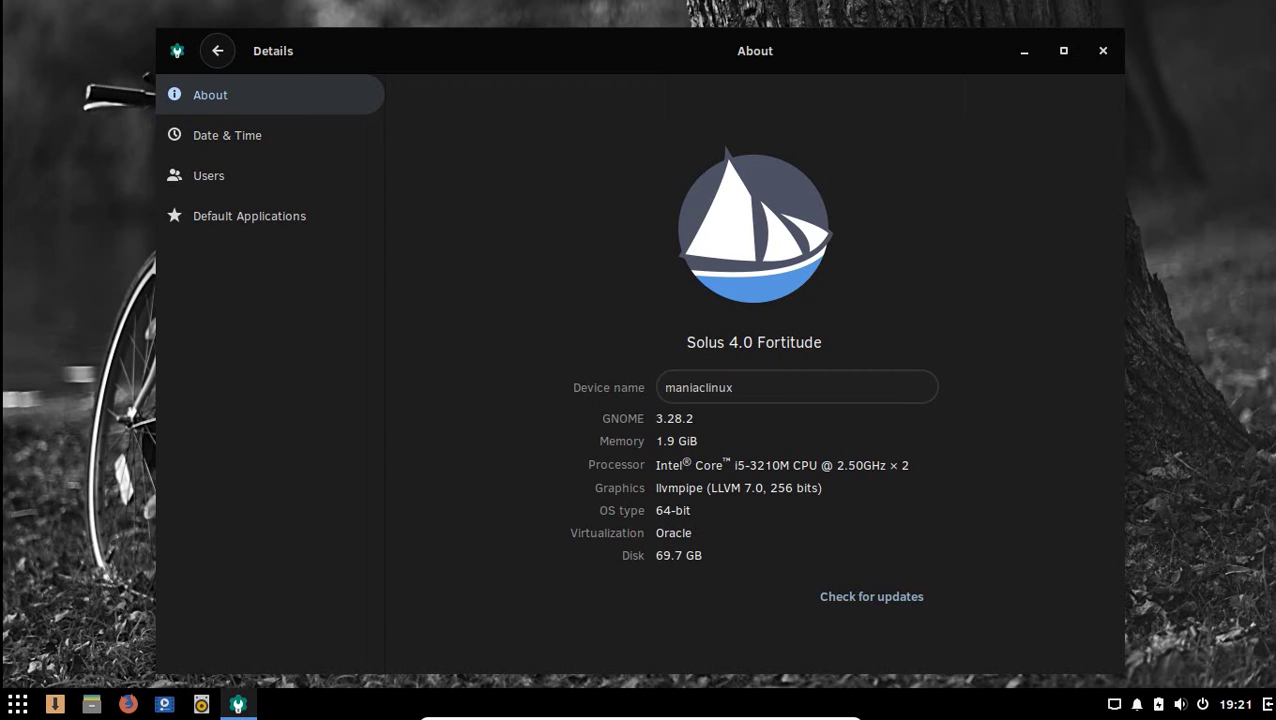
drag(665, 418, 693, 418)
drag(660, 465, 910, 465)
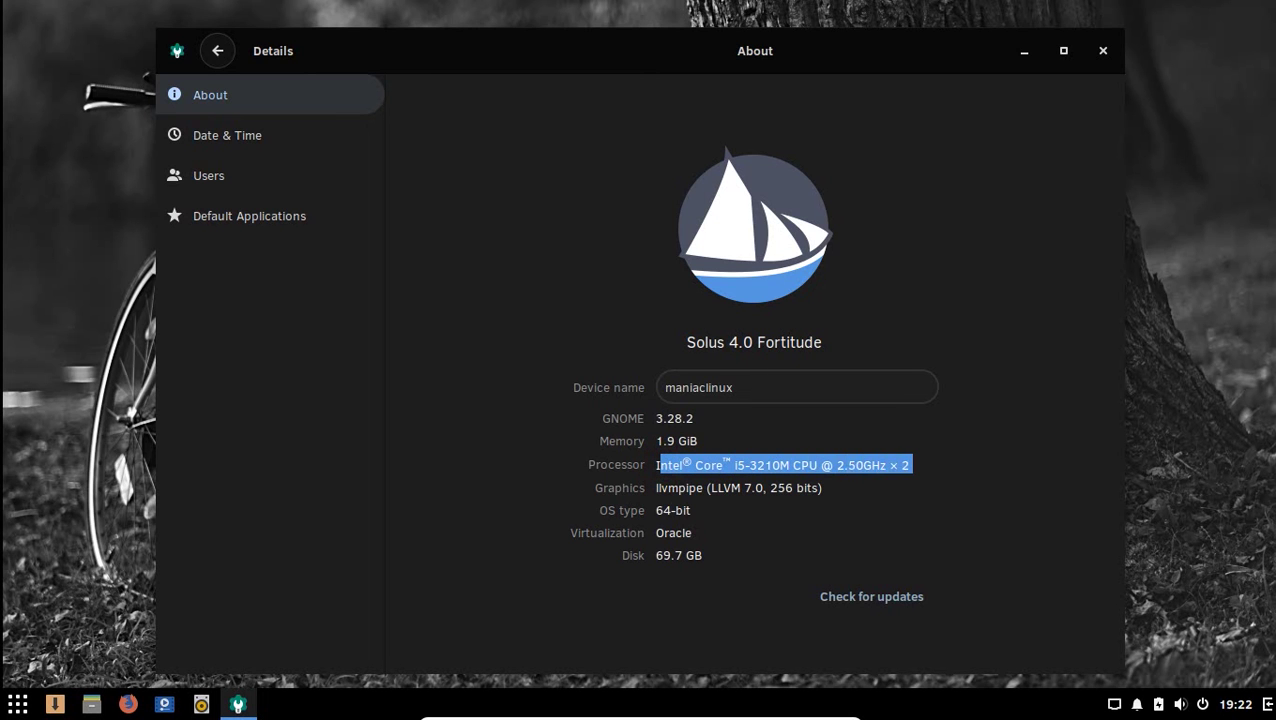
click(652, 485)
drag(652, 555, 702, 555)
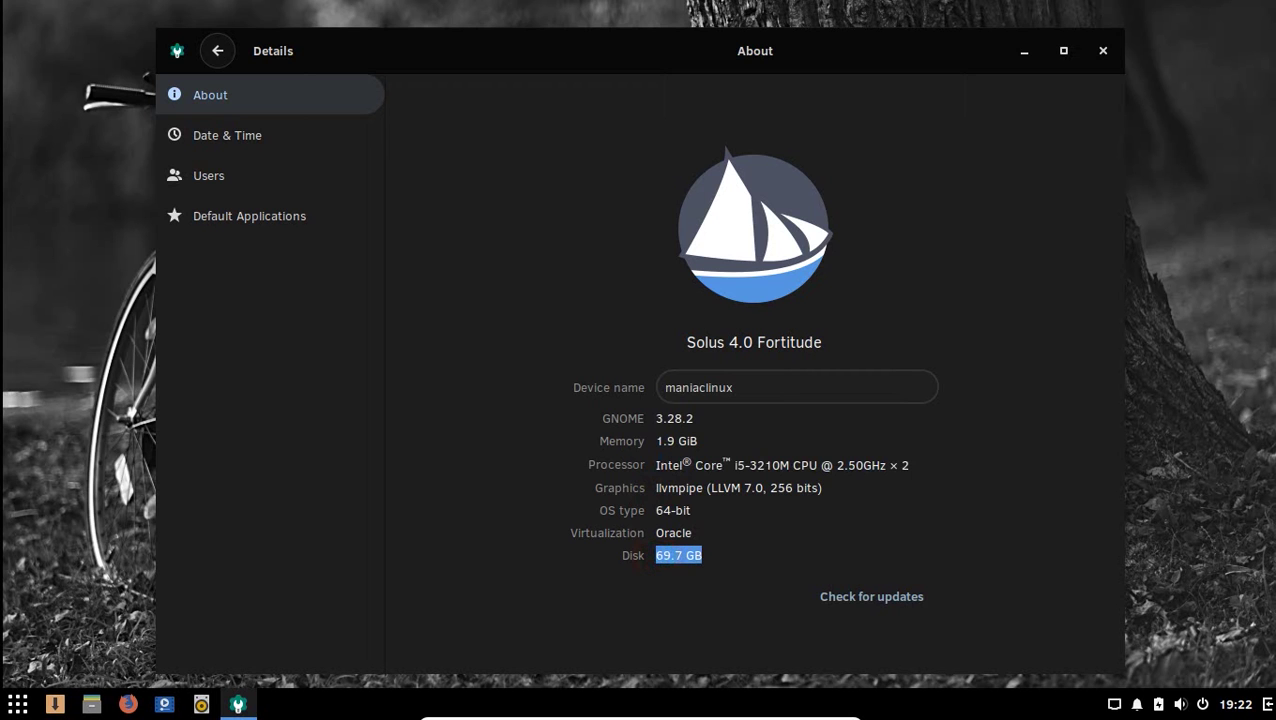
click(740, 547)
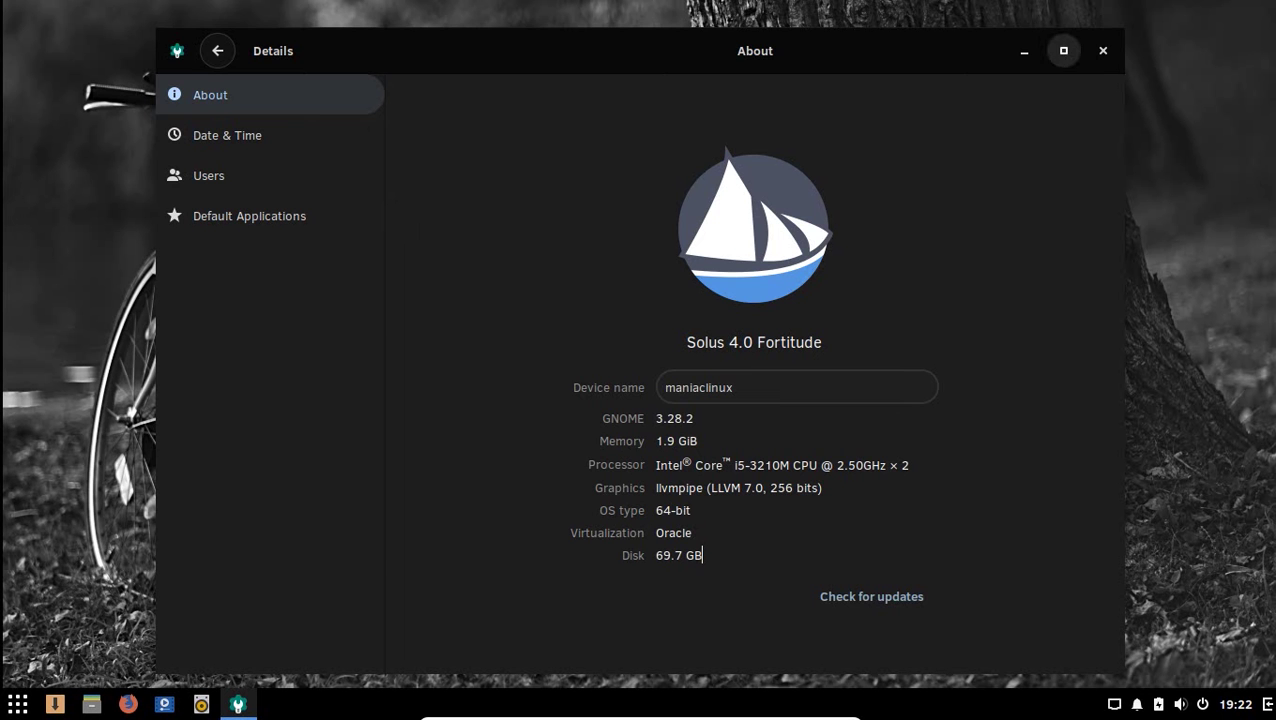
click(1104, 40)
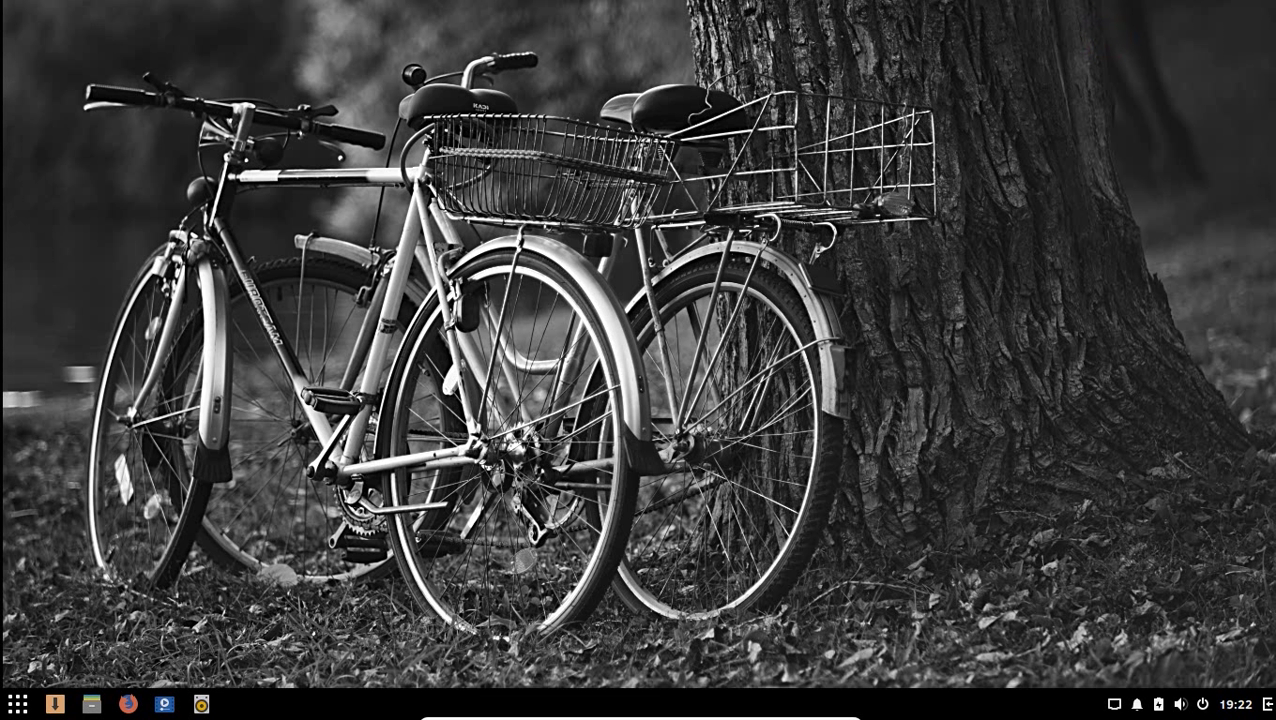
Look through the applications listed under System Tools, Universal Access, Utilities and Other
click(17, 704)
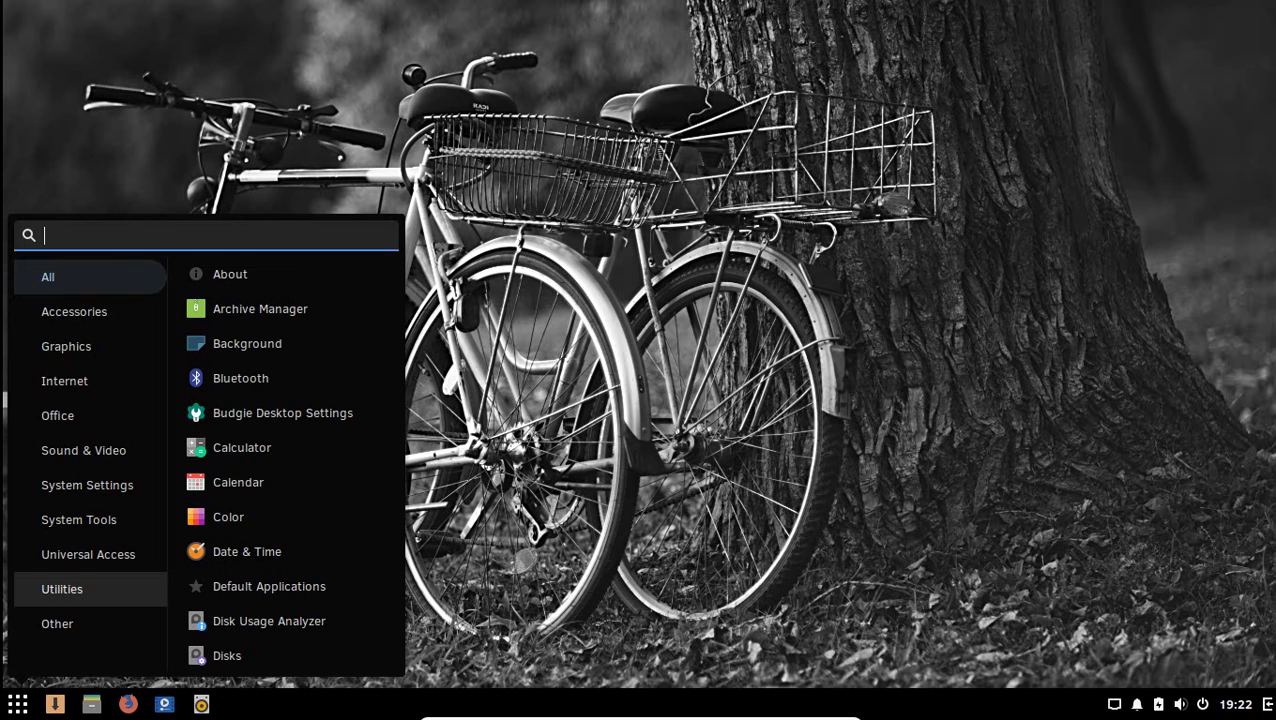
click(86, 524)
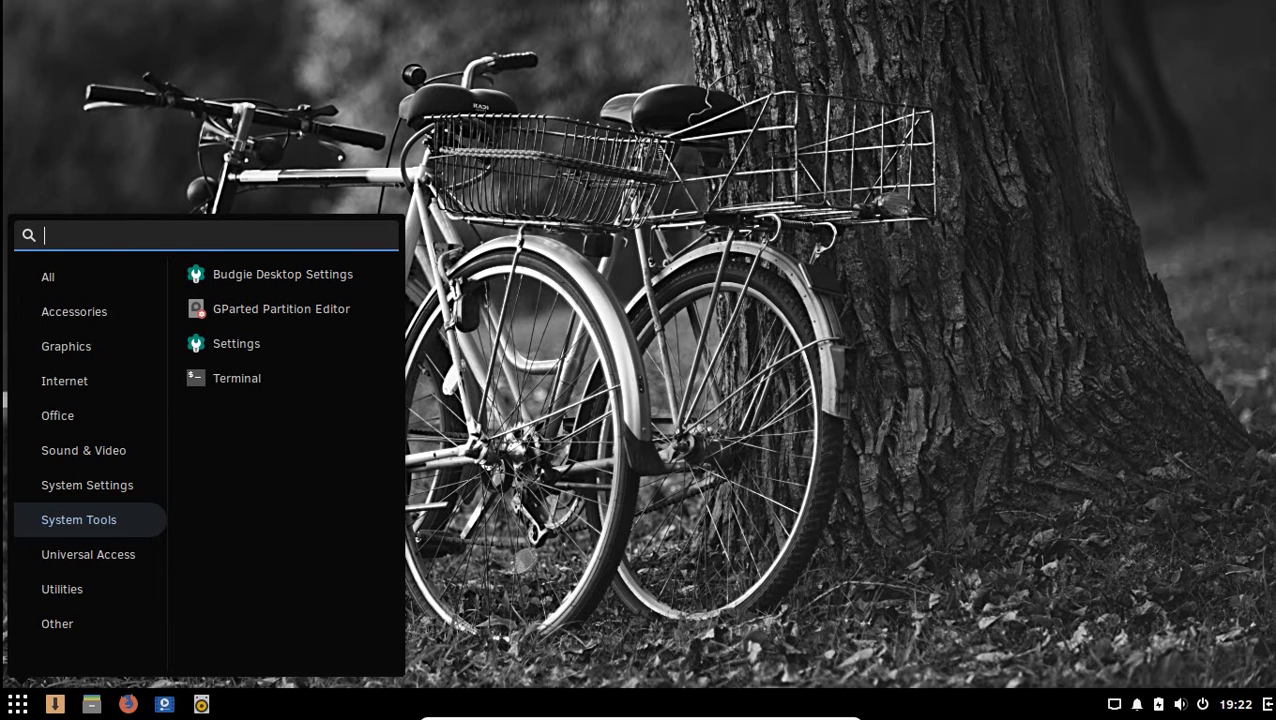
click(93, 551)
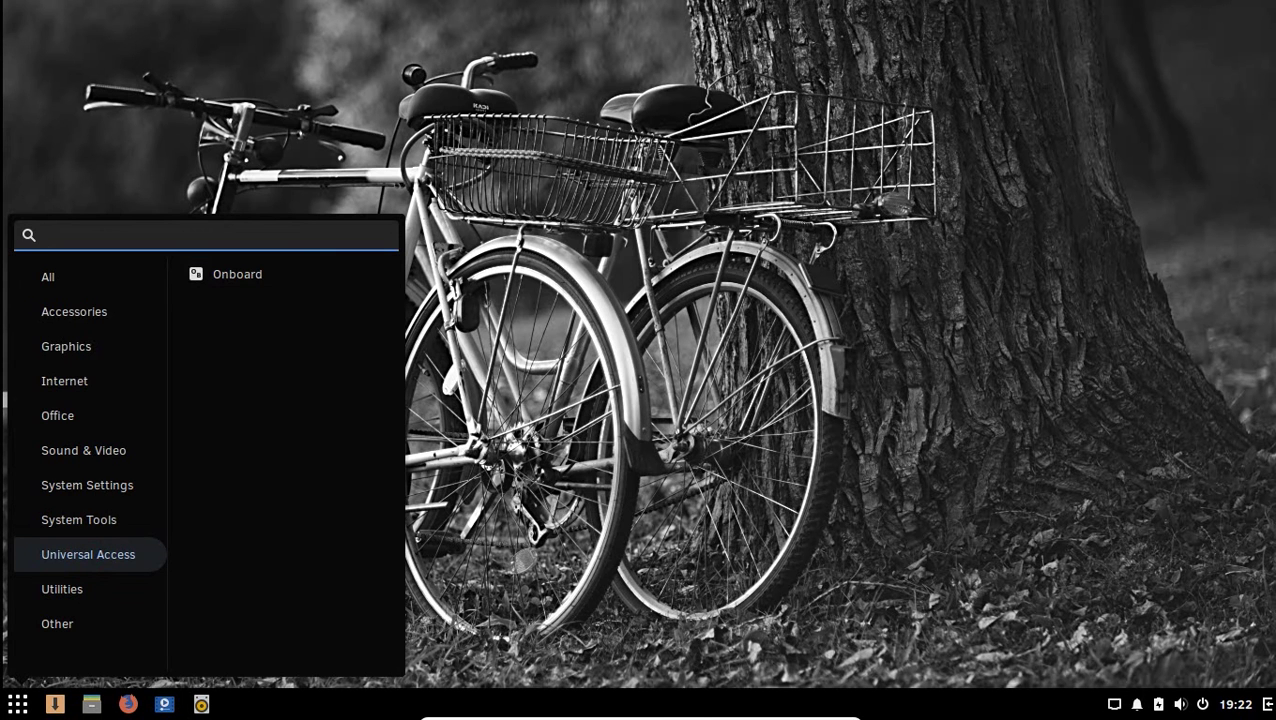
click(60, 590)
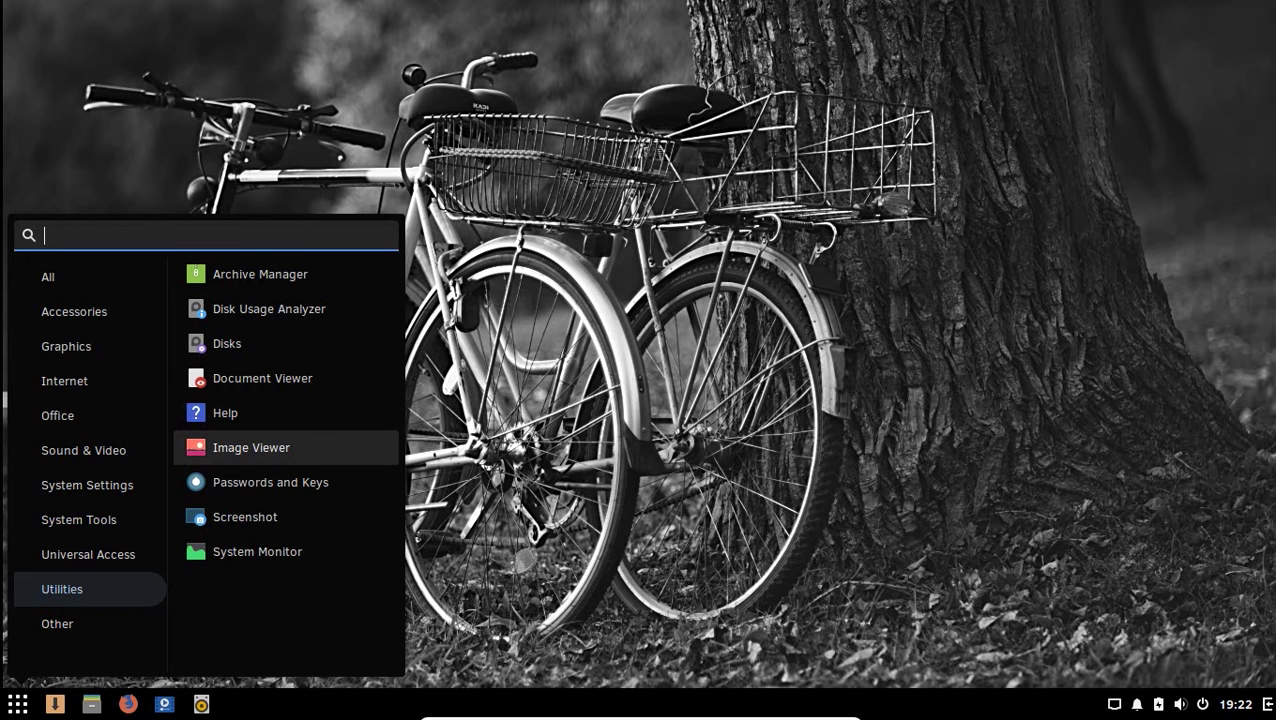
click(105, 630)
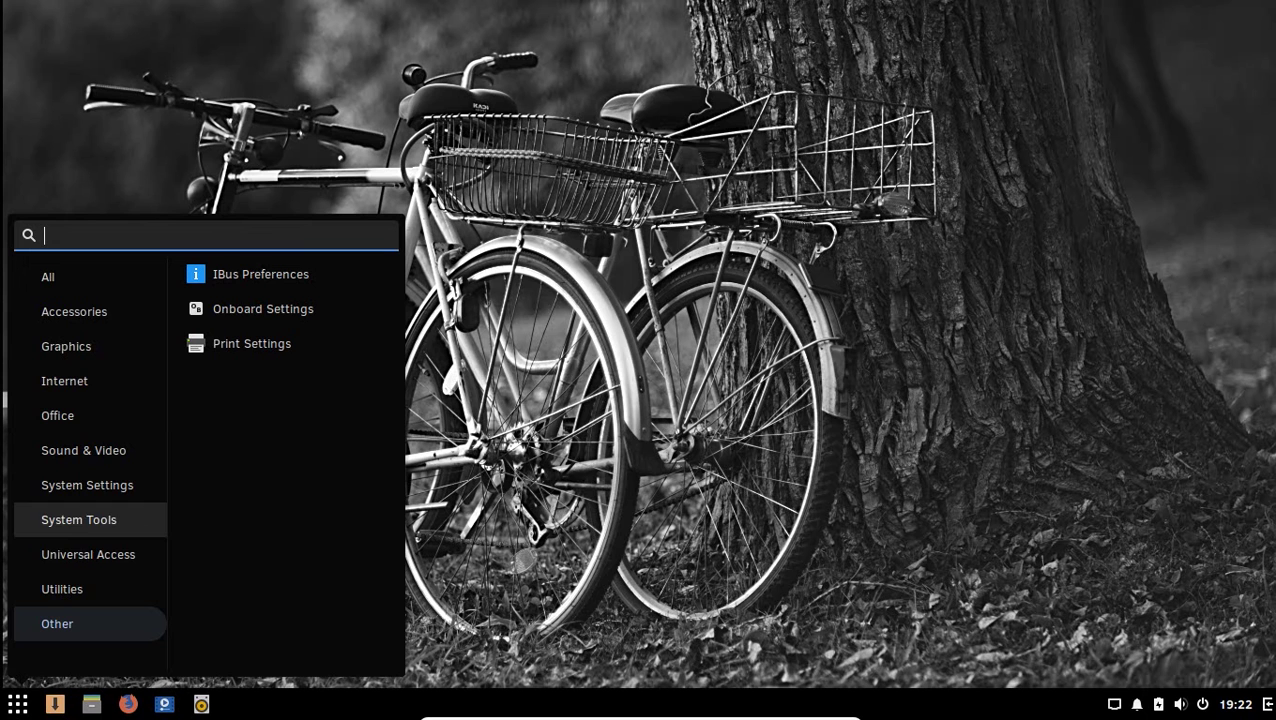
click(86, 580)
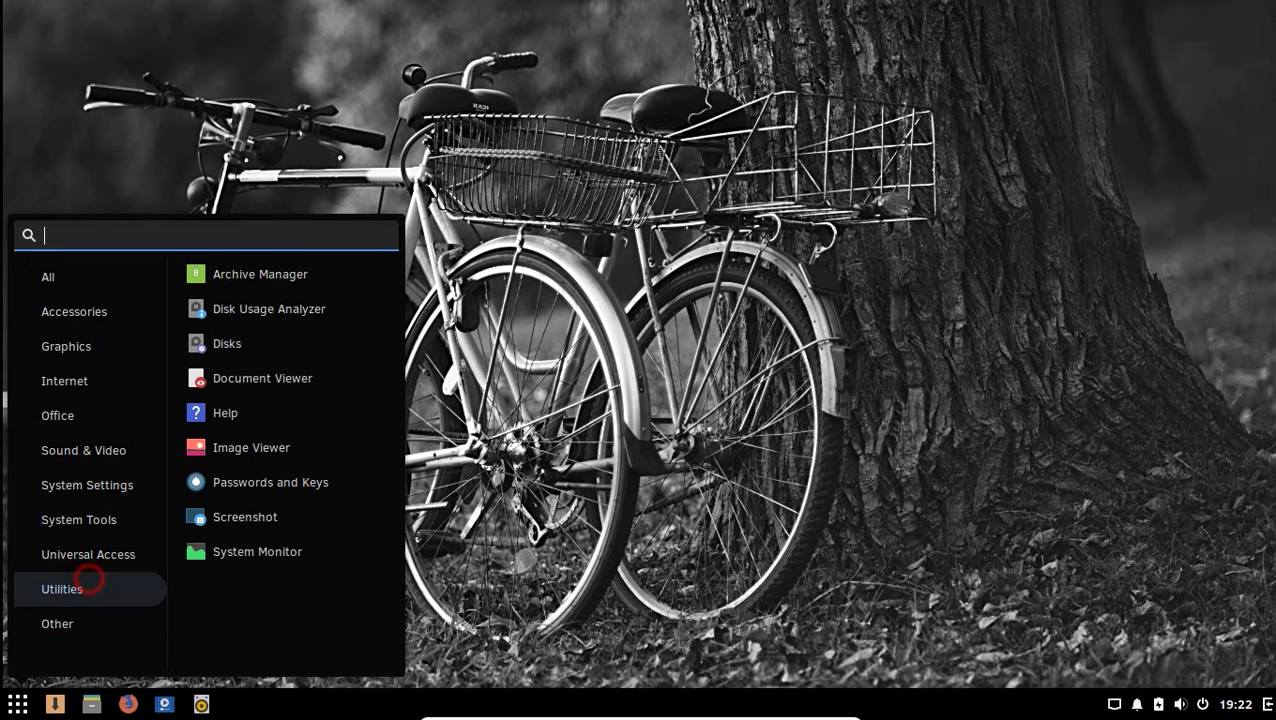
click(90, 556)
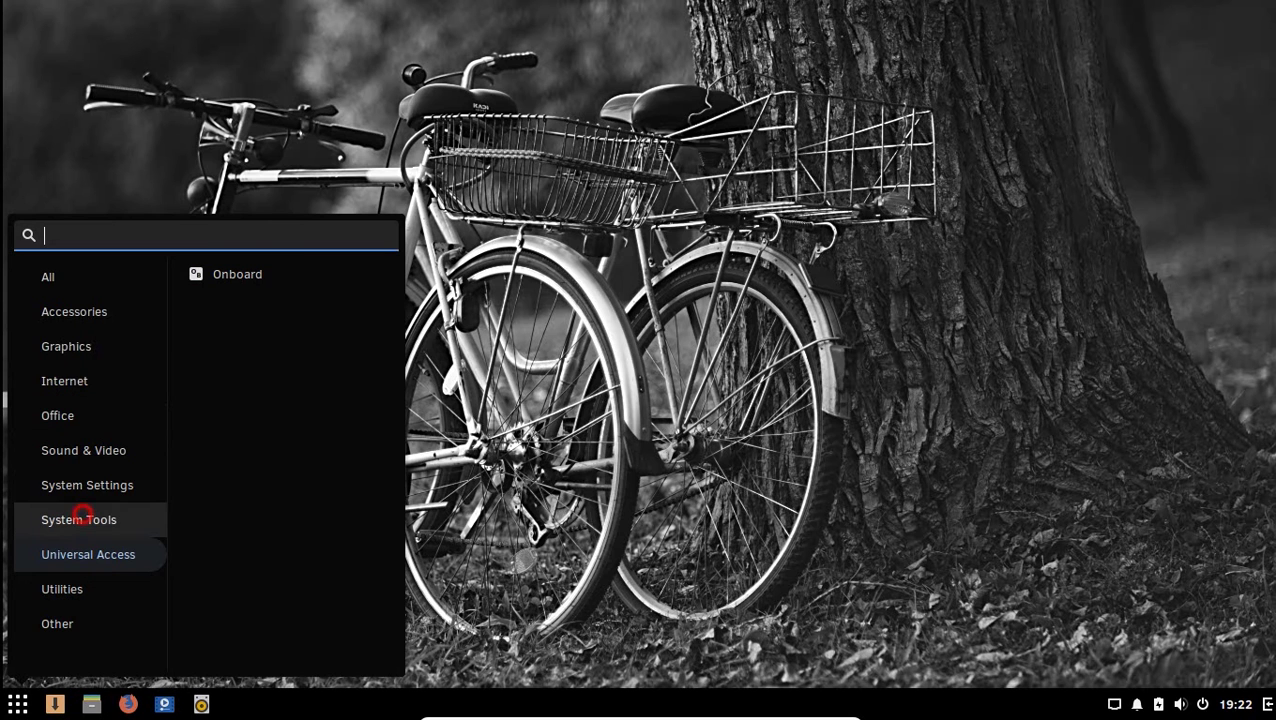
Open the Terminal from the System Tools category and close its window
click(82, 512)
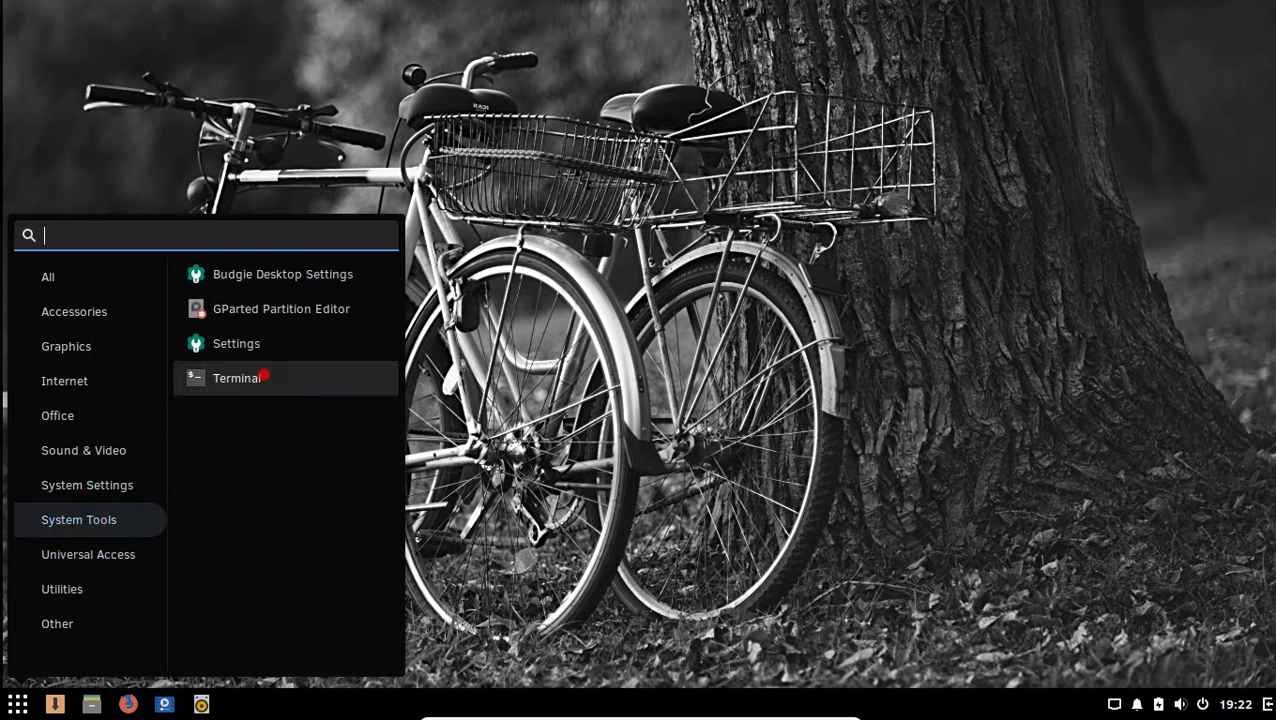
click(263, 376)
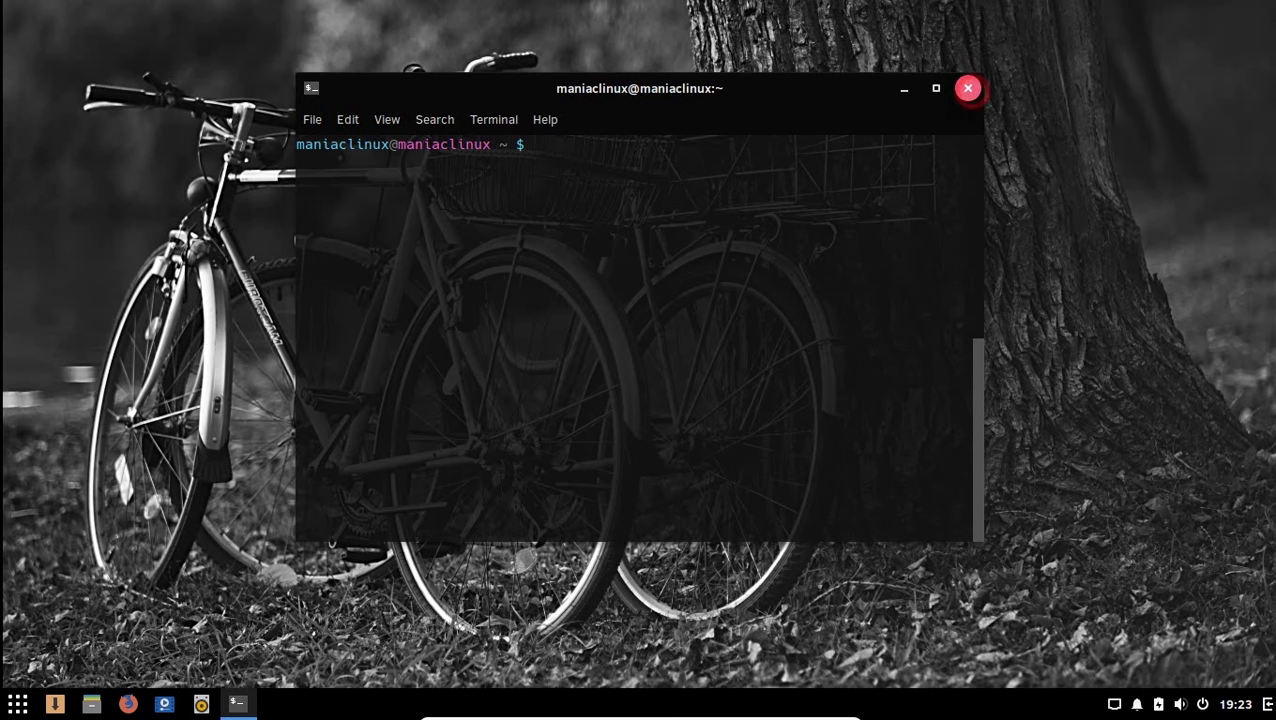
click(968, 88)
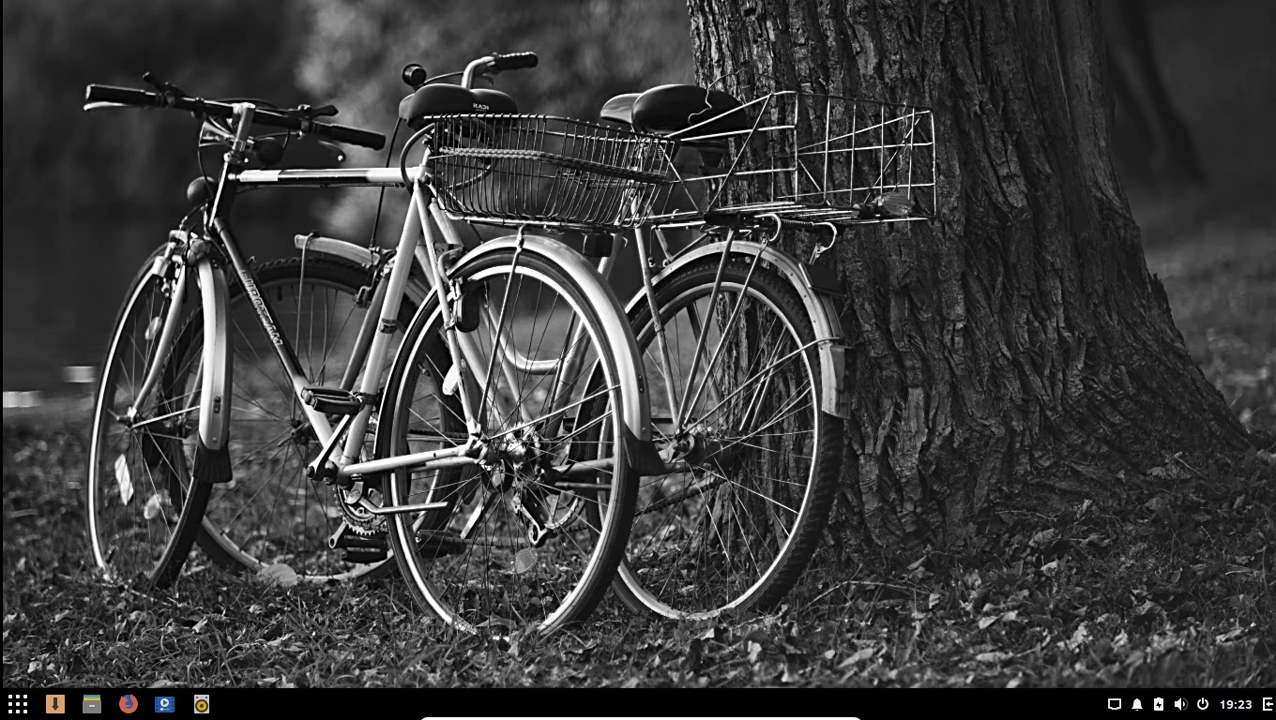
Check the Documents, Downloads, Music, Pictures and Videos folders in the file manager and close it
click(92, 703)
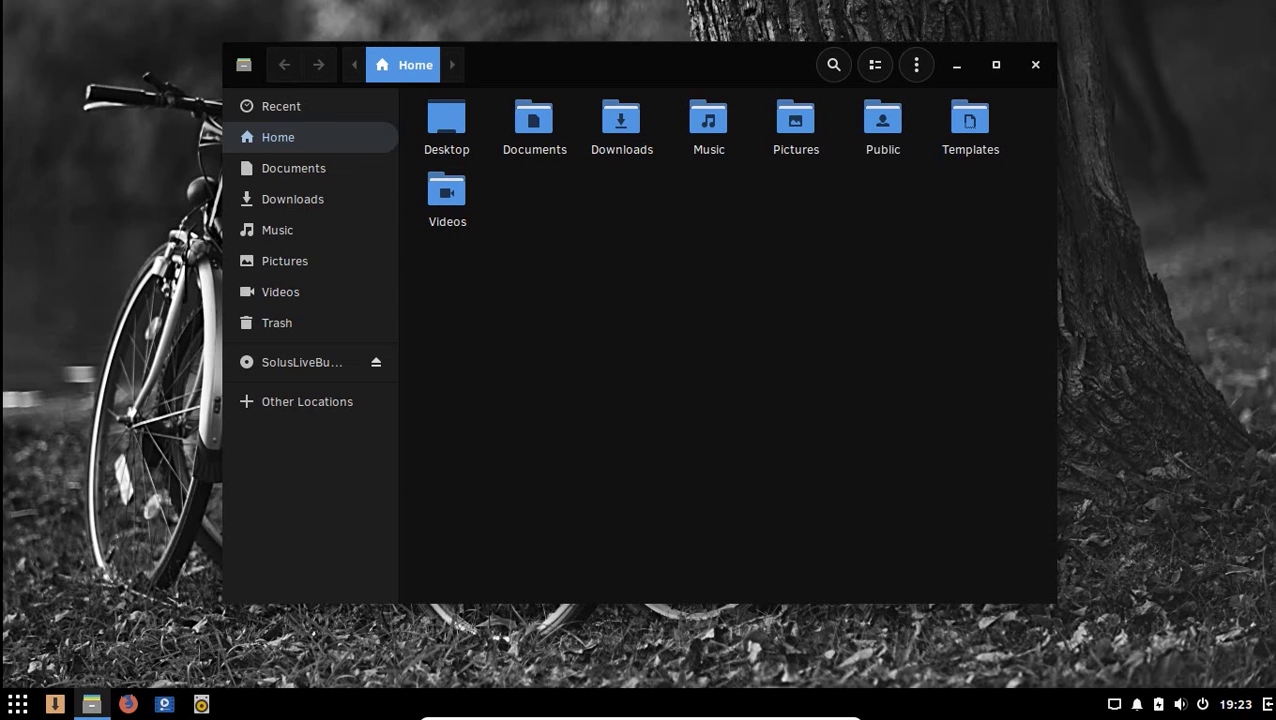
click(294, 171)
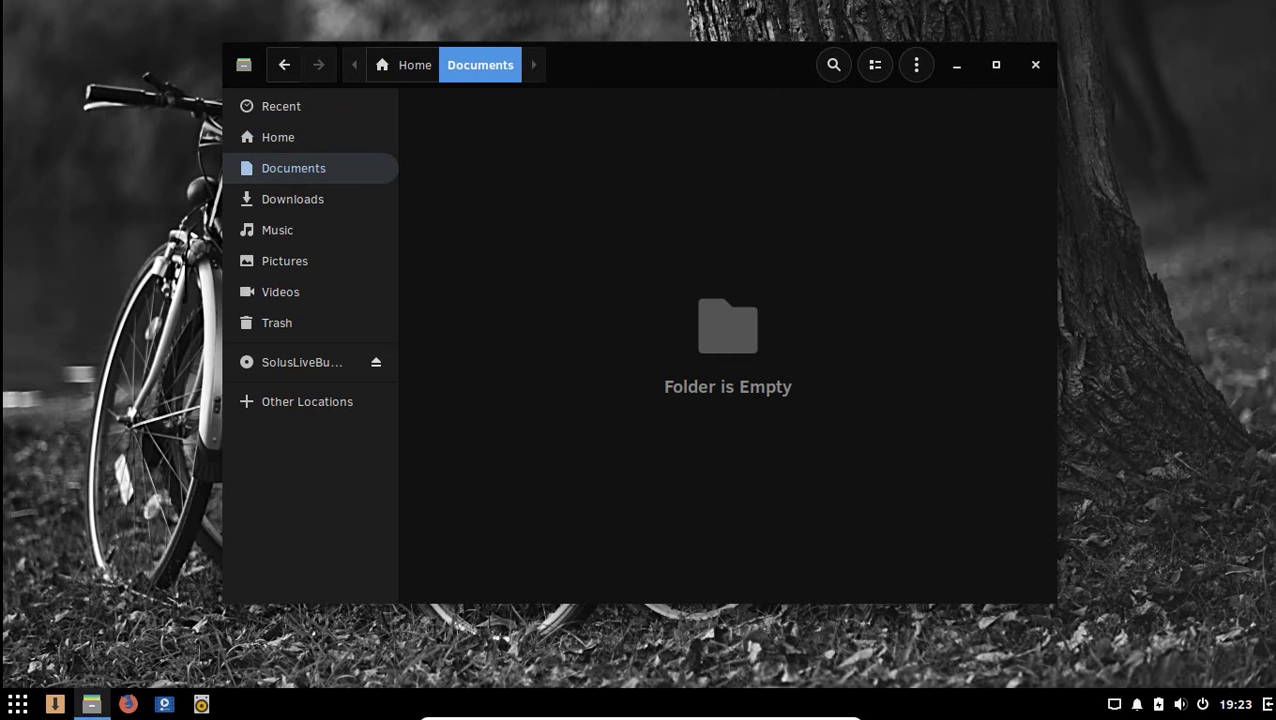
click(313, 210)
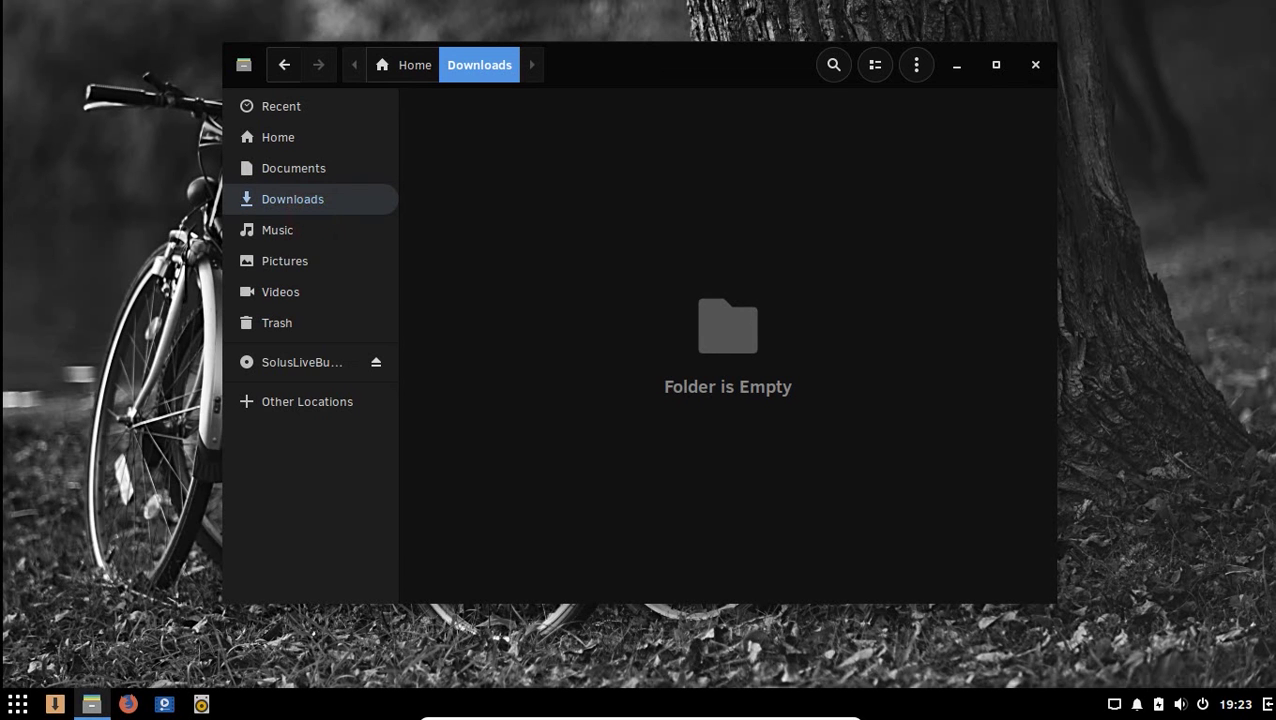
click(292, 234)
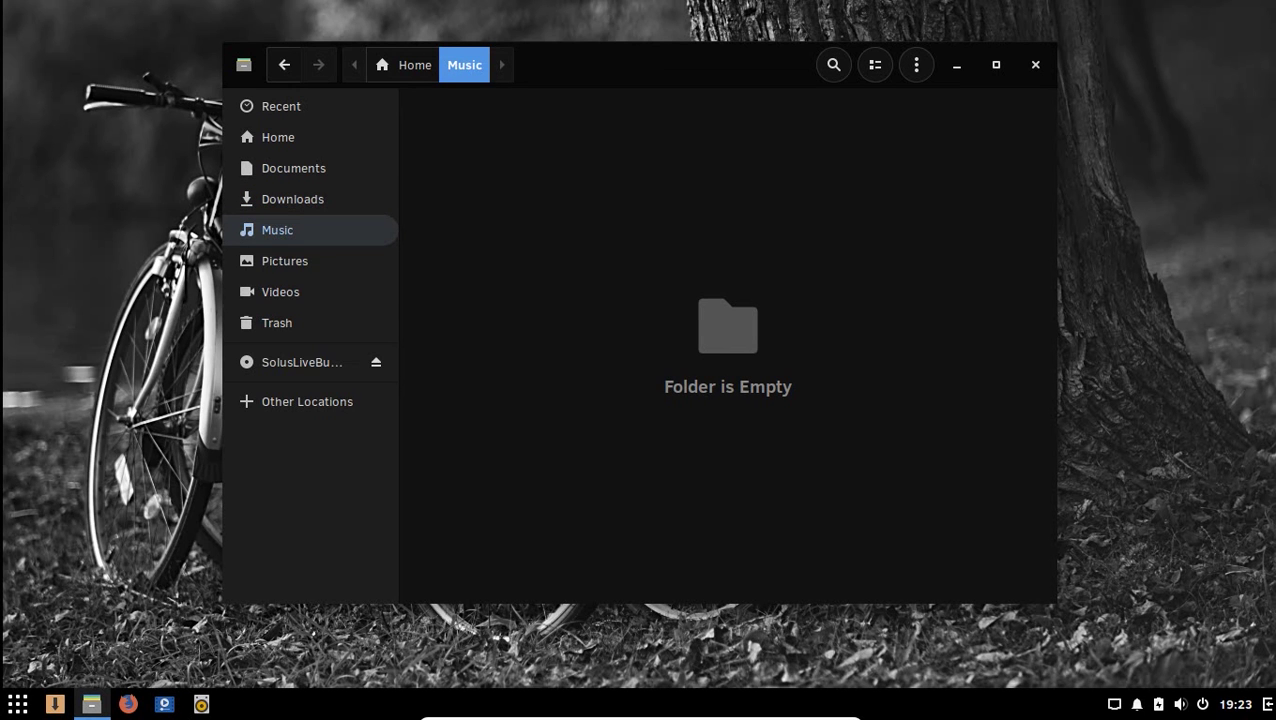
click(330, 263)
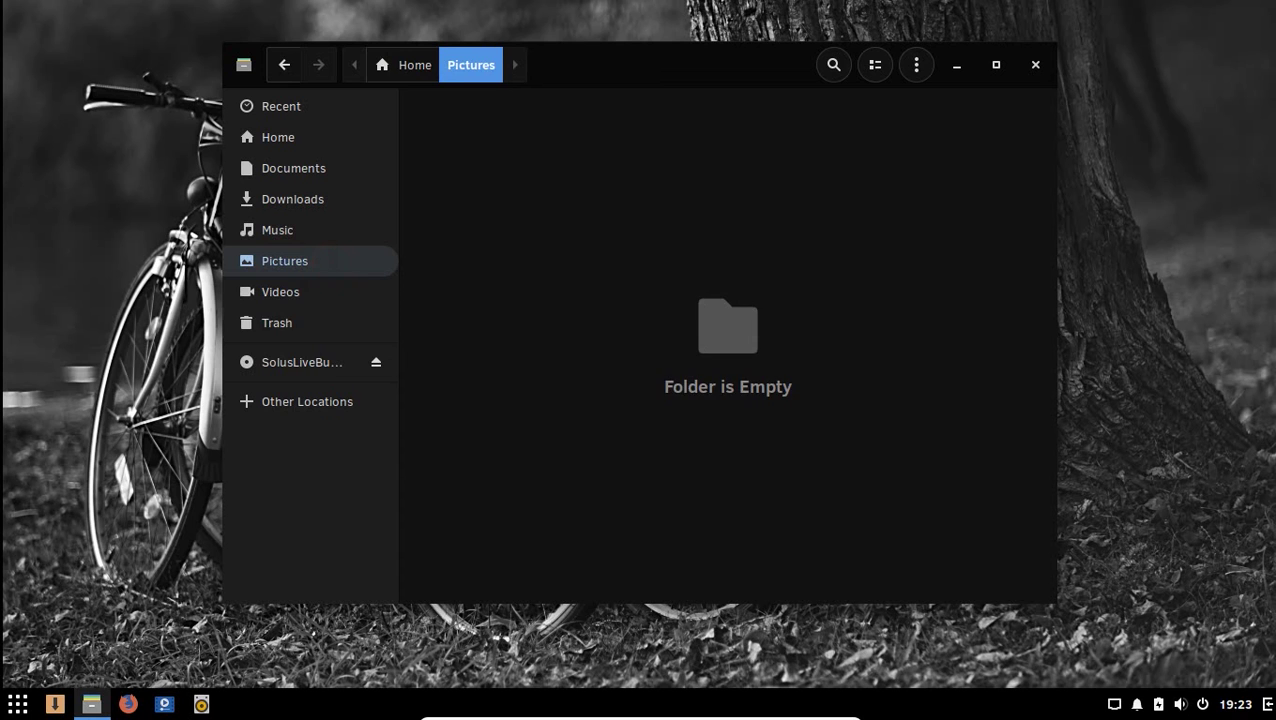
click(285, 289)
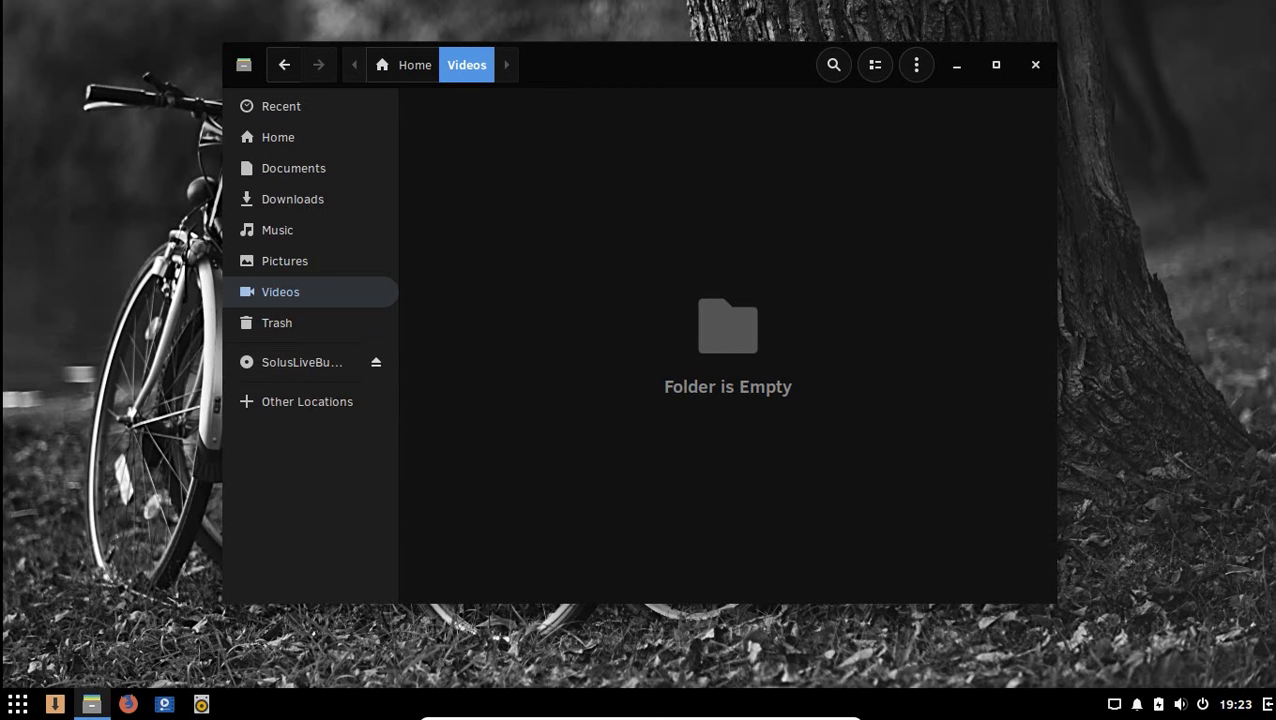
click(1035, 64)
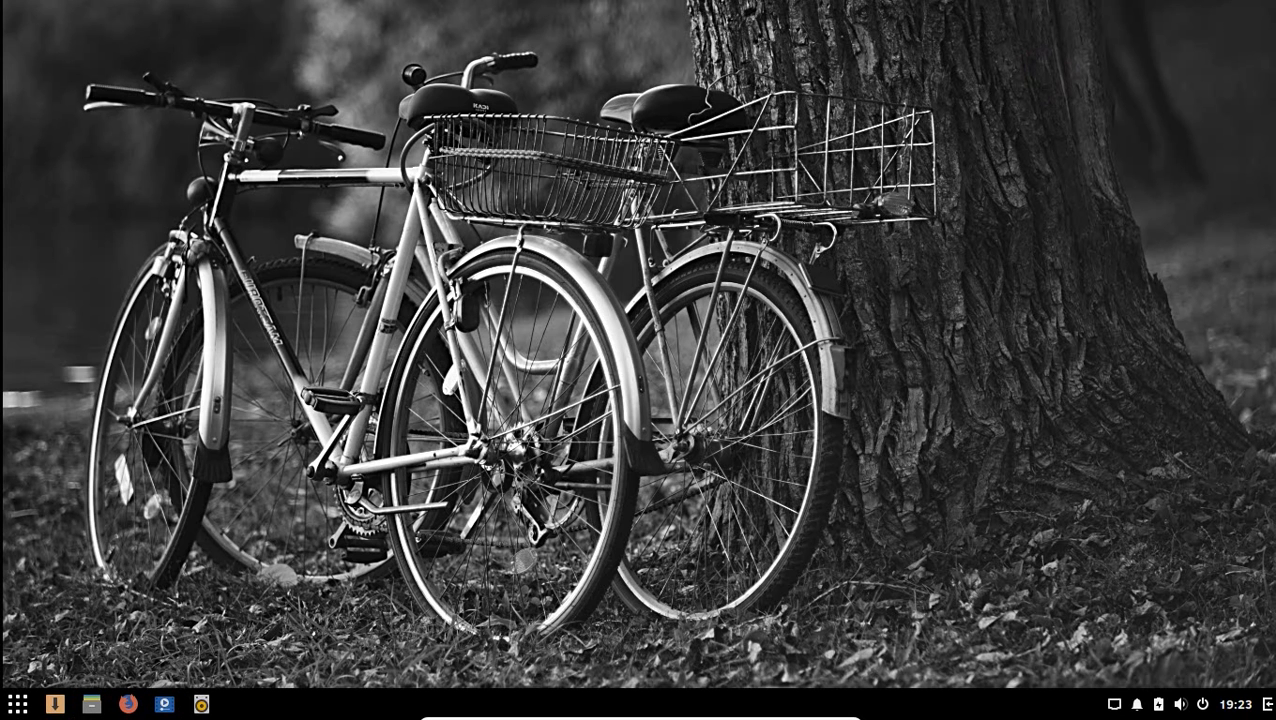
Switch to Firefox, close the Firefox Privacy Notice tab and search the web for "google"
click(17, 704)
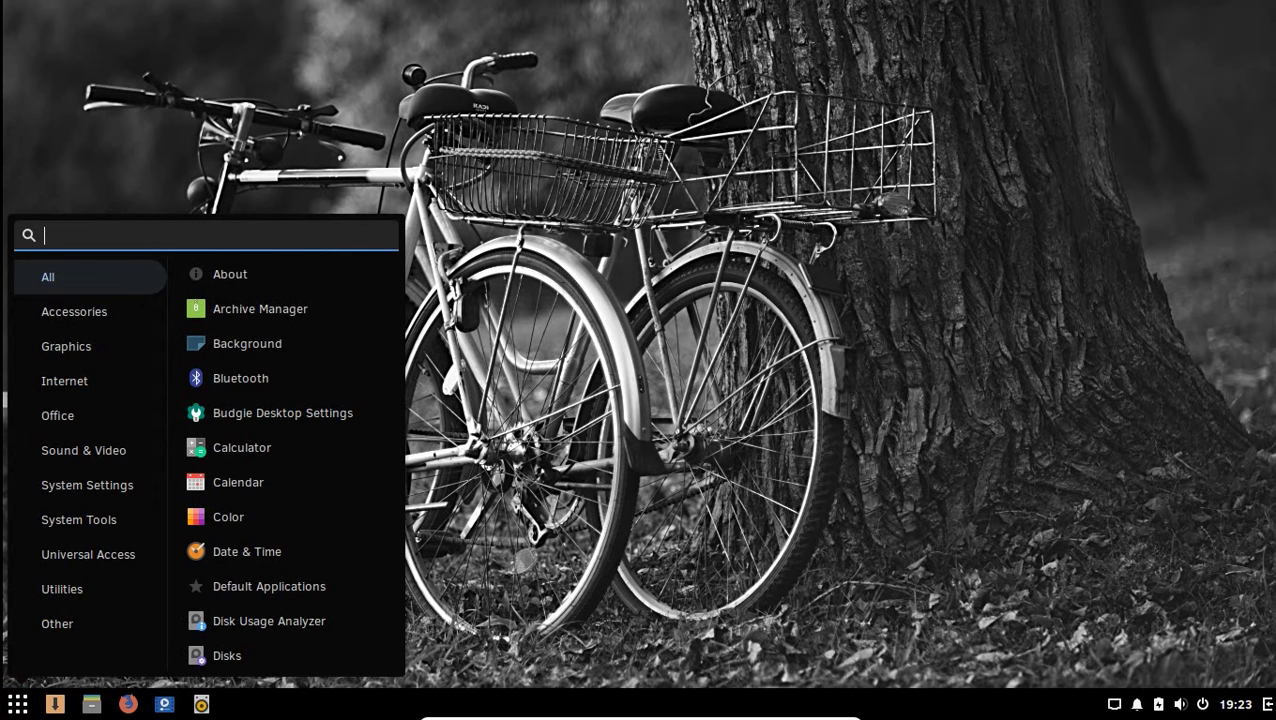
click(128, 704)
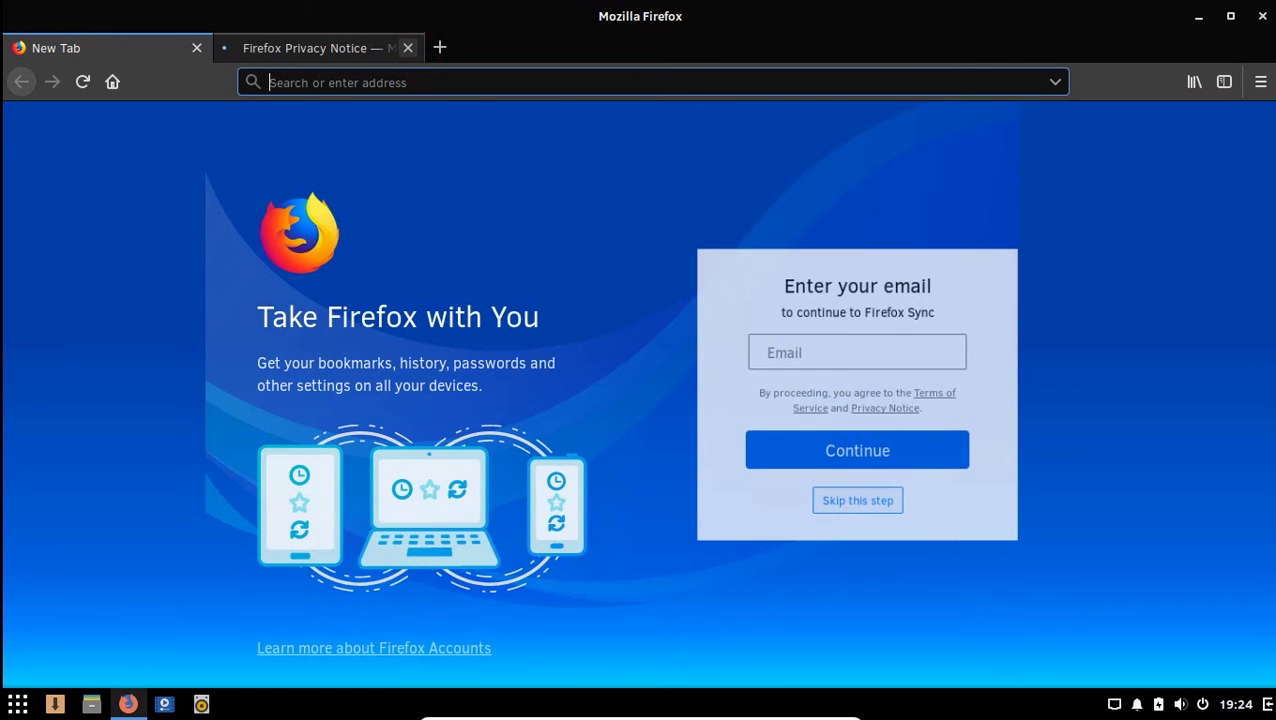
click(408, 48)
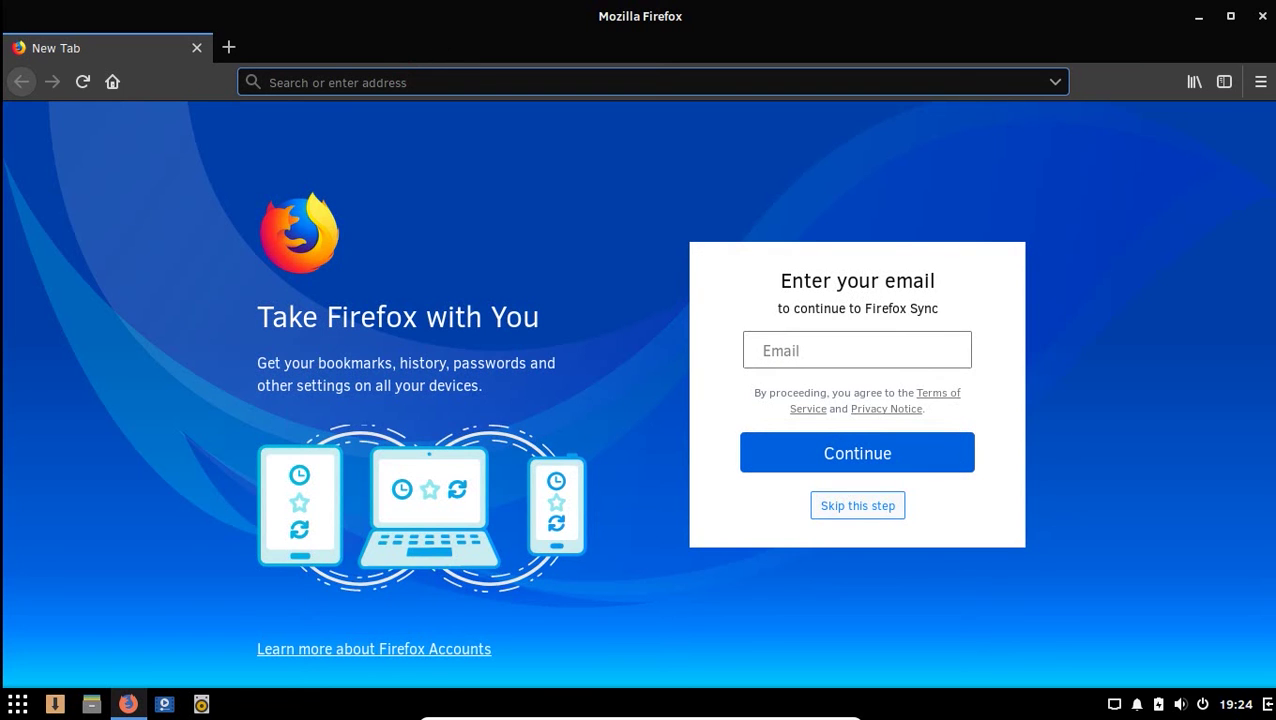
click(400, 85)
text(go)
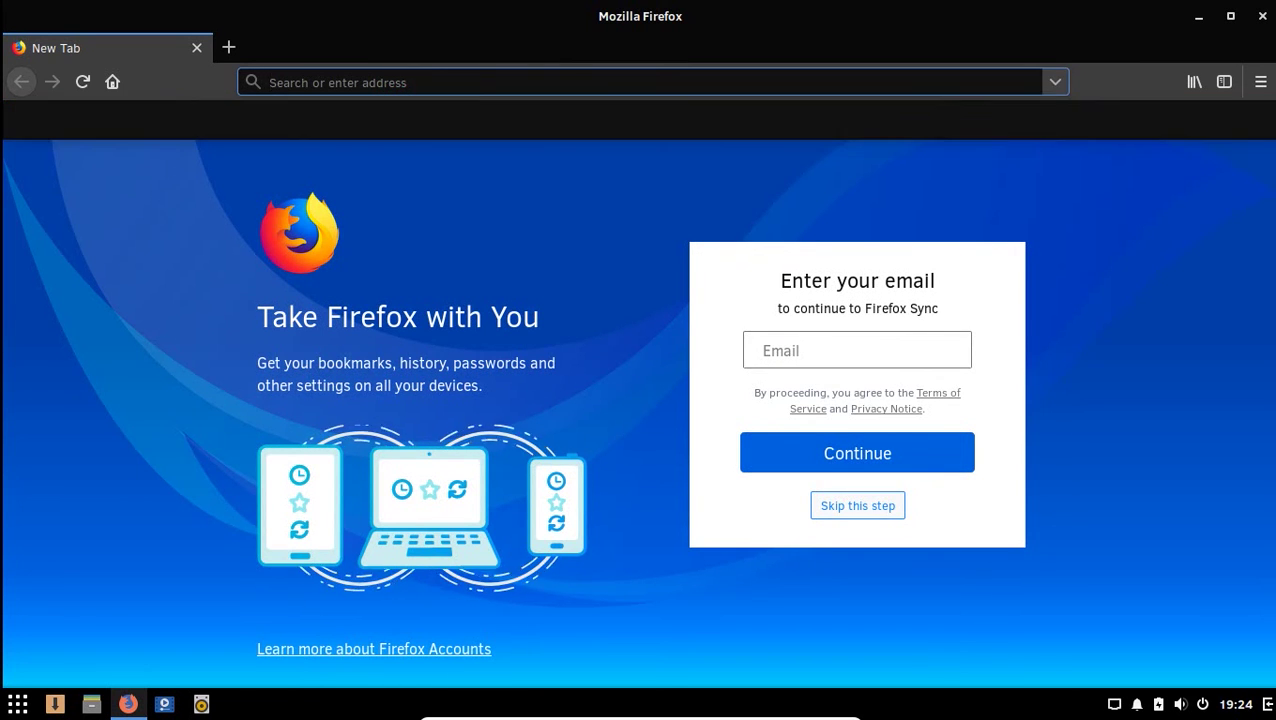
text(ogle)
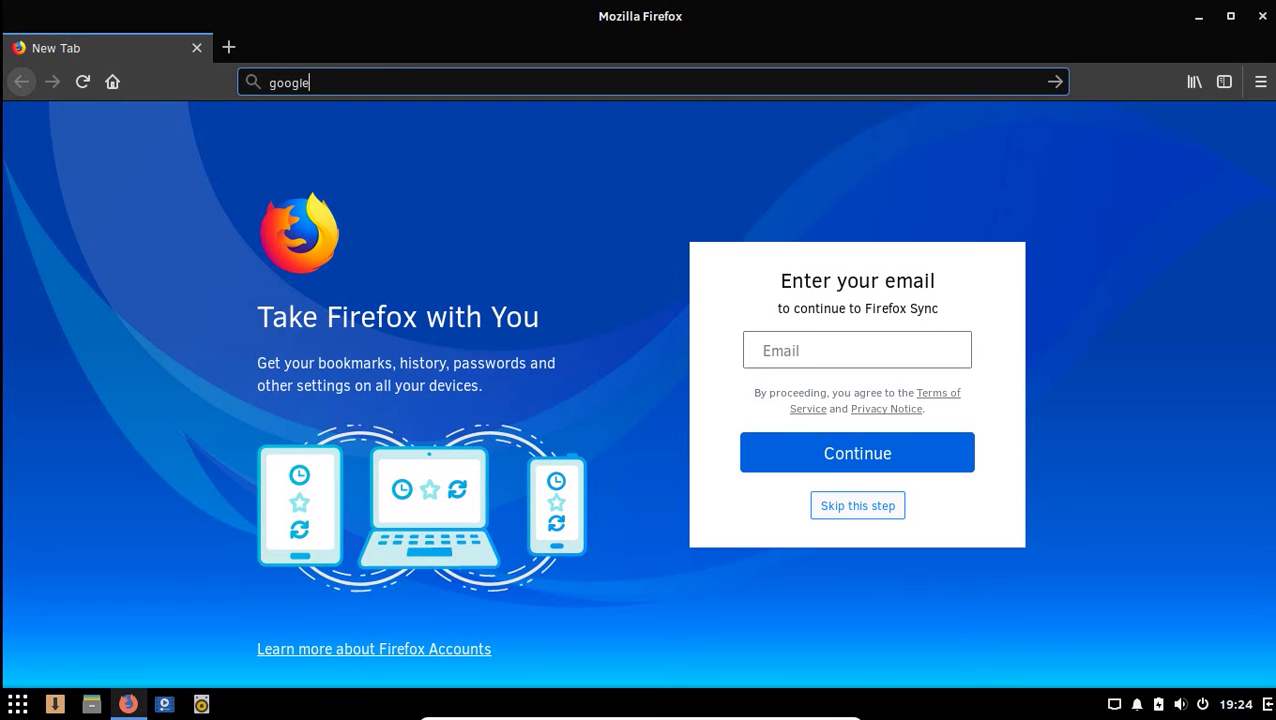
key(Return)
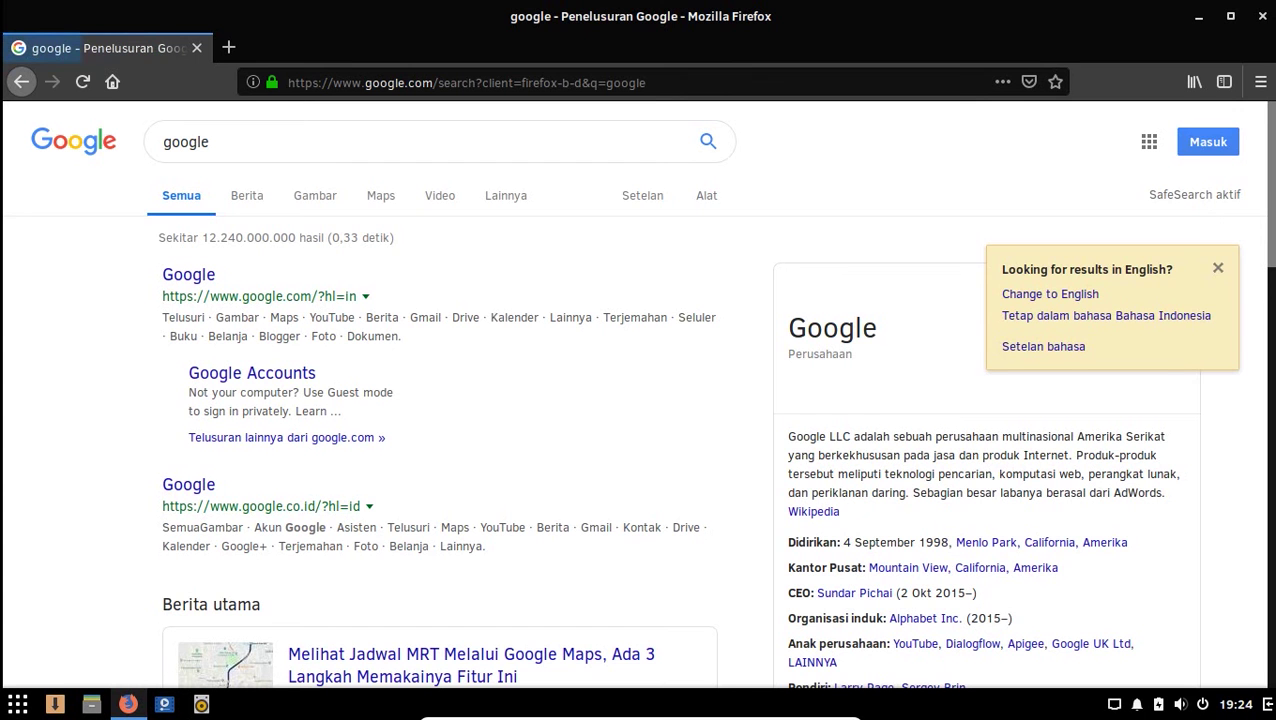
Skim the Google search results page and close the browser
scroll(649, 394, down, 2)
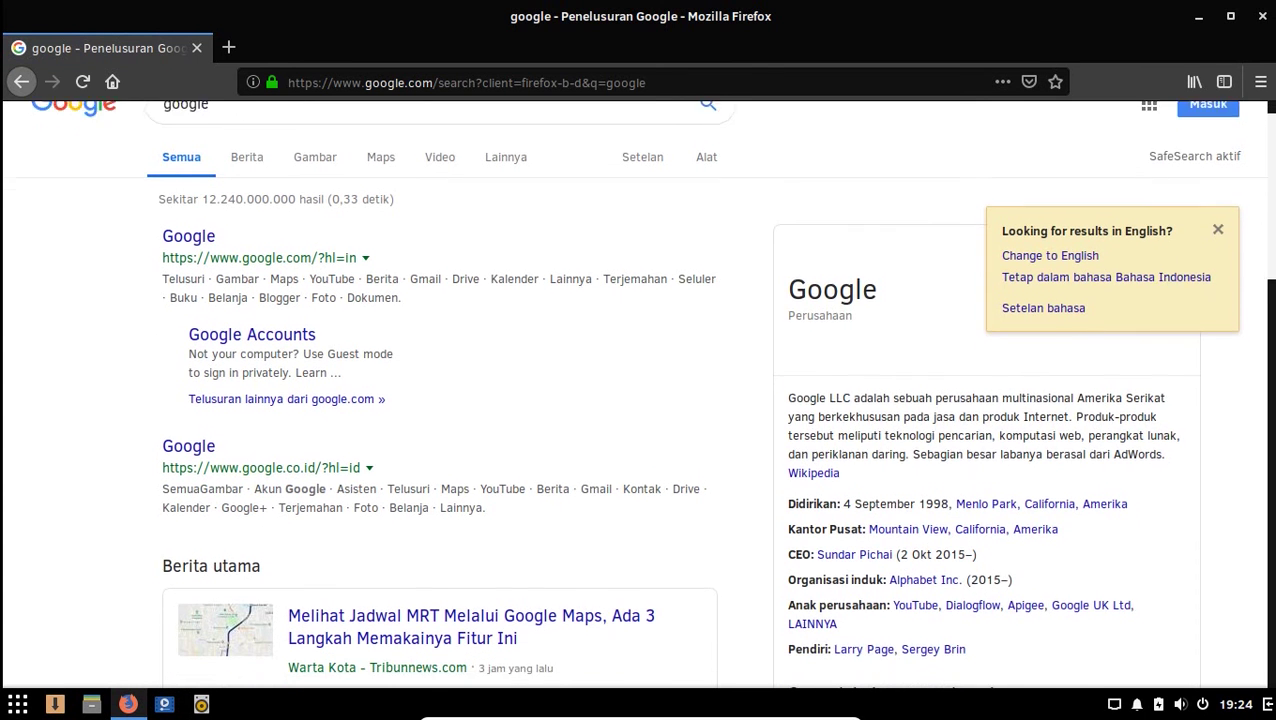
scroll(649, 394, down, 3)
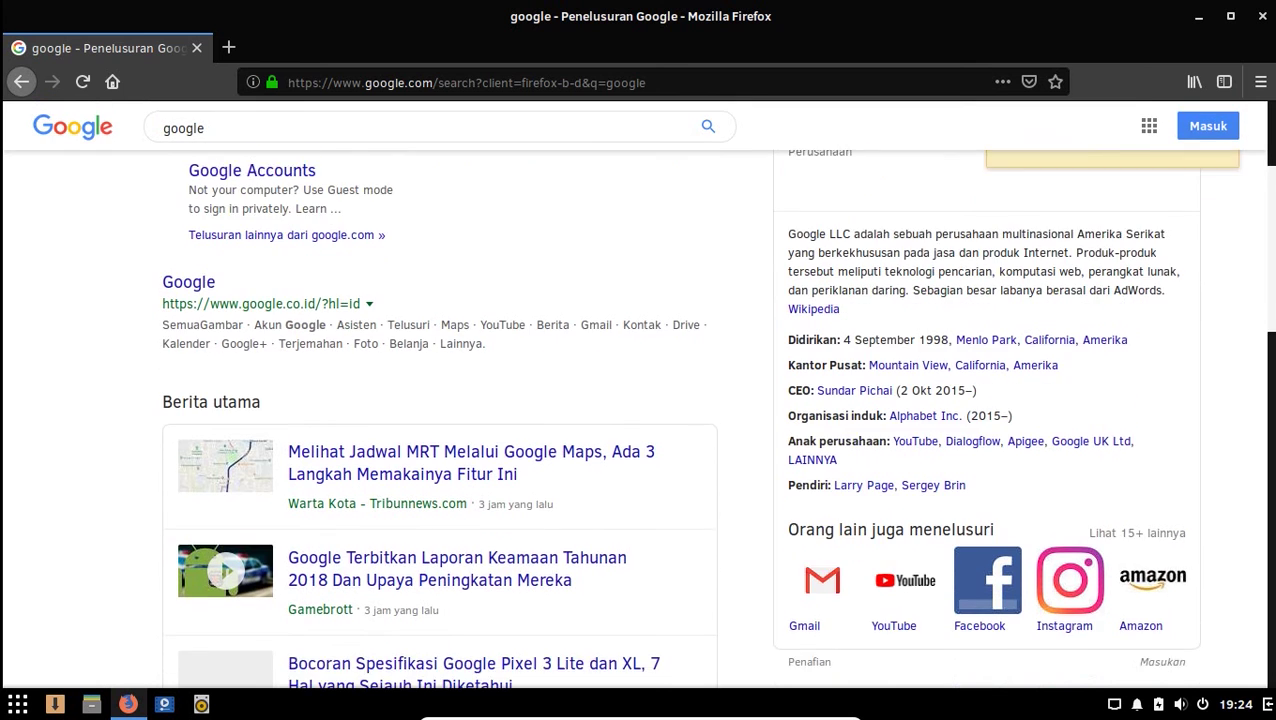
scroll(649, 394, down, 3)
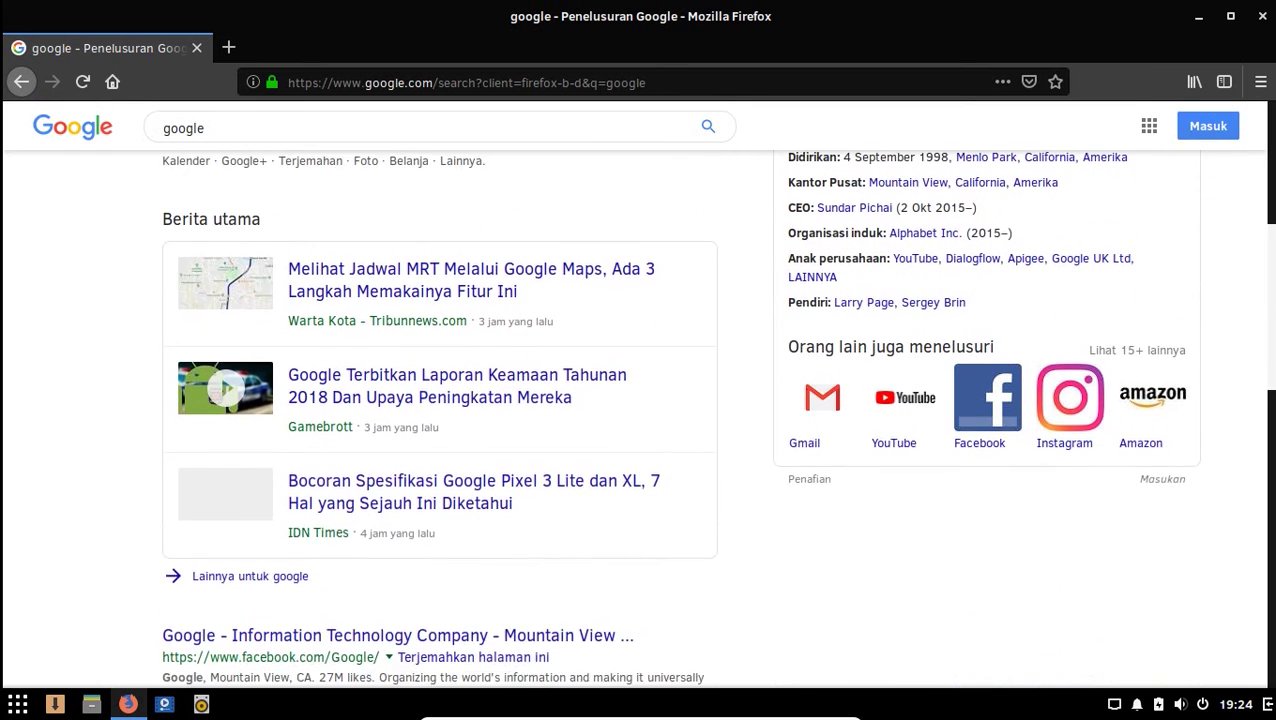
scroll(649, 394, up, 6)
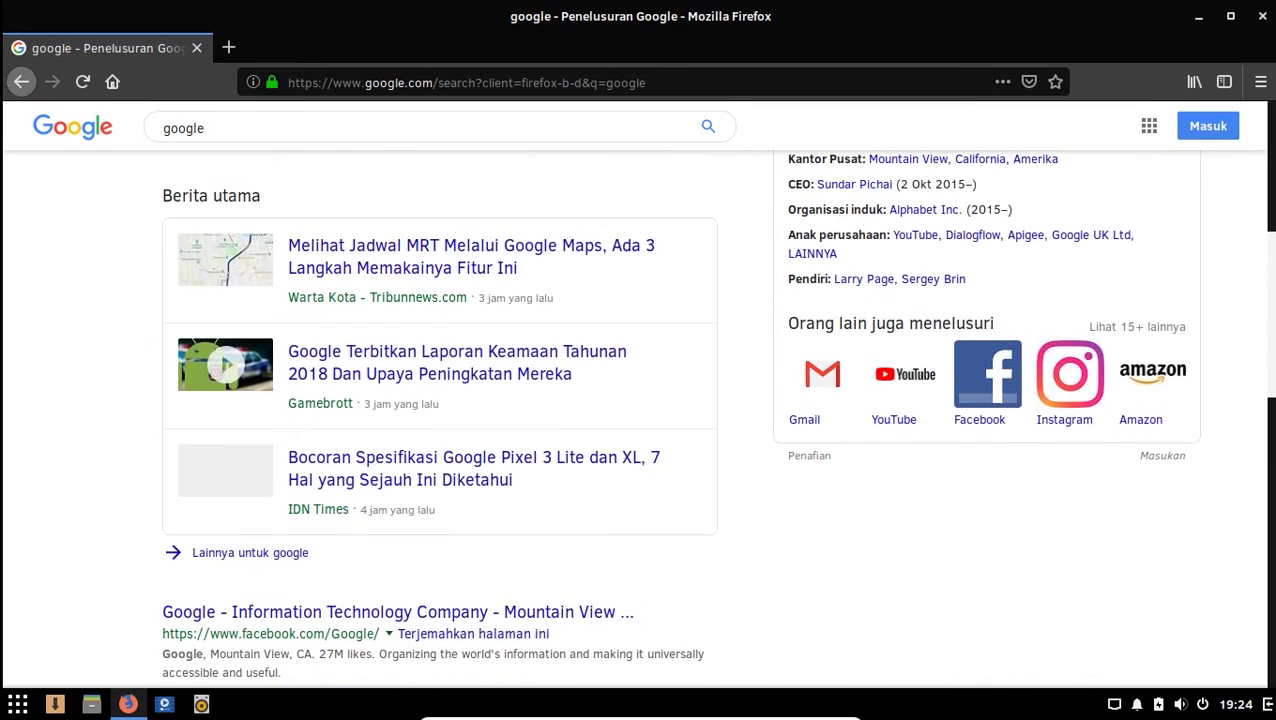
scroll(649, 394, up, 2)
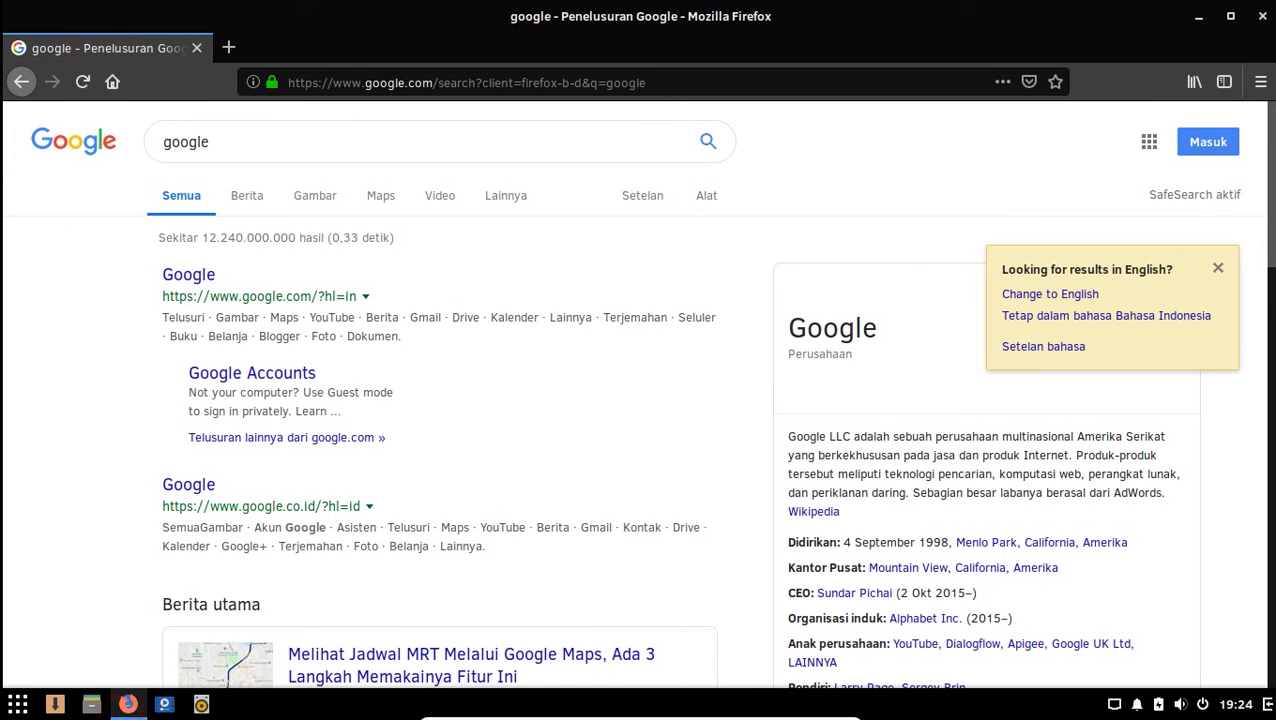
key(alt+F4)
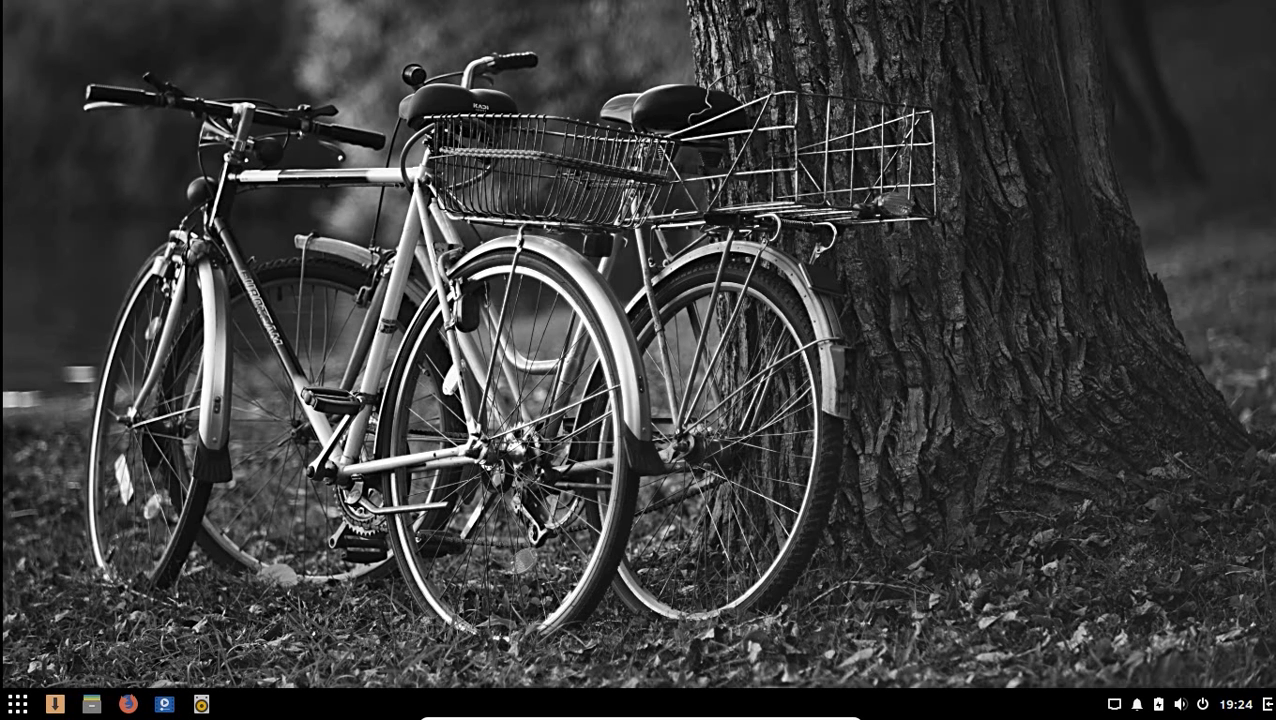
Open Settings from the desktop to view the About details and close the window
right_click(407, 184)
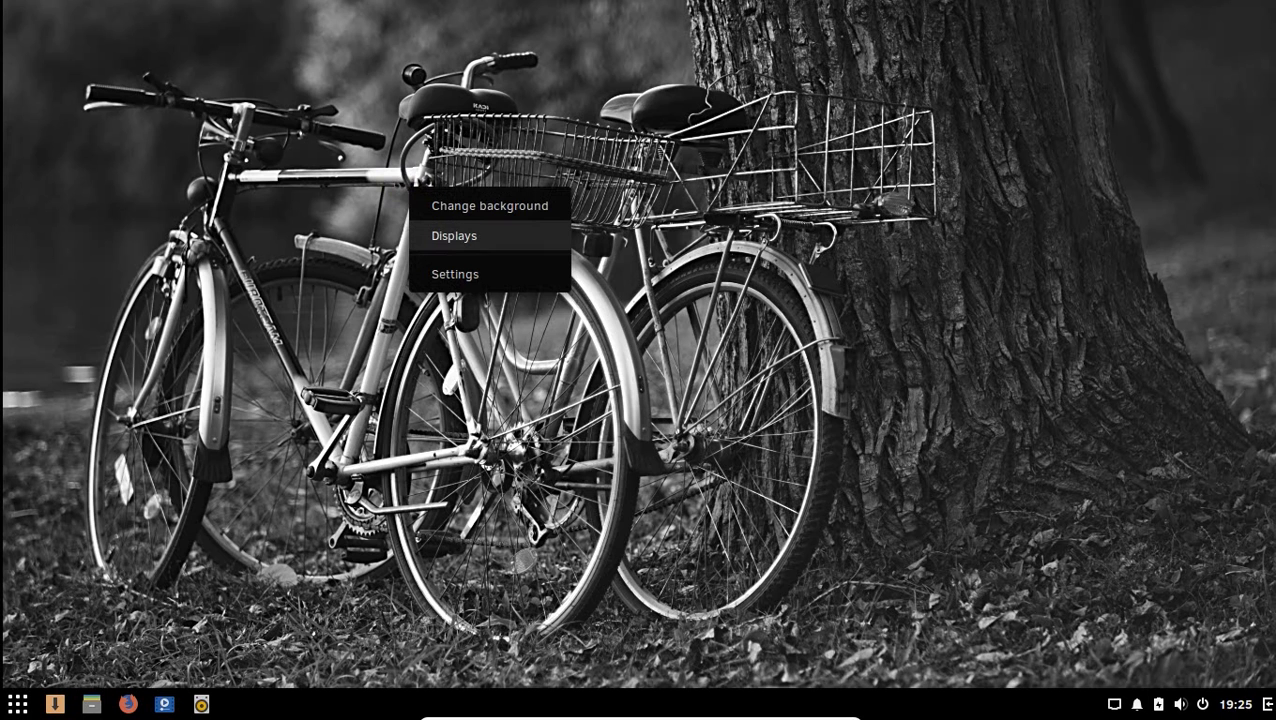
click(455, 274)
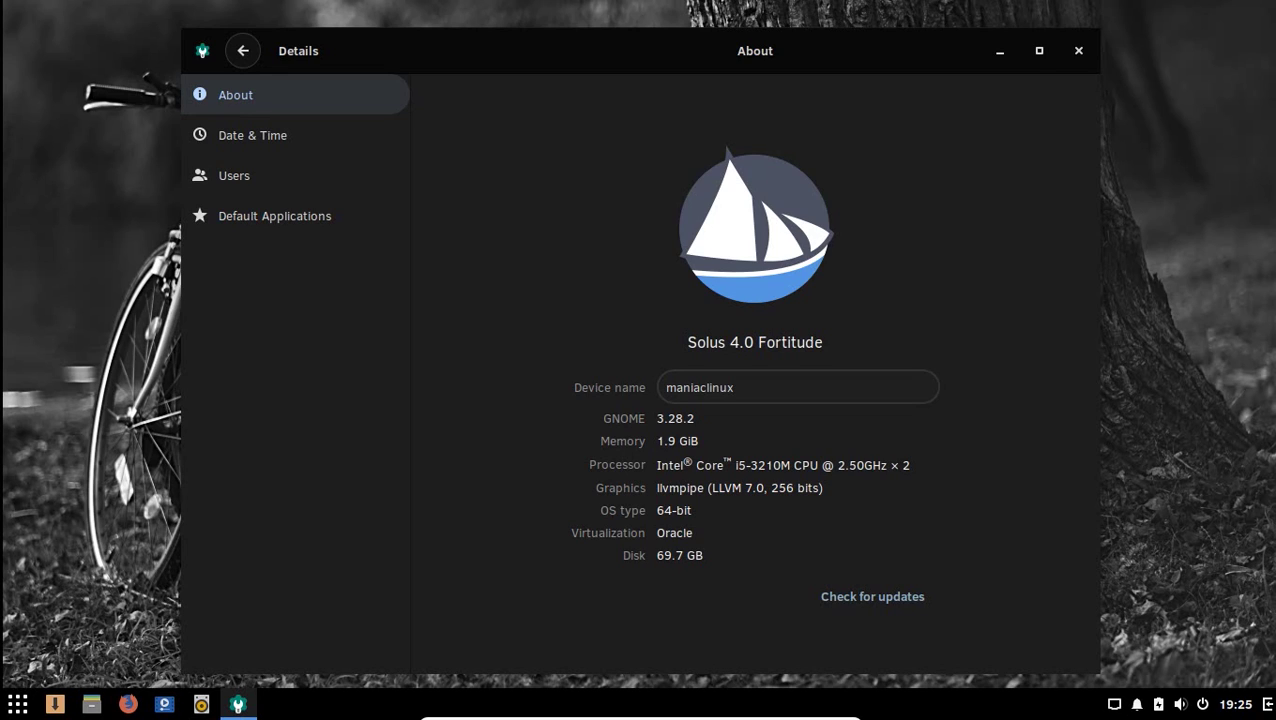
click(1078, 50)
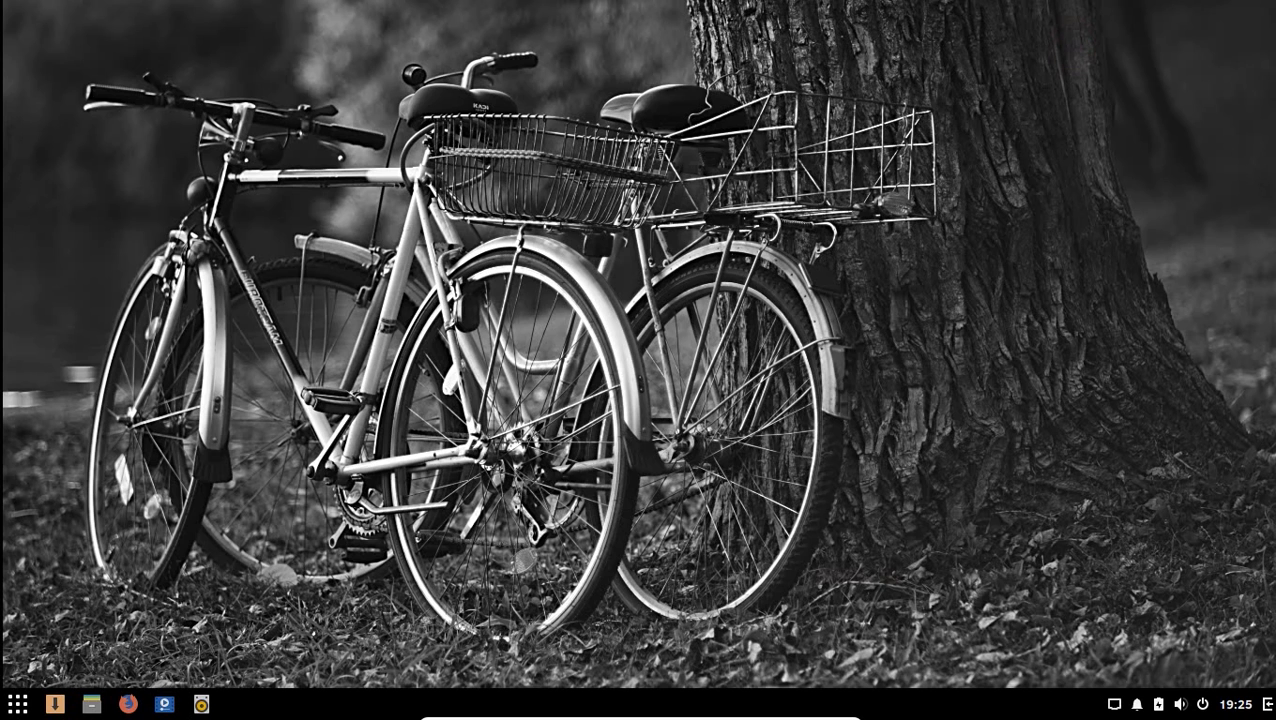
Browse the list of all installed applications, open Calendar to view its month view and close it
click(17, 704)
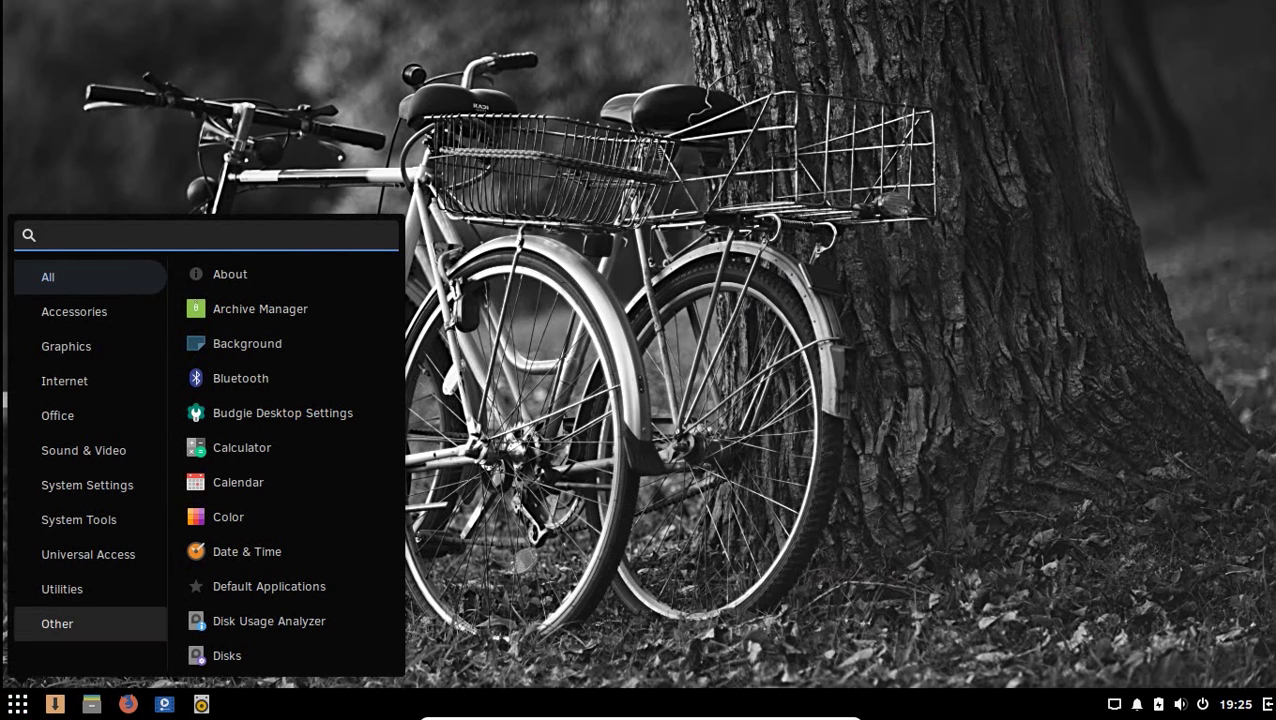
key(Up)
key(Up)
key(Up)
key(Up)
key(Up)
key(Up)
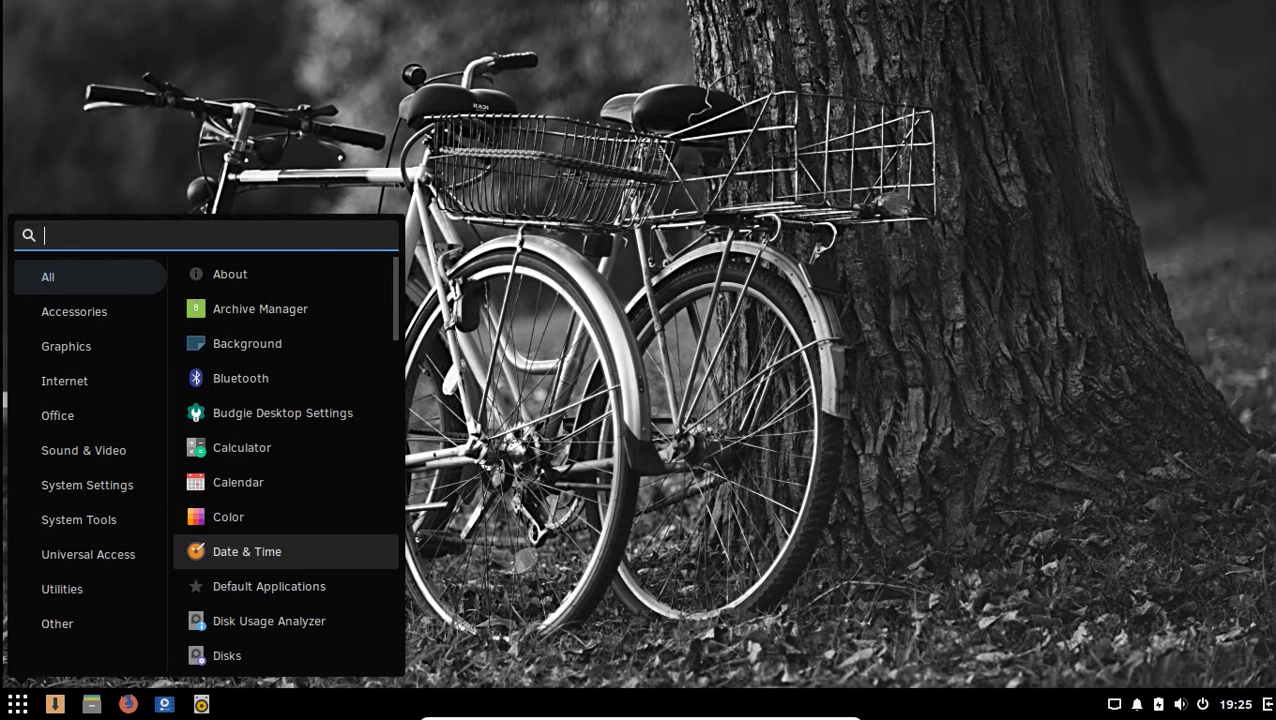
key(Up)
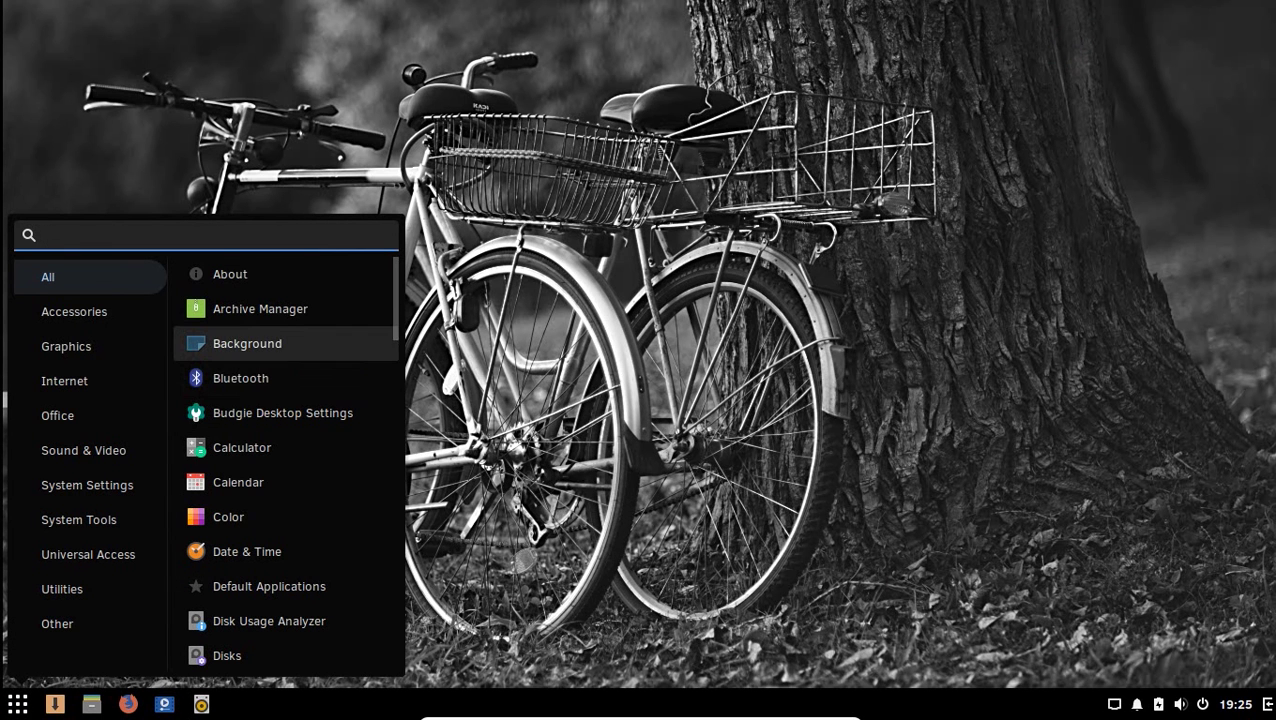
key(Up)
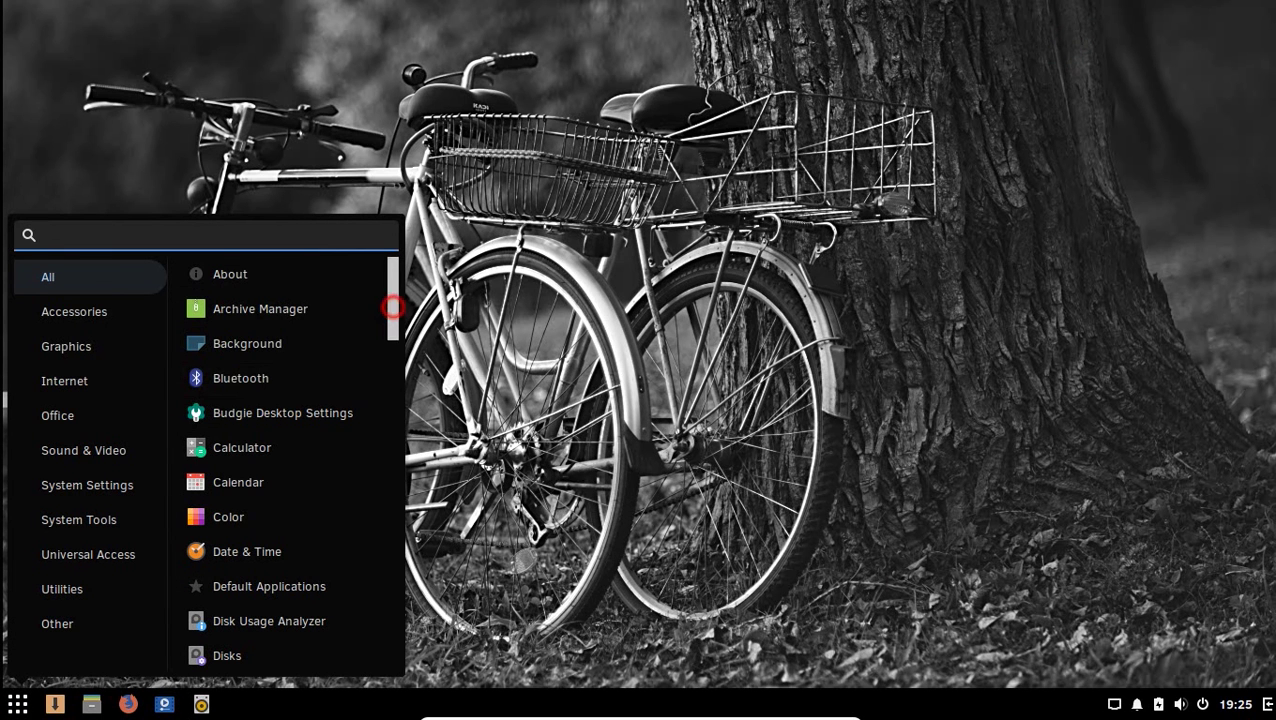
scroll(392, 309, down, 2)
scroll(392, 309, down, 2)
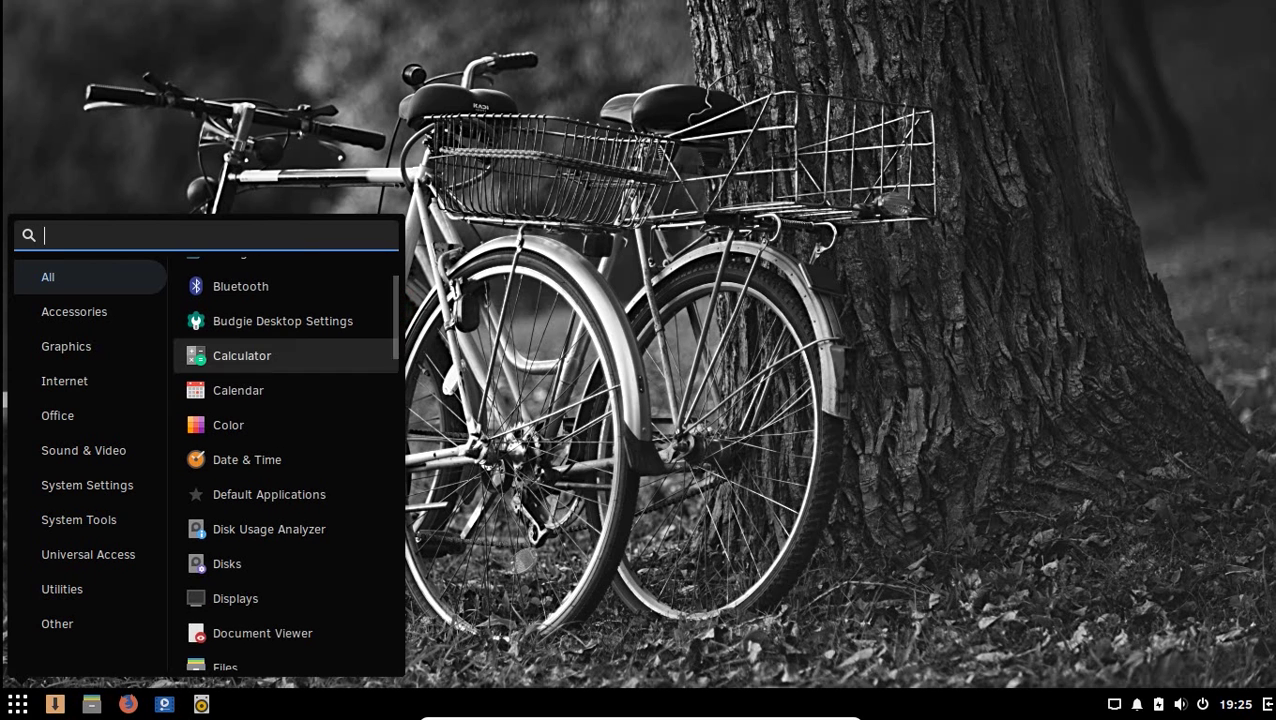
click(276, 390)
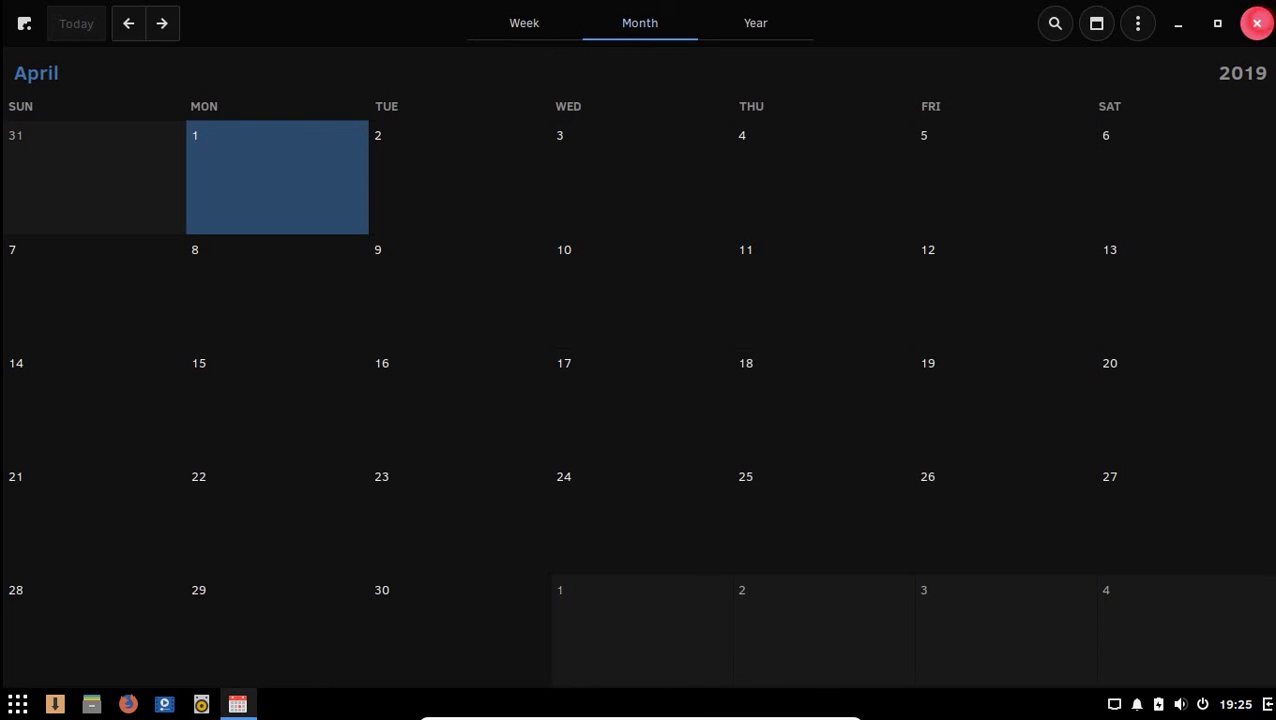
click(1257, 23)
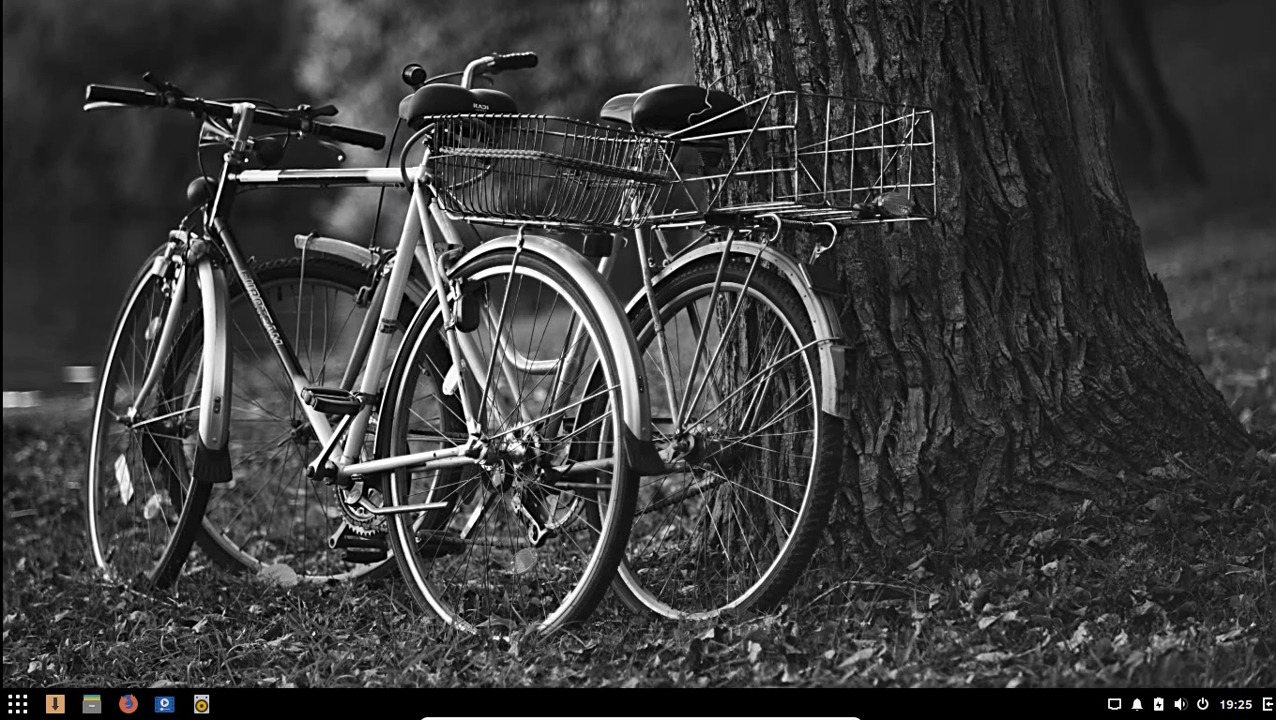
Set the panel clock to show the date and seconds
click(1235, 704)
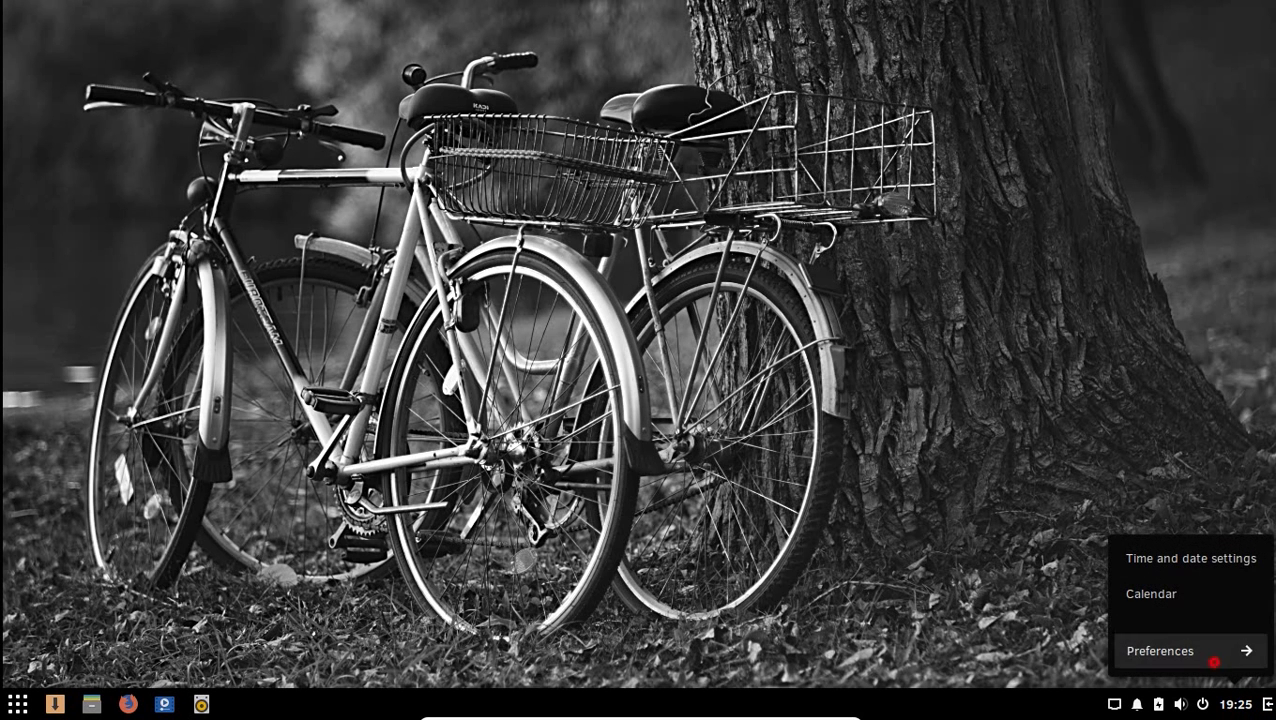
click(1210, 651)
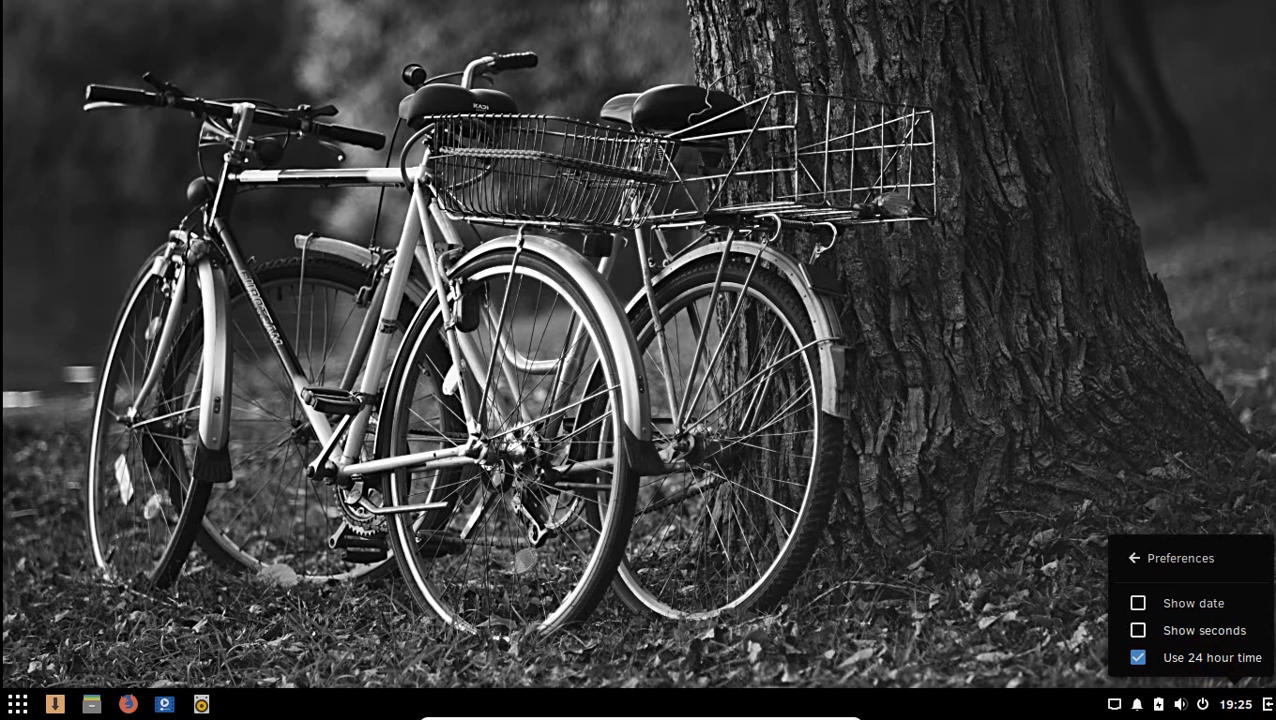
click(1160, 601)
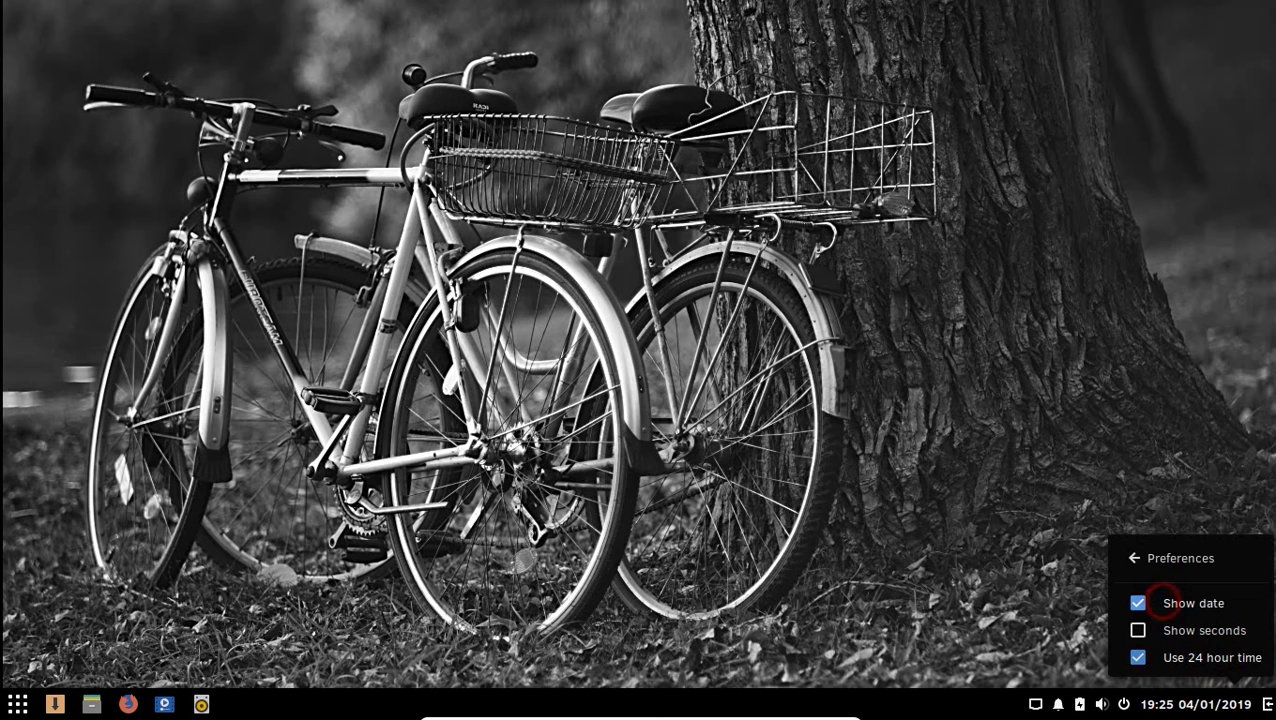
click(1160, 629)
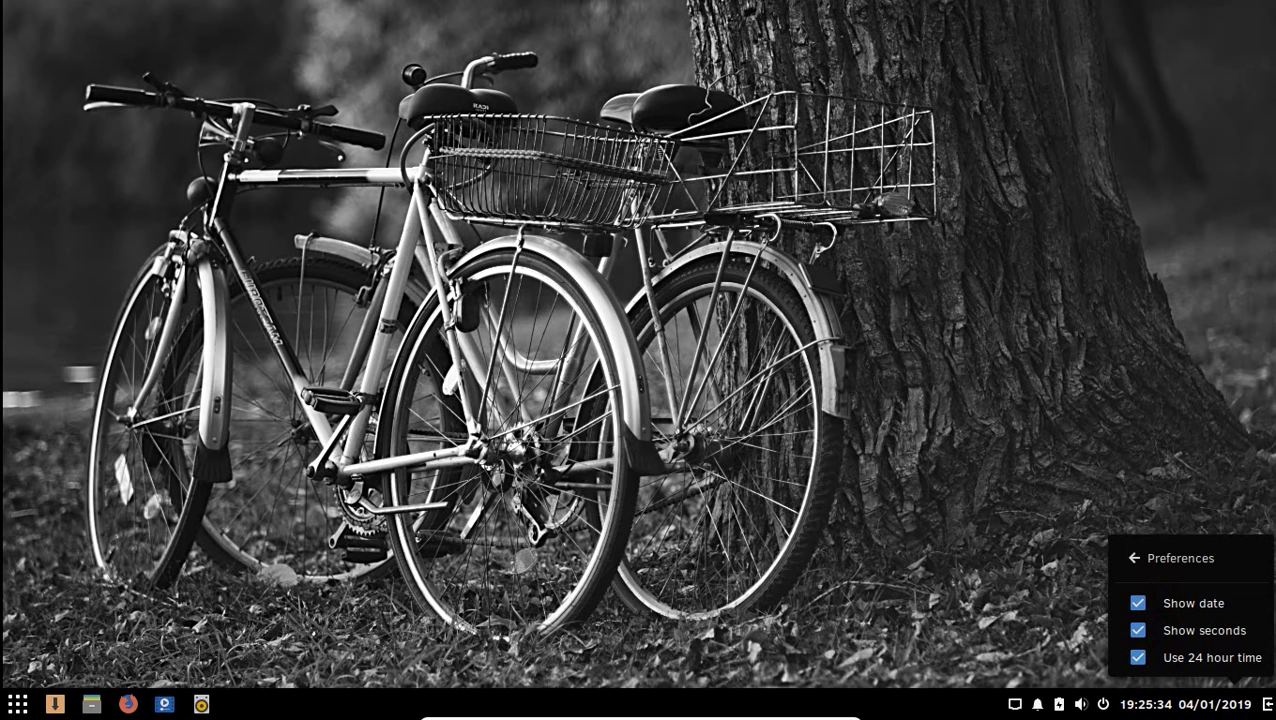
click(1136, 558)
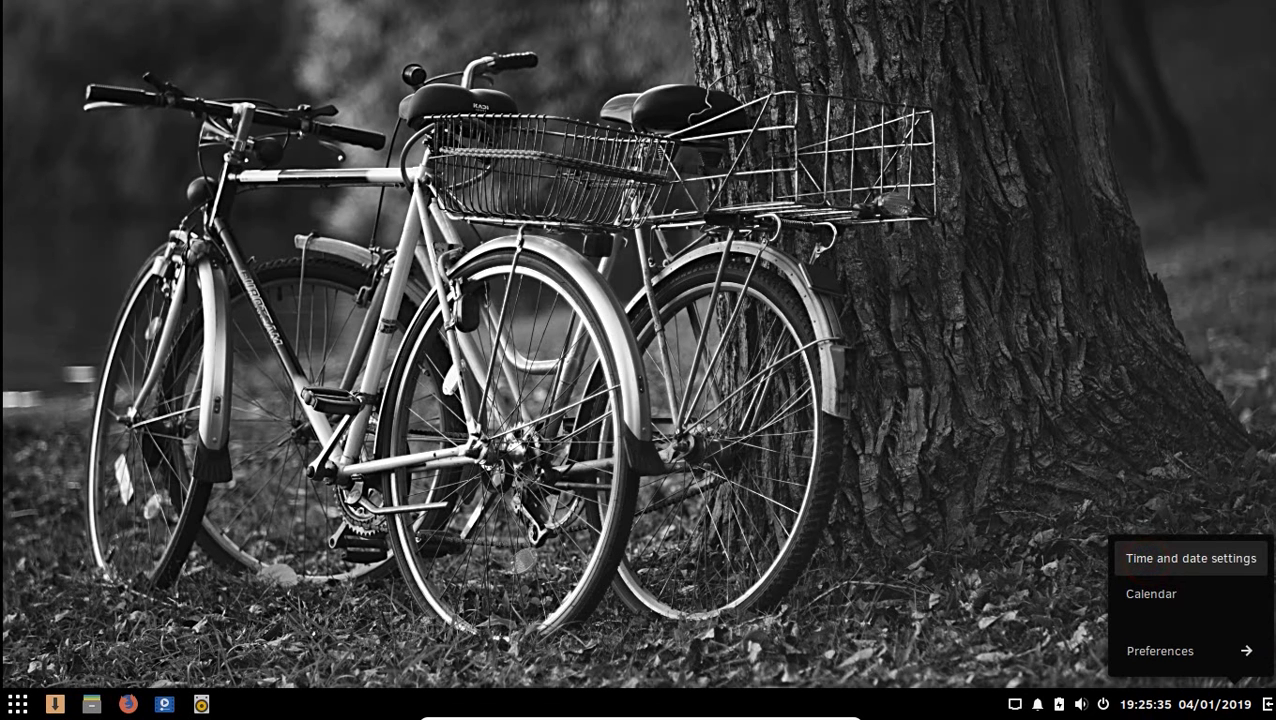
click(1022, 582)
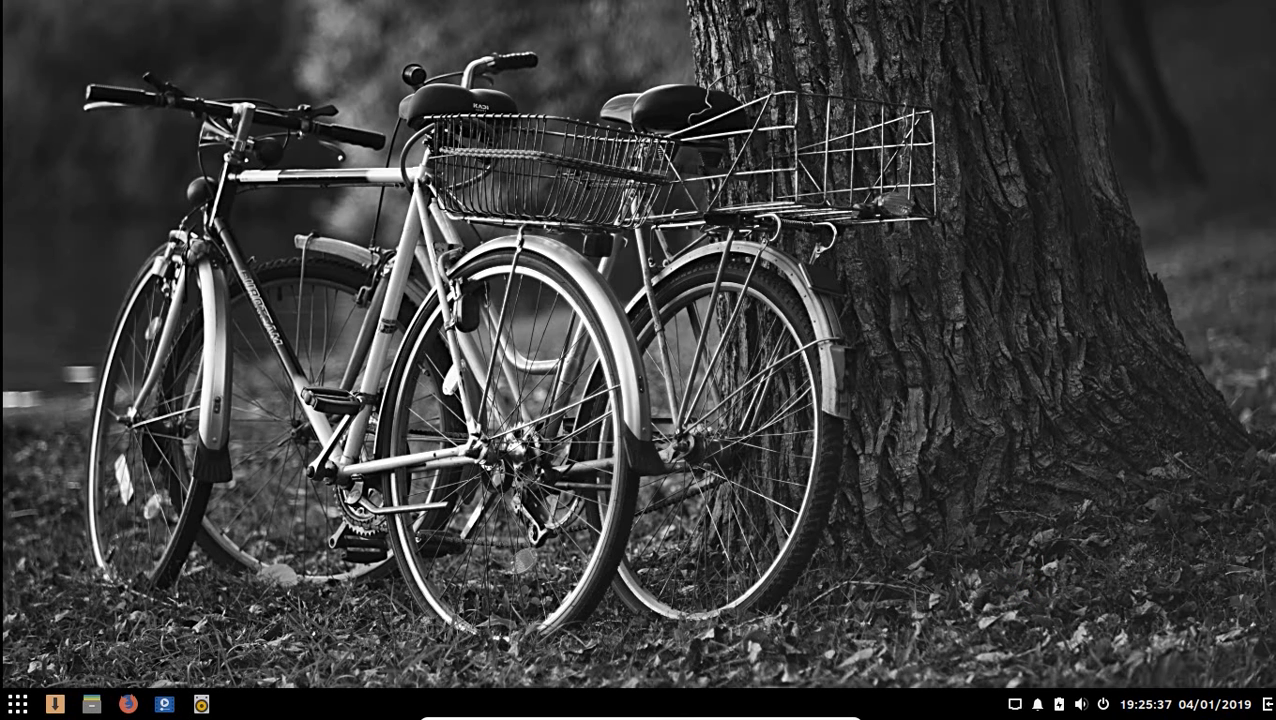
Raise the sound volume and turn on the battery percentage display in the panel
click(1080, 704)
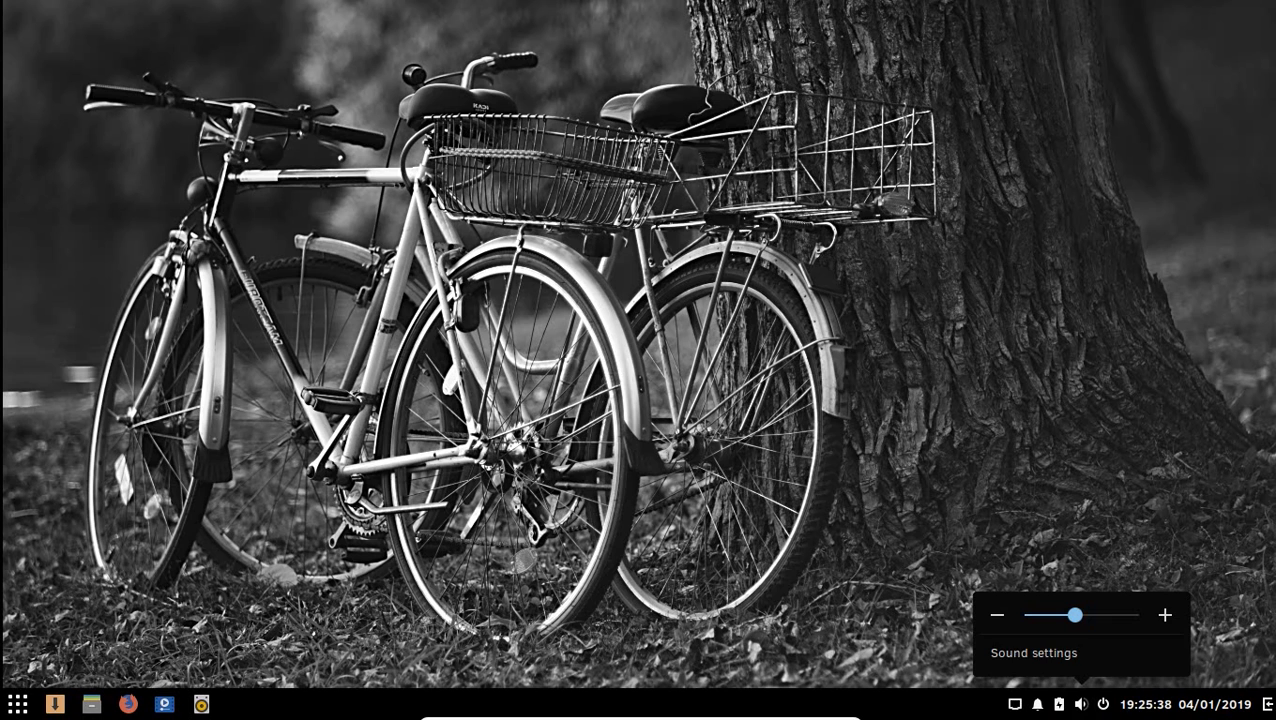
drag(1075, 615, 1123, 615)
click(1055, 711)
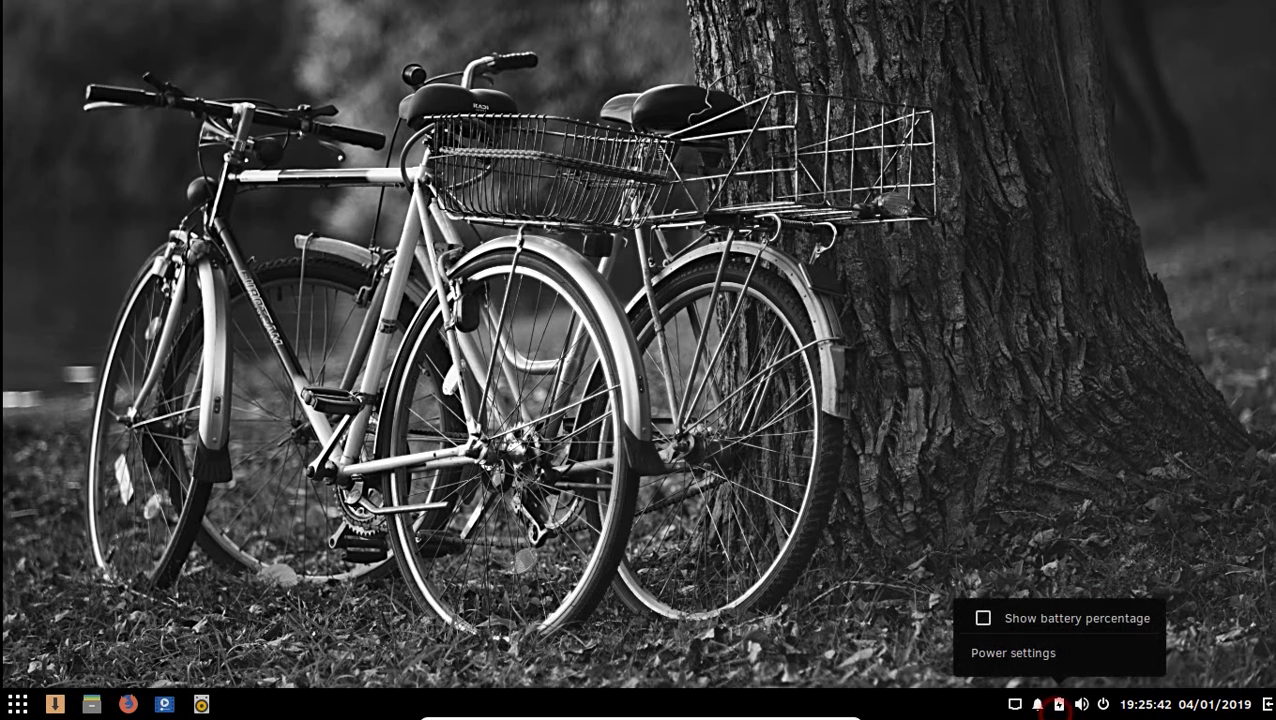
click(1035, 618)
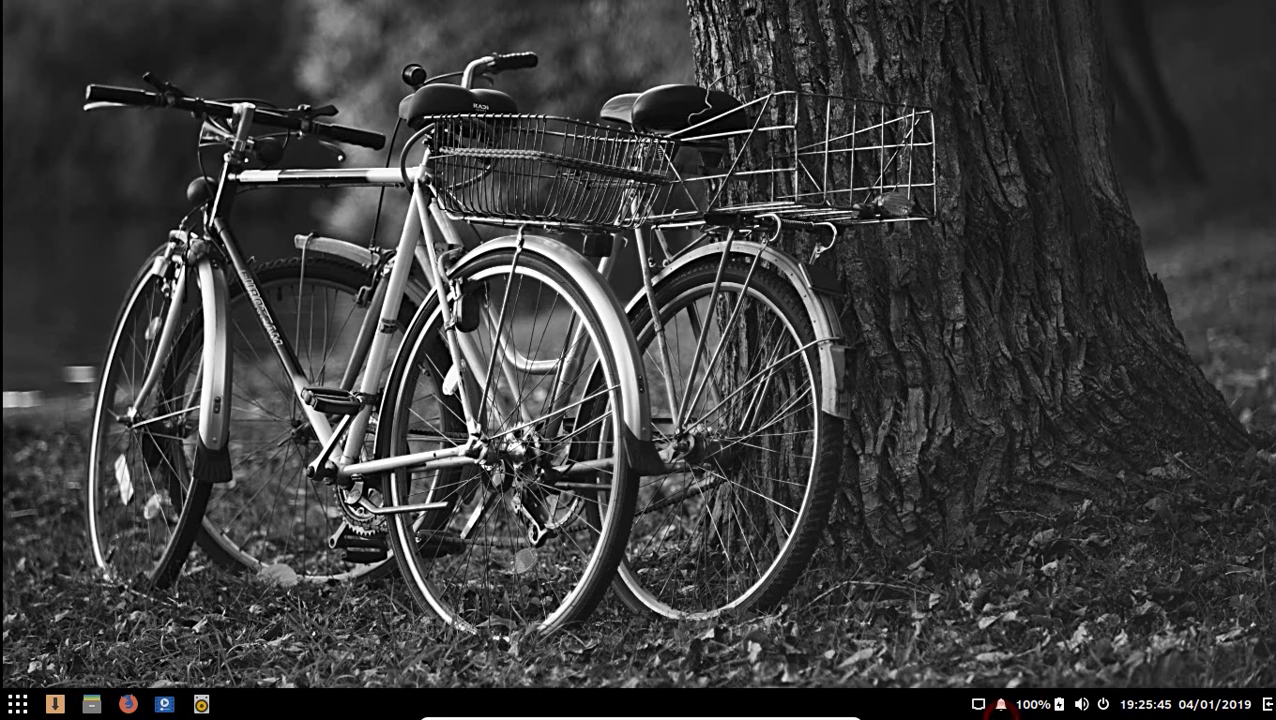
Look through the notifications and the calendar and sound applets in the desktop sidebar, and close it
click(1000, 705)
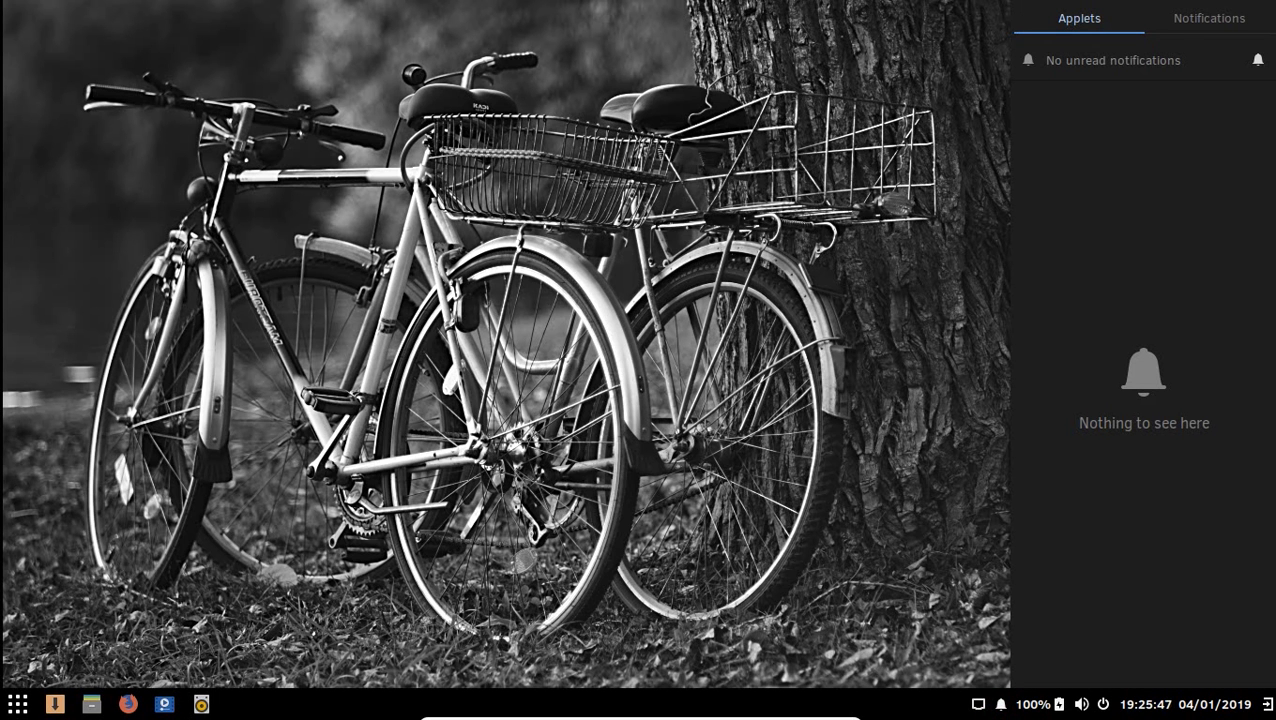
click(1209, 18)
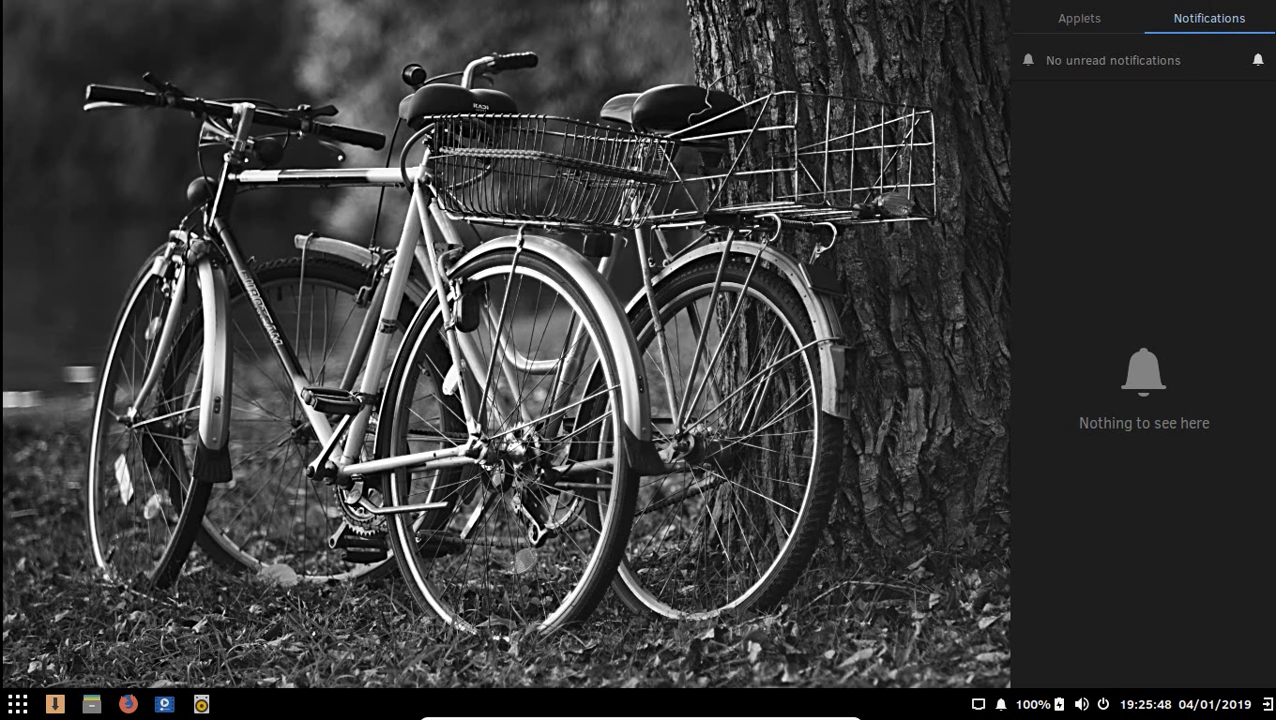
click(1082, 20)
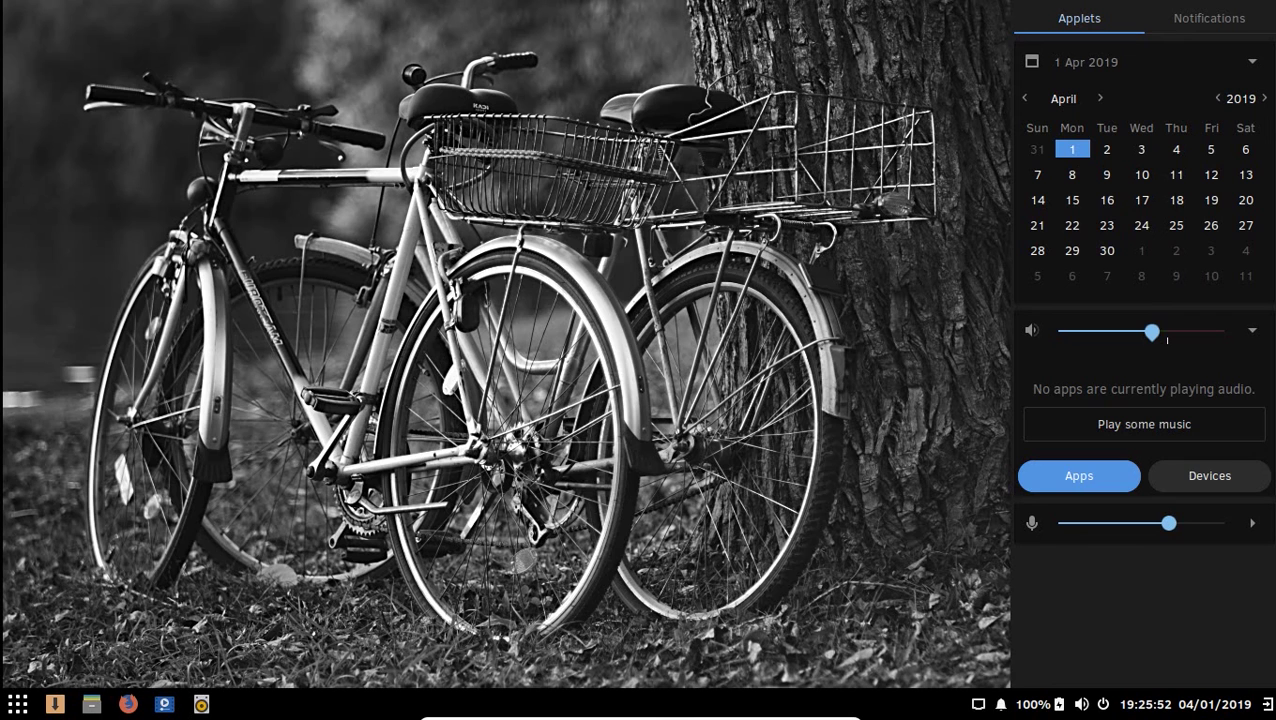
click(1097, 484)
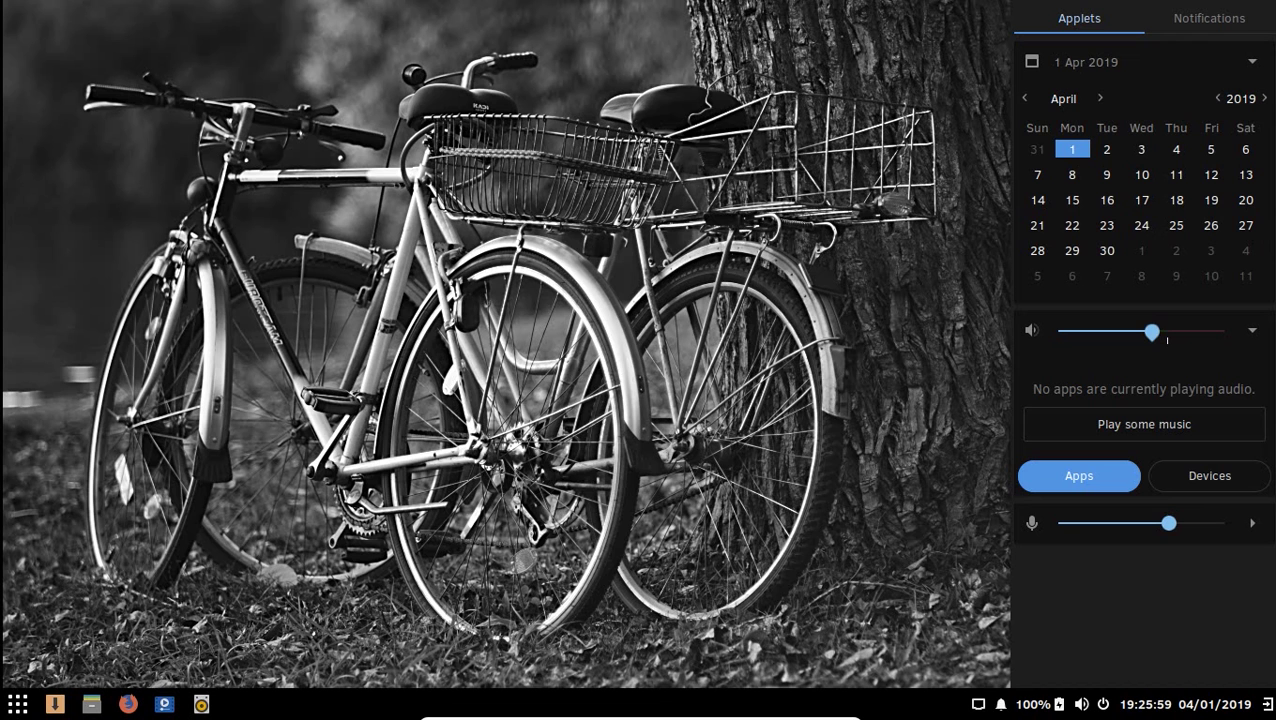
click(1000, 704)
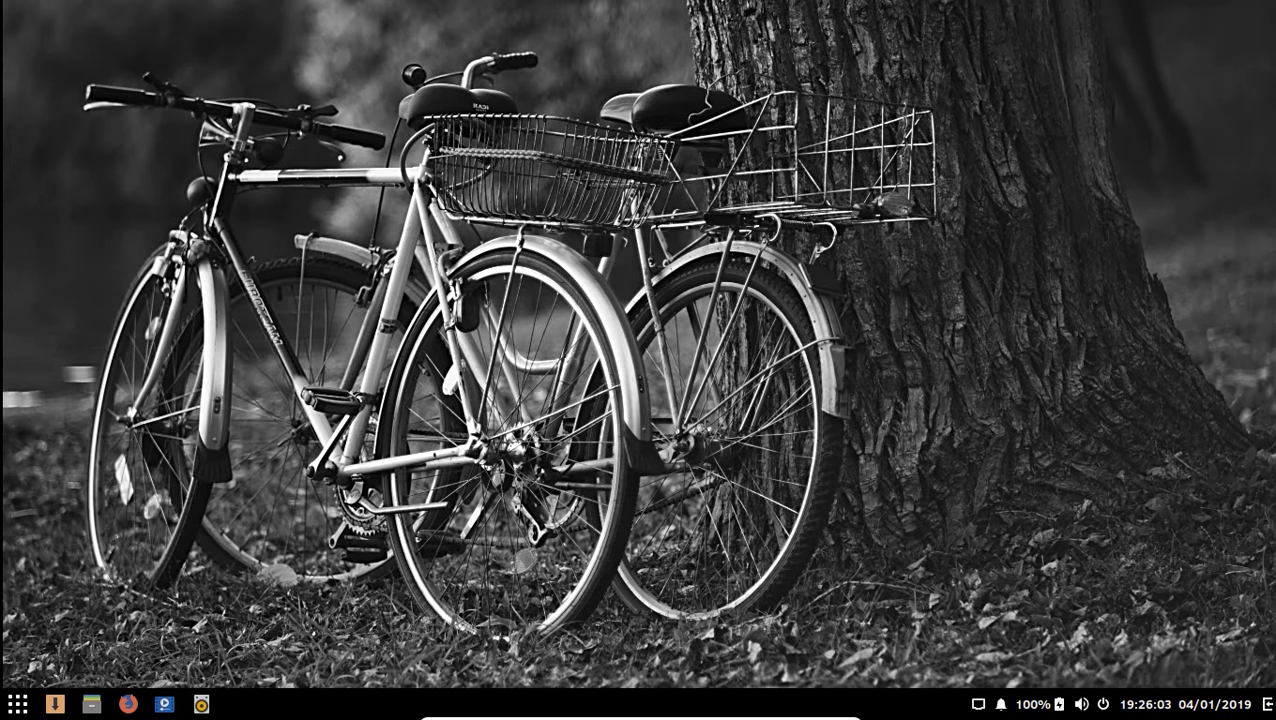
Browse all applications and the System Settings and System Tools categories, and open the Terminal
click(16, 706)
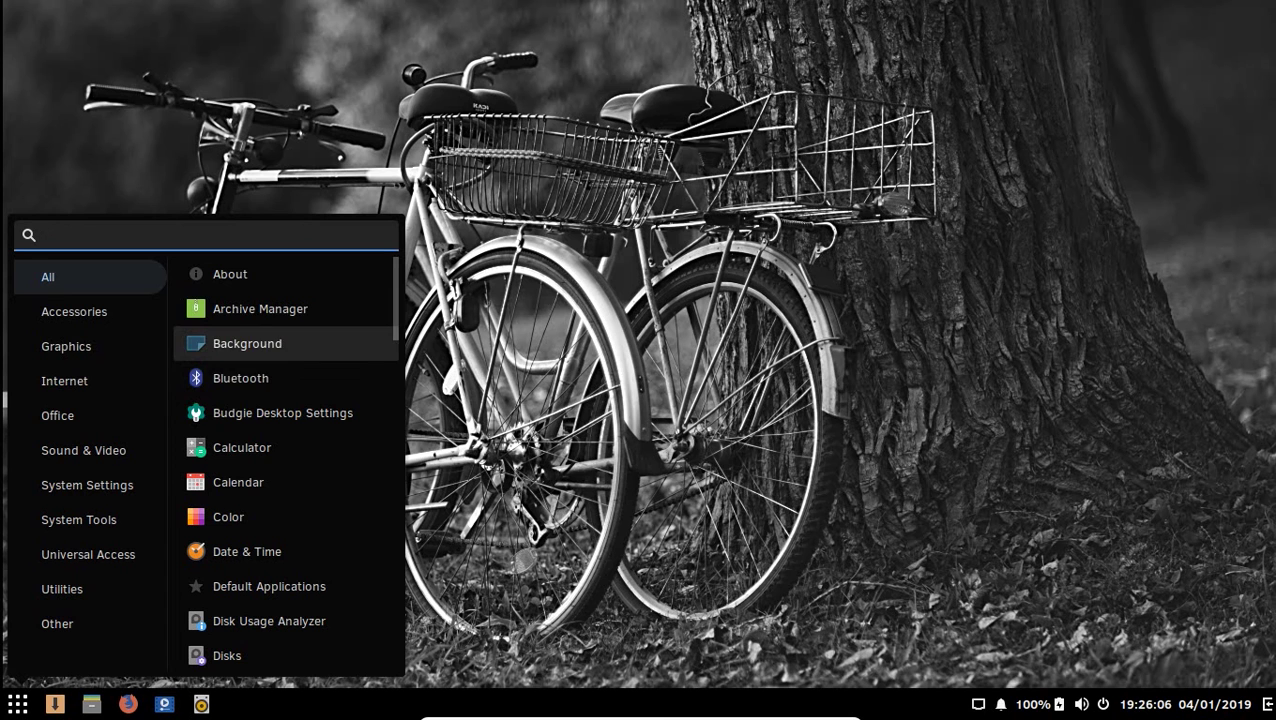
drag(390, 321, 390, 558)
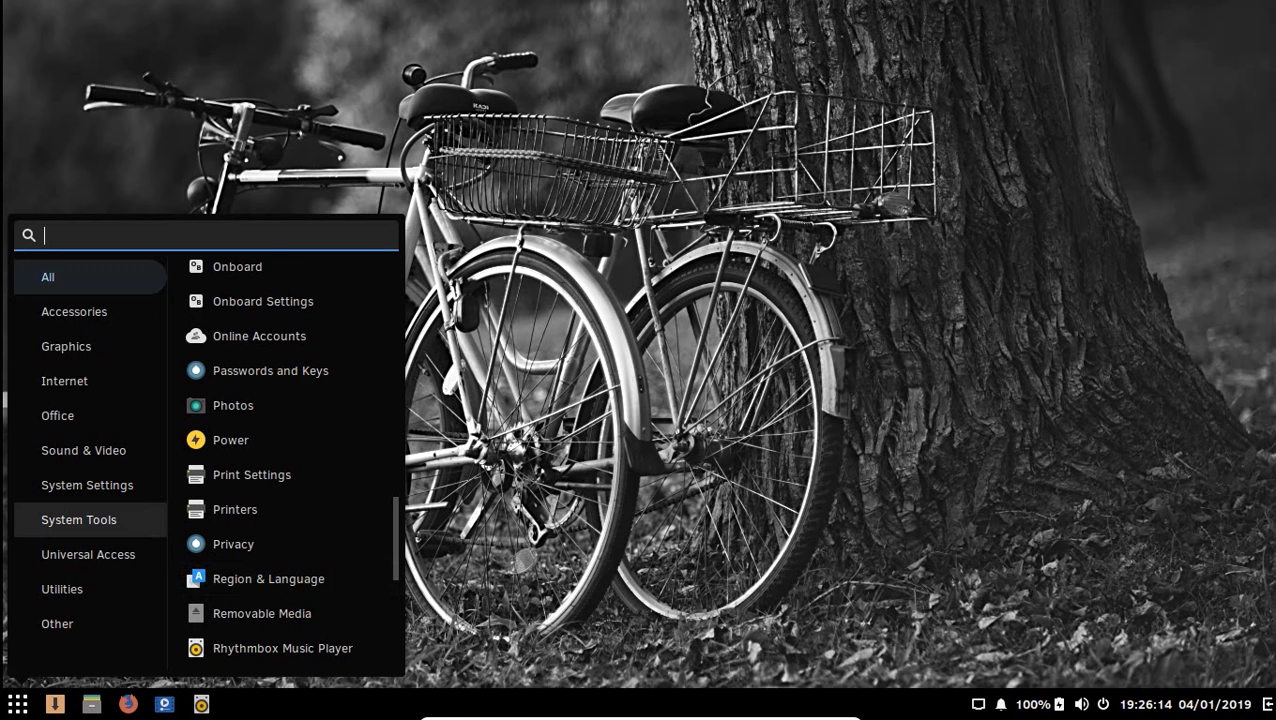
click(76, 490)
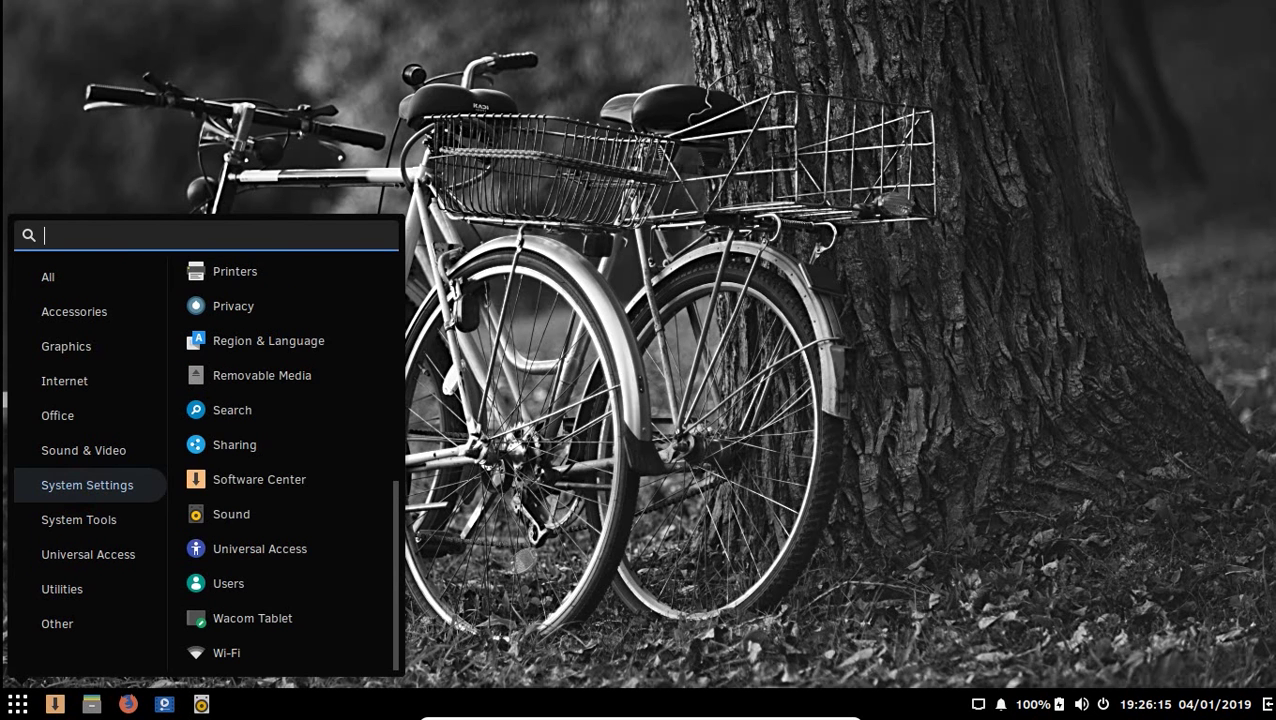
click(79, 520)
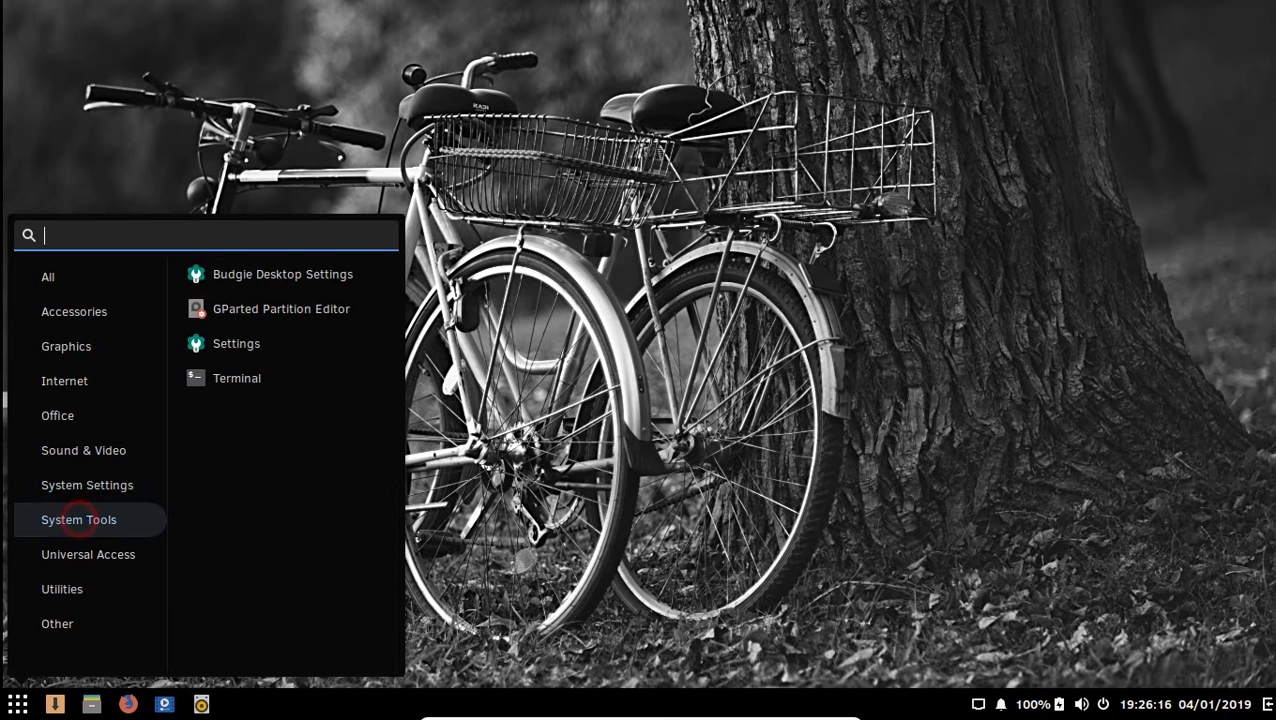
click(228, 390)
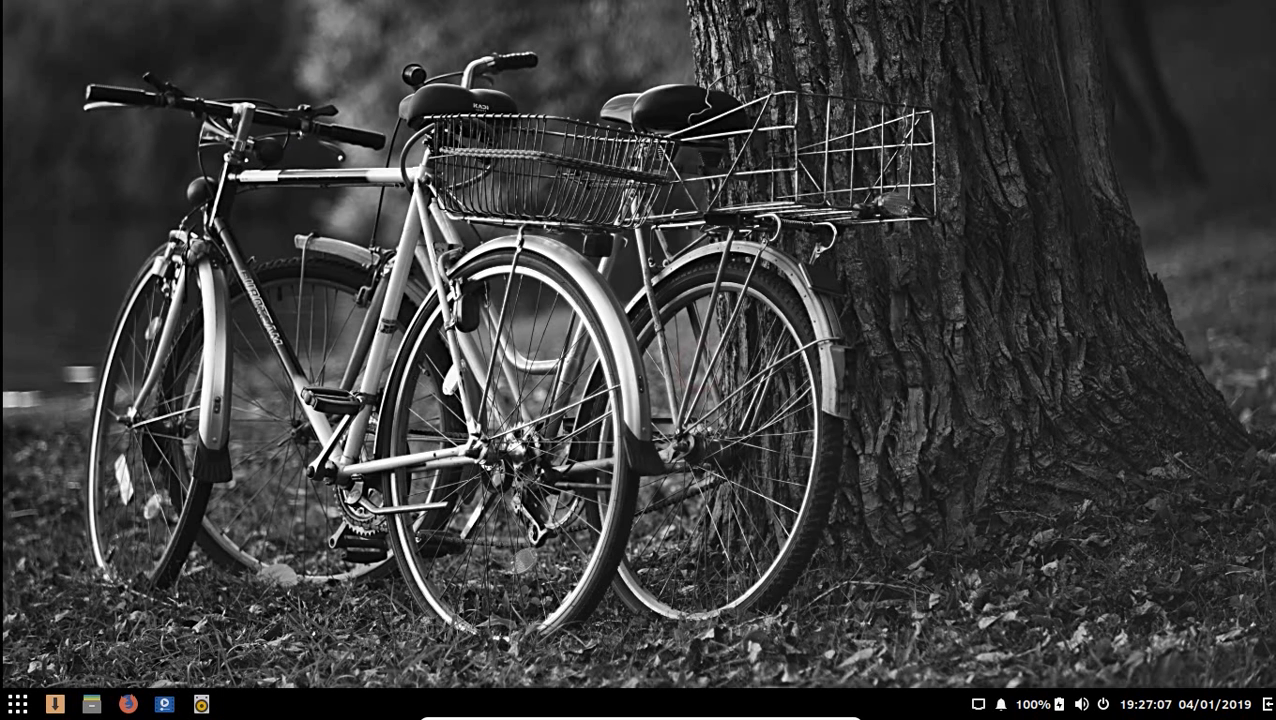
View the applications listed under the Utilities and Universal Access categories
click(17, 703)
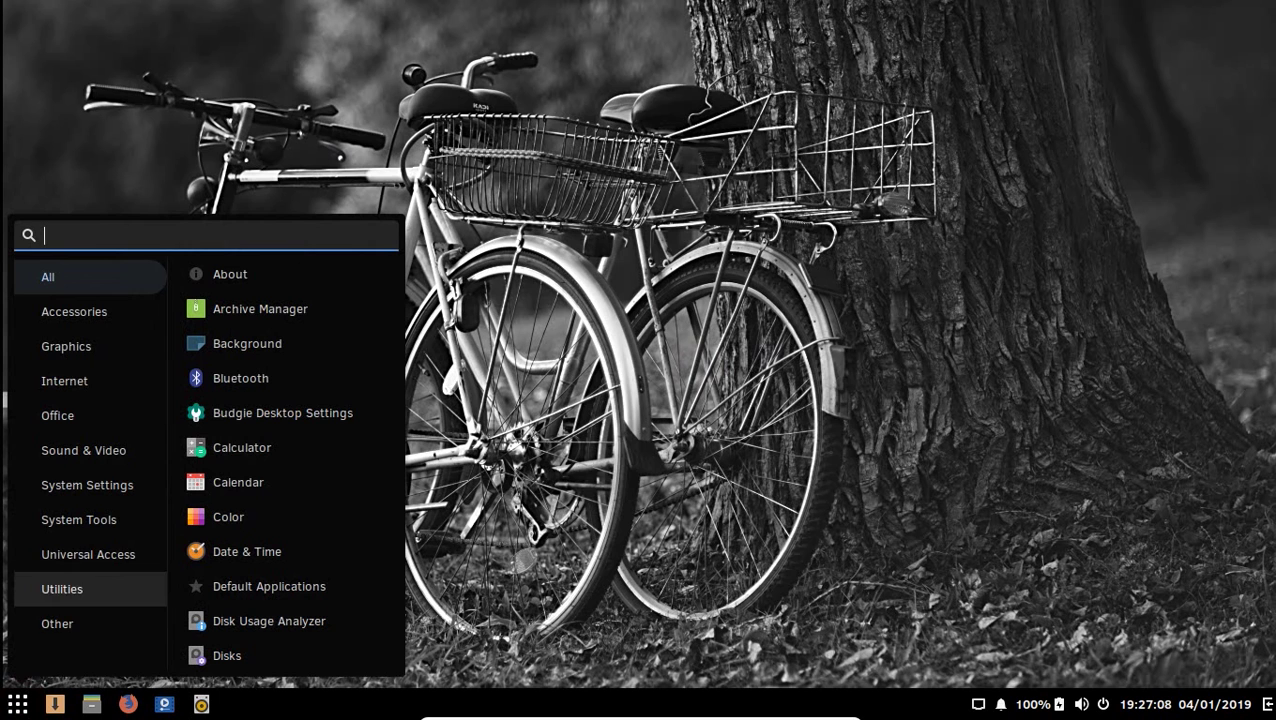
click(95, 585)
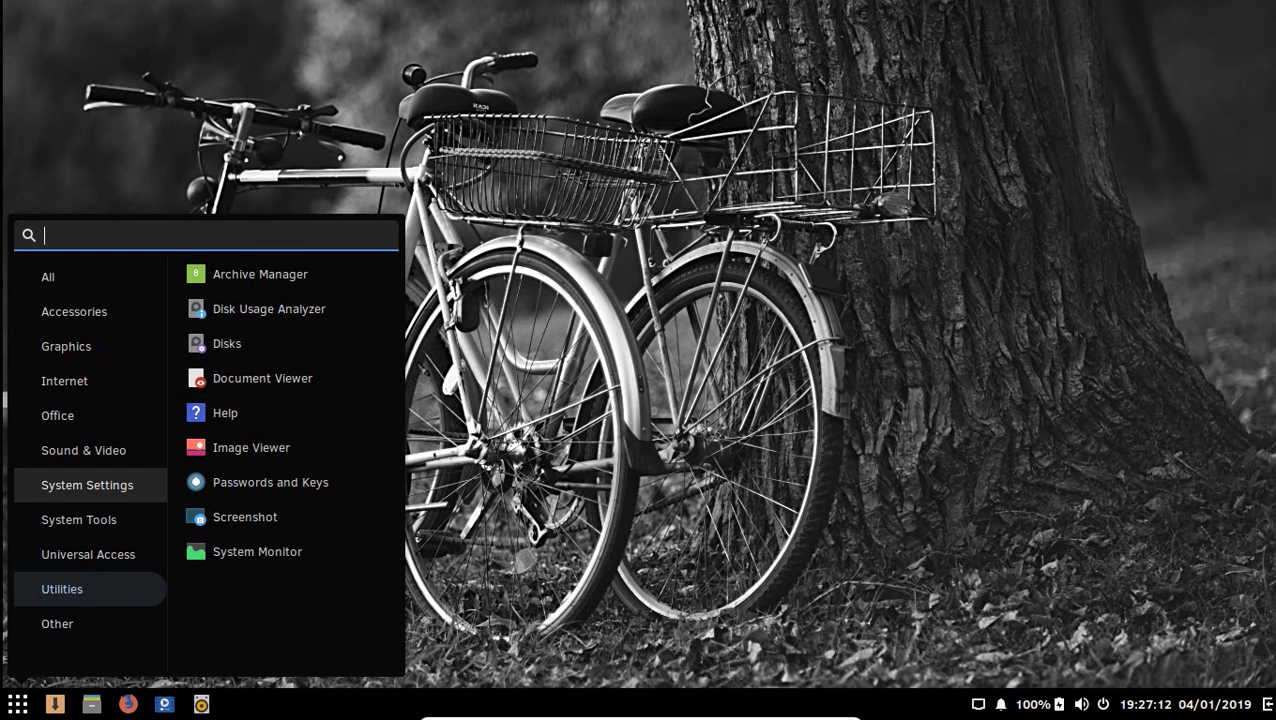
click(128, 554)
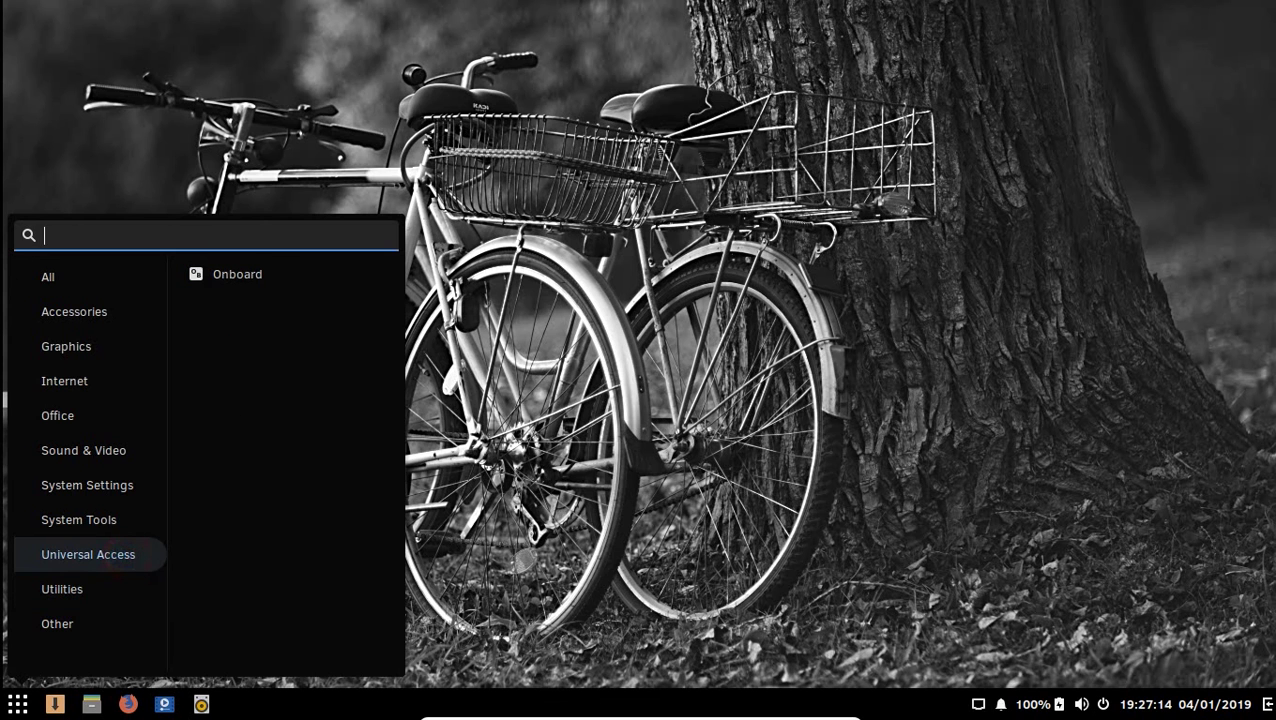
Launch GParted Partition Editor from the system tools and authenticate with the account password
click(124, 516)
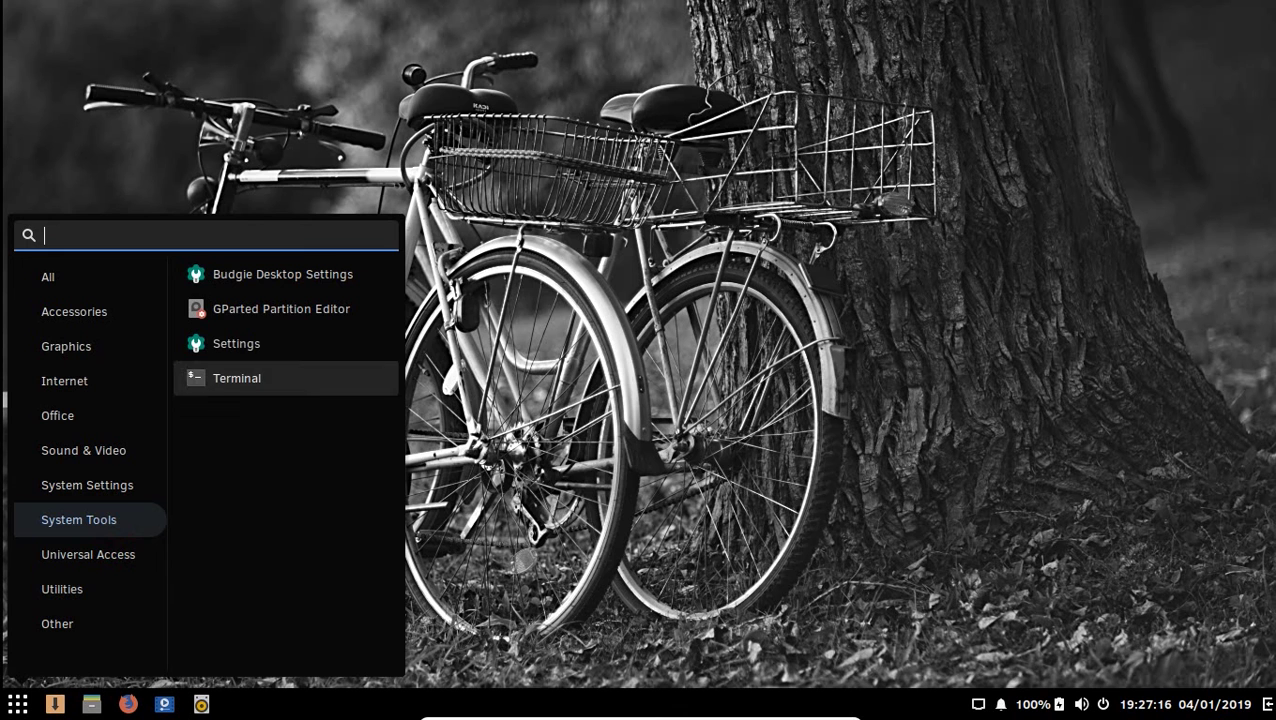
click(267, 305)
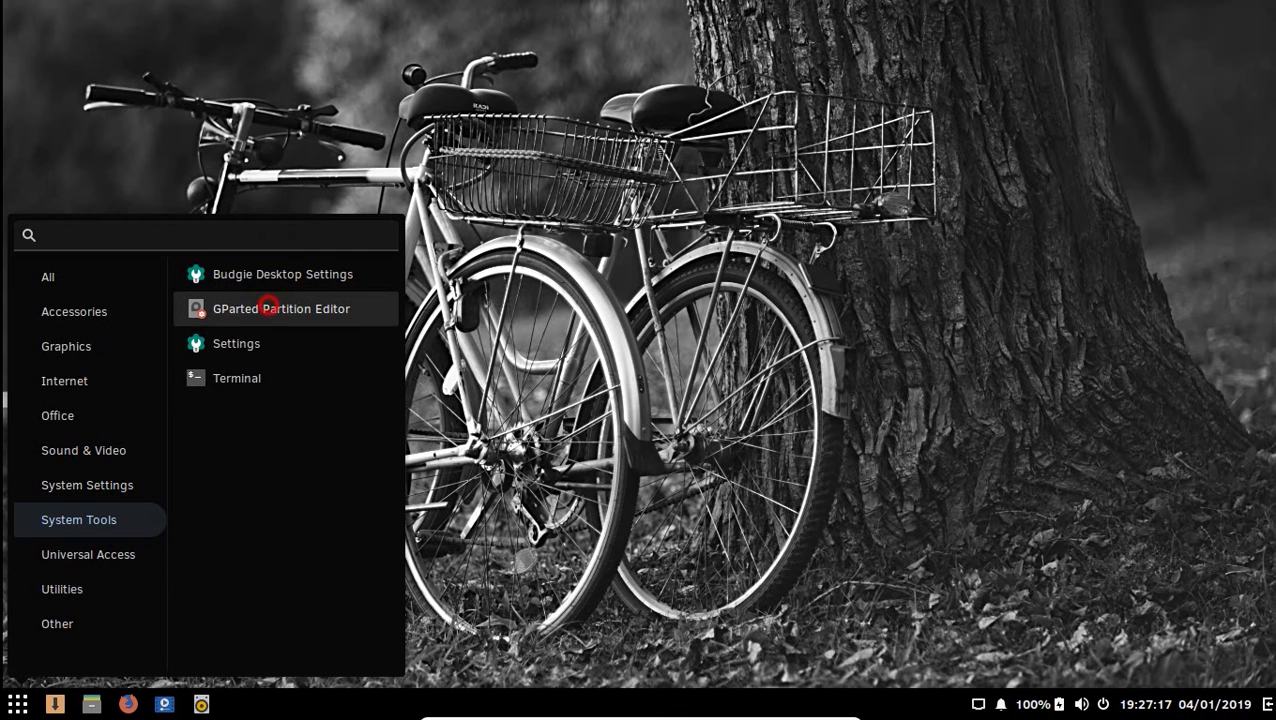
text(****)
key(Return)
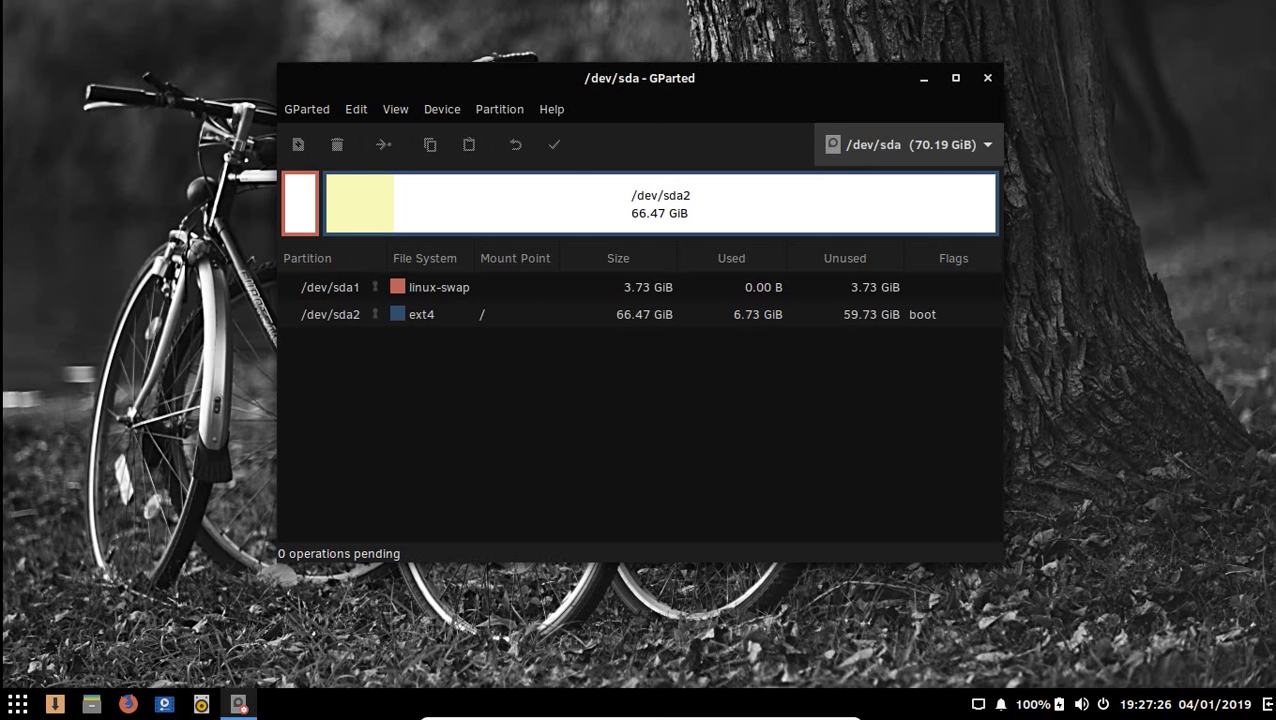
Inspect the /dev/sda2 and /dev/sda1 partitions and the device list in GParted, and close it
click(658, 313)
click(602, 285)
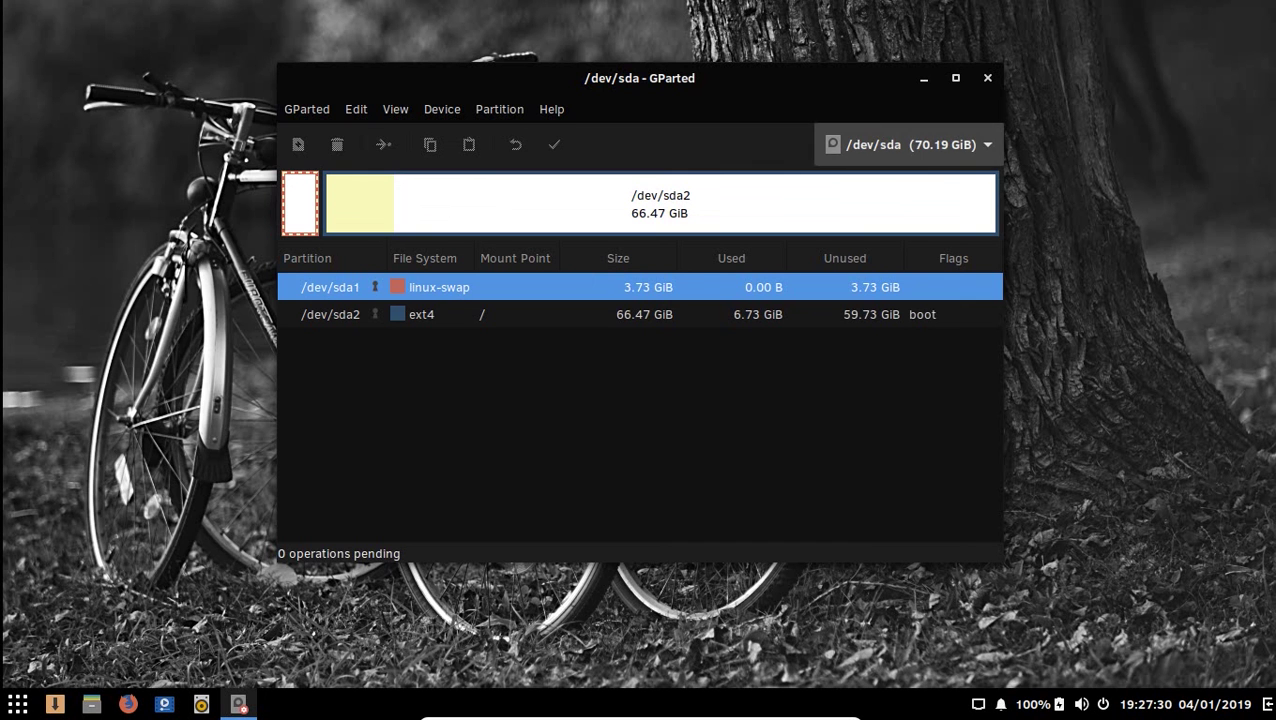
click(934, 150)
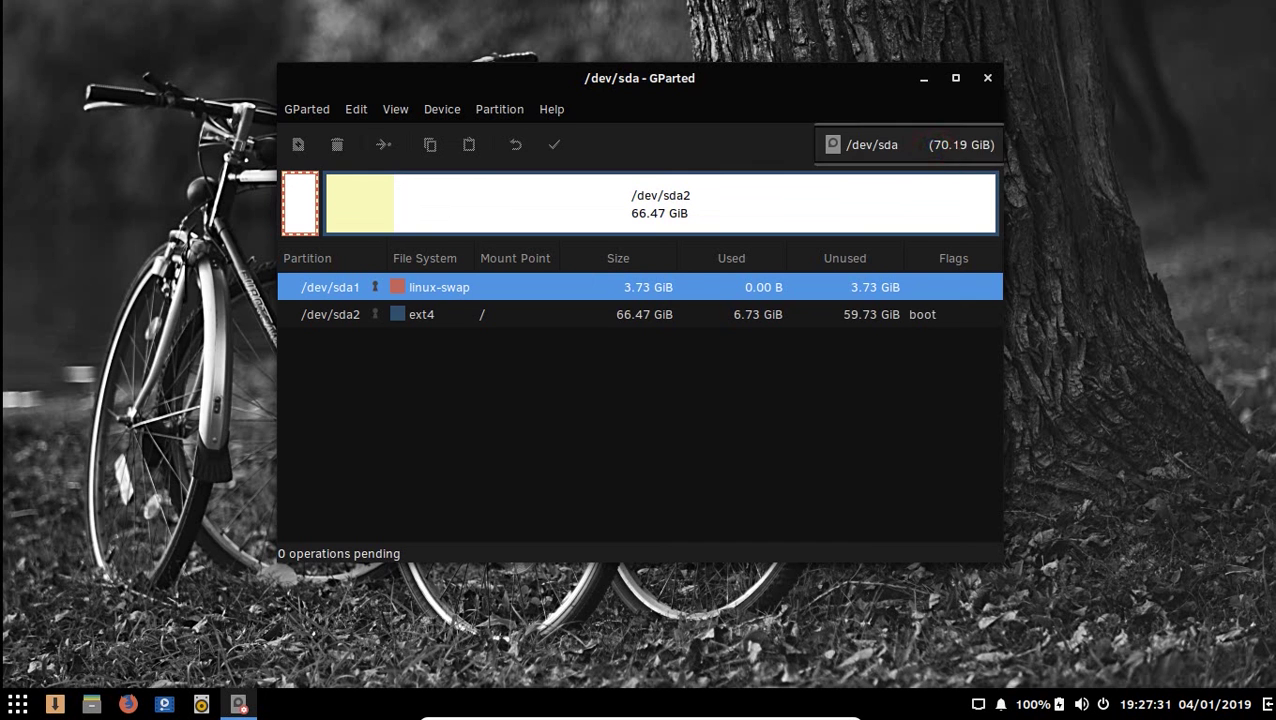
click(987, 81)
click(987, 79)
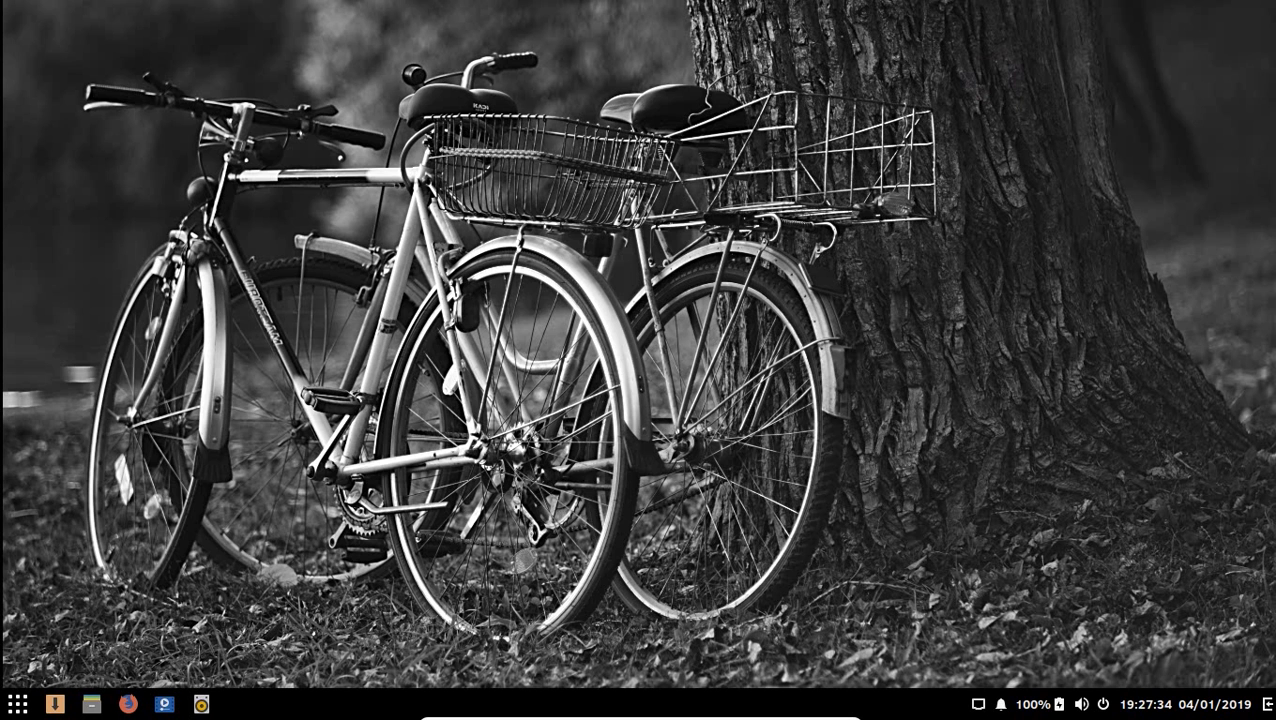
Open Budgie Desktop Settings from the system tools, set the widget theme to Plata, and review the other available widget themes
click(17, 704)
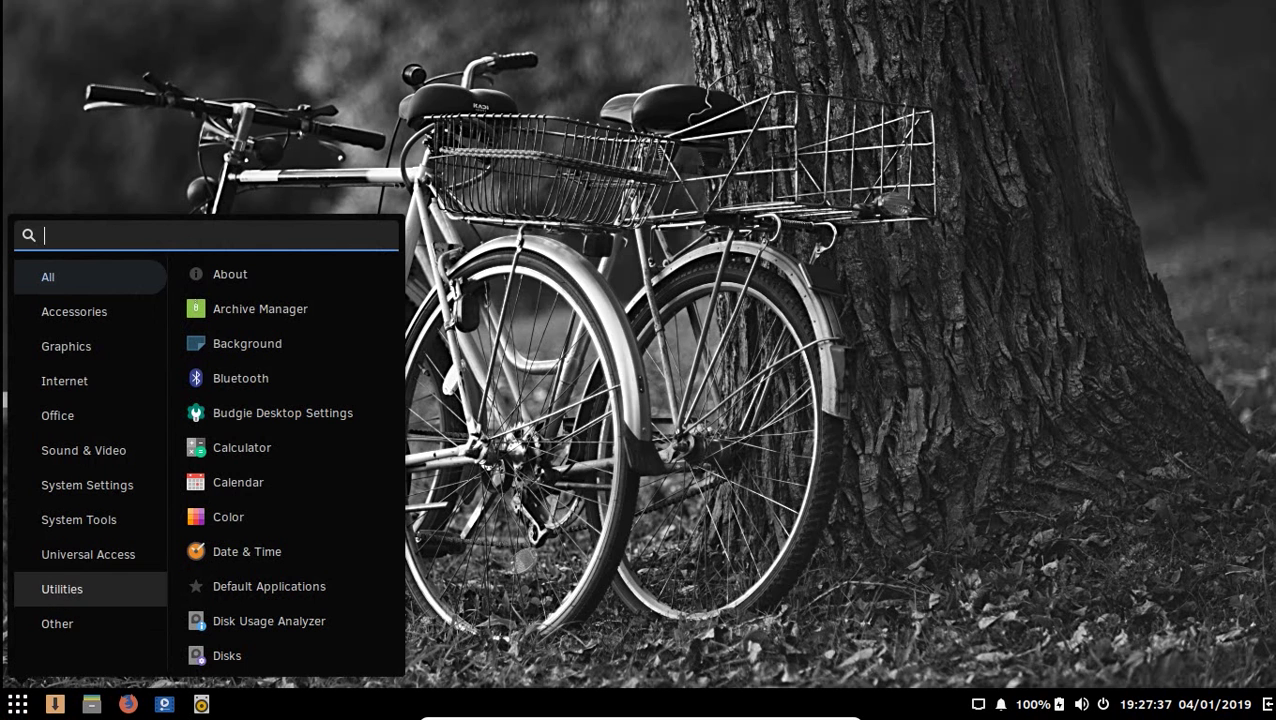
click(85, 517)
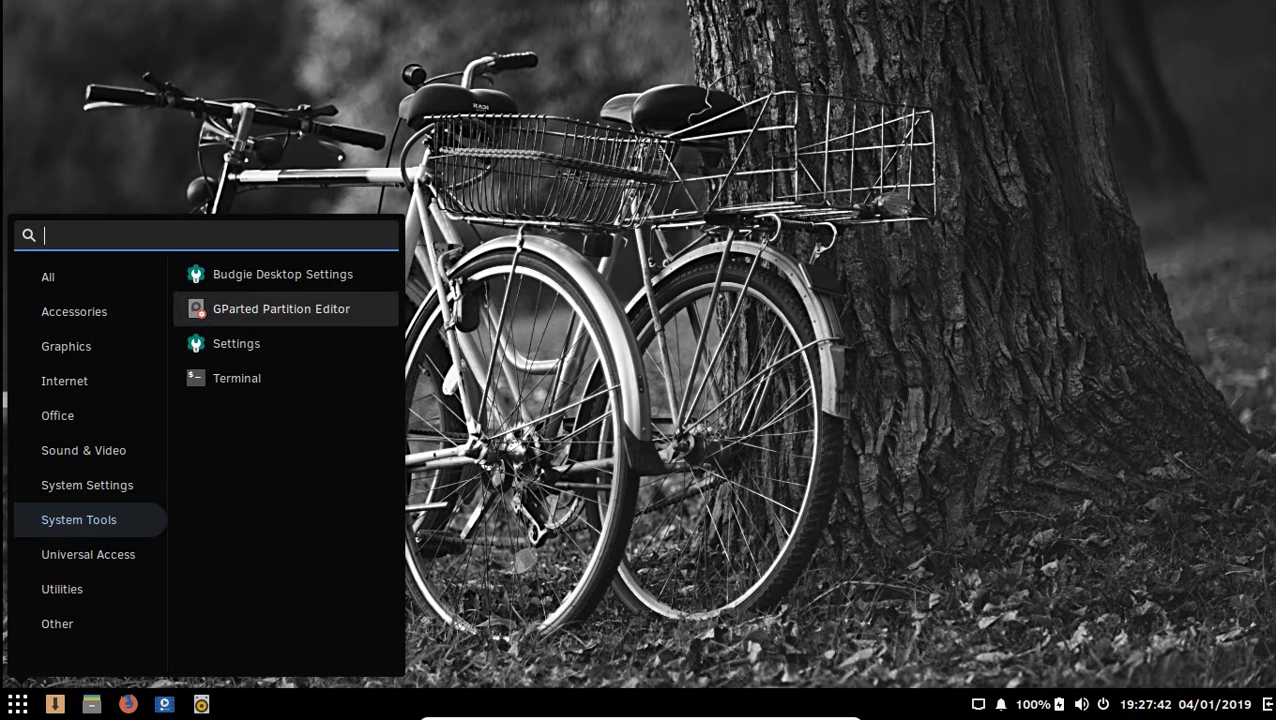
click(276, 274)
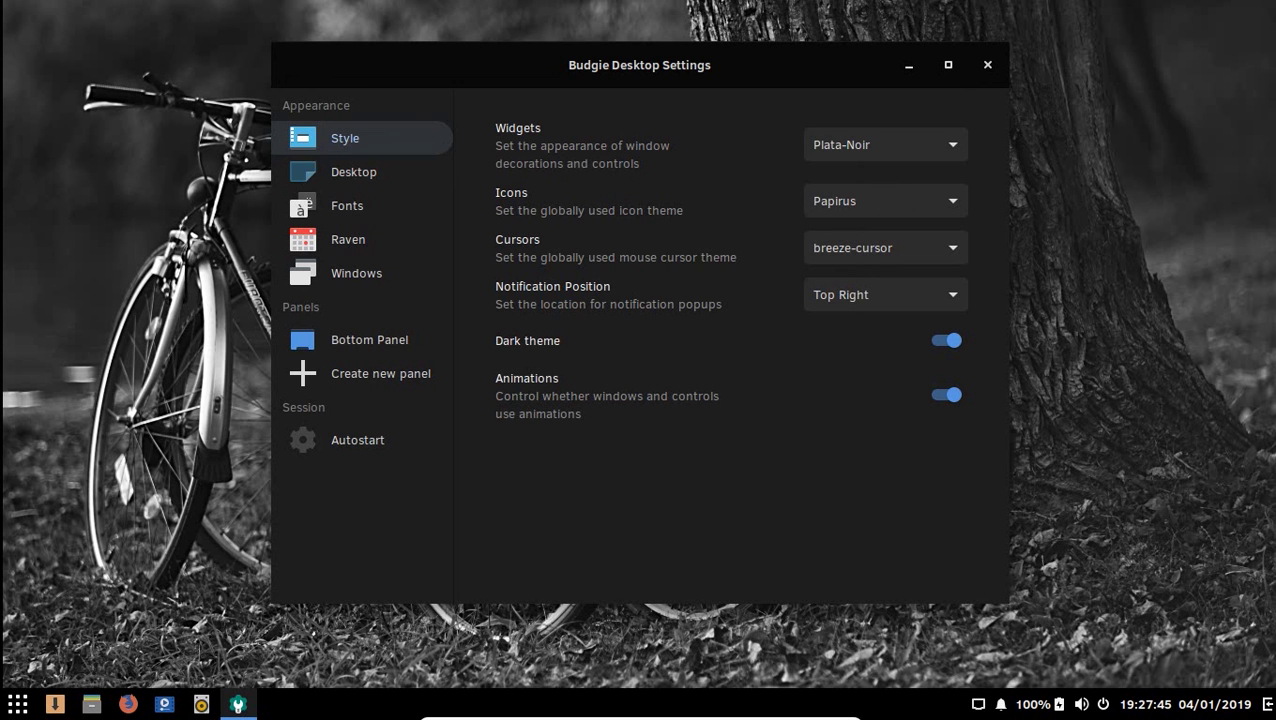
click(829, 150)
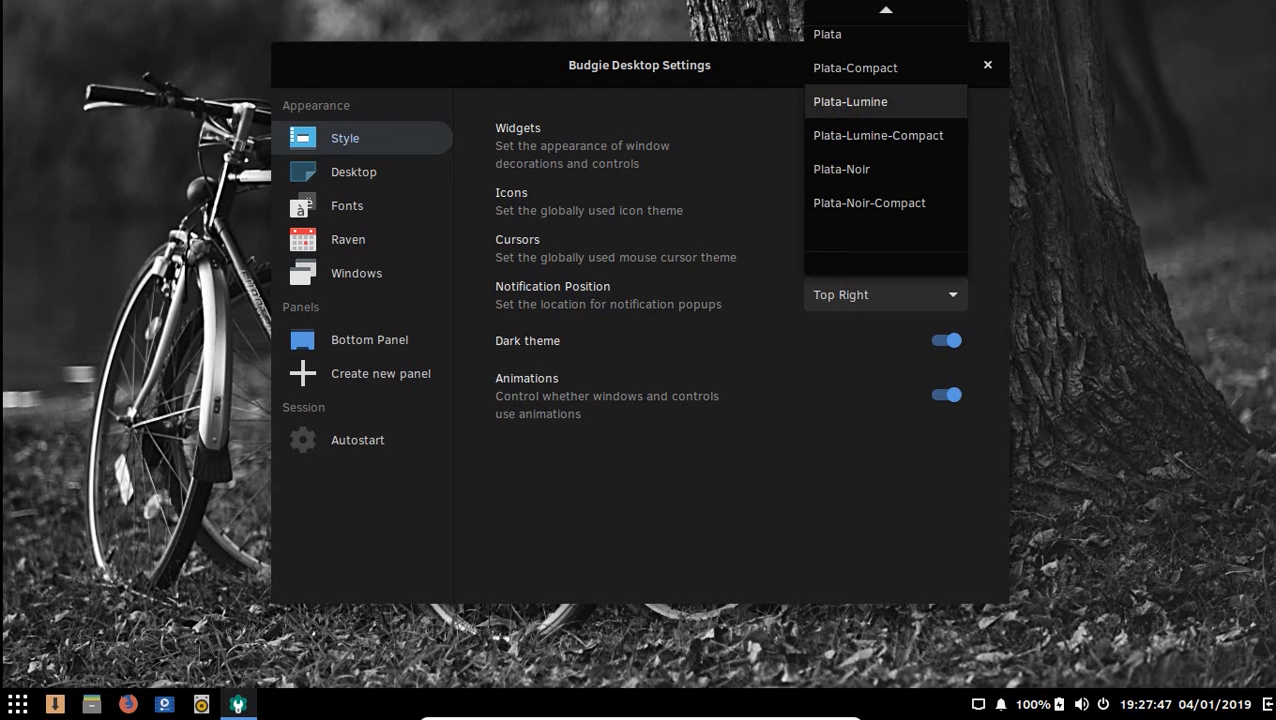
click(880, 40)
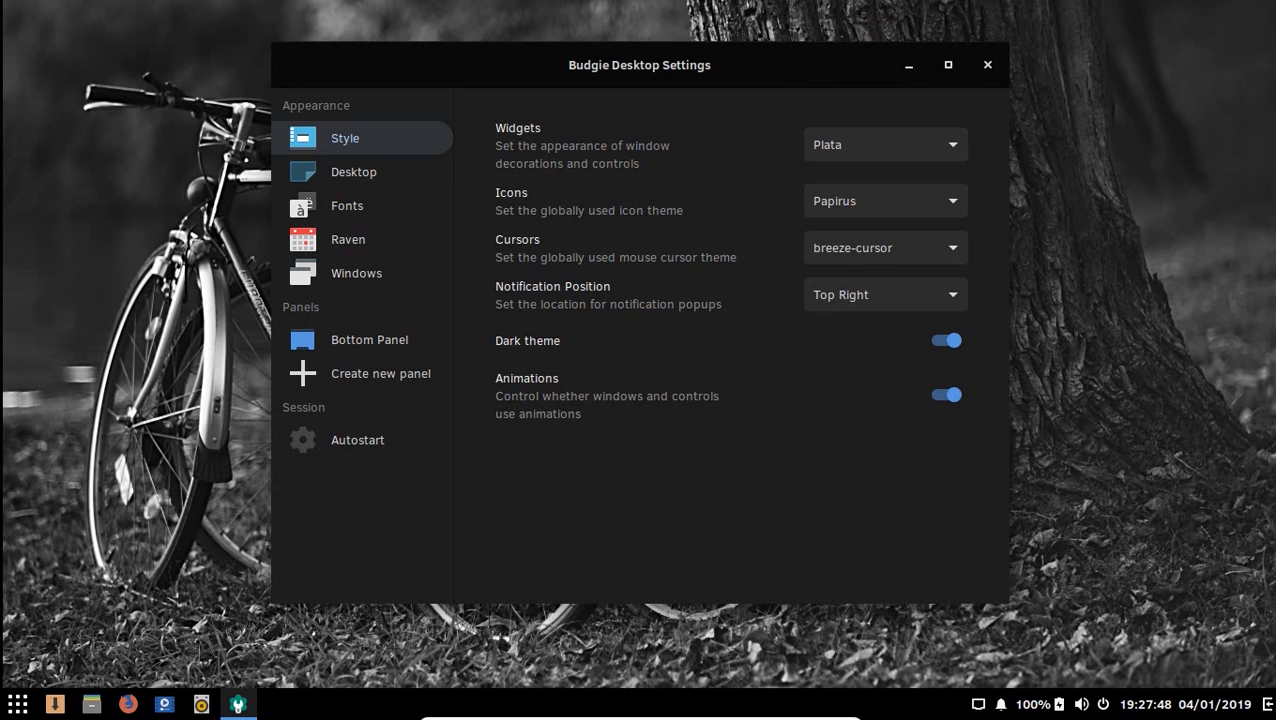
click(866, 149)
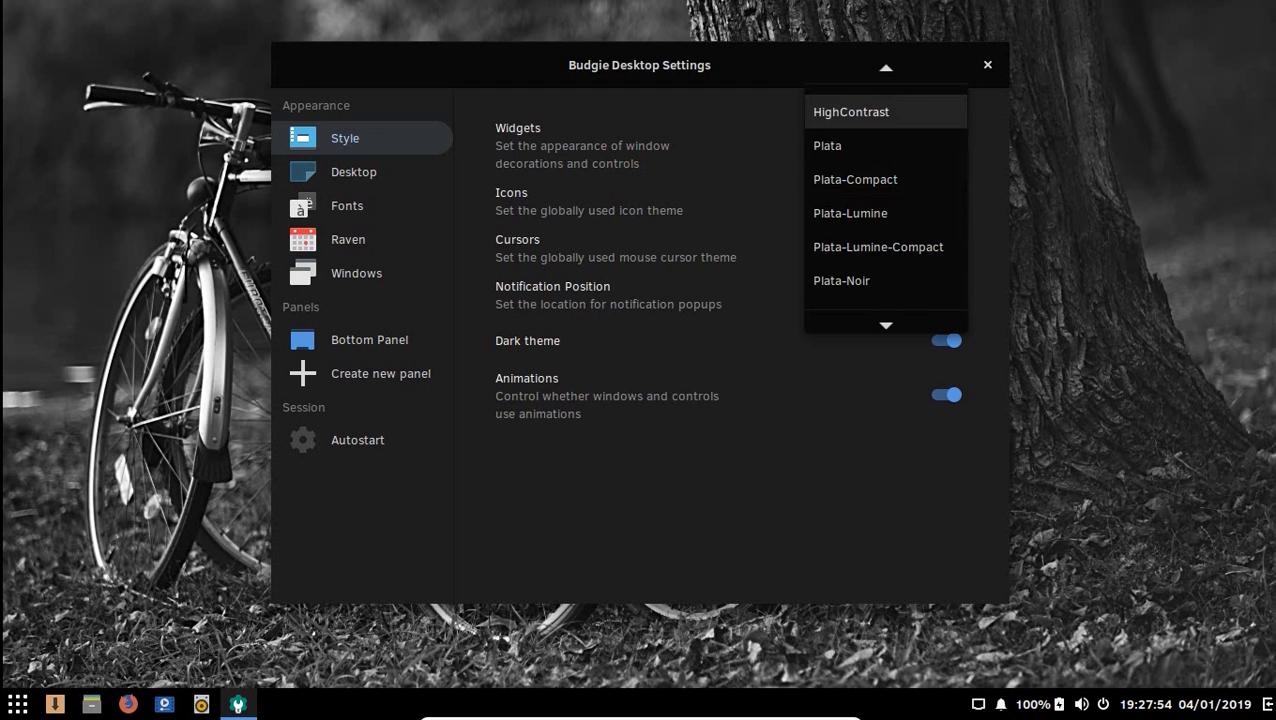
click(719, 131)
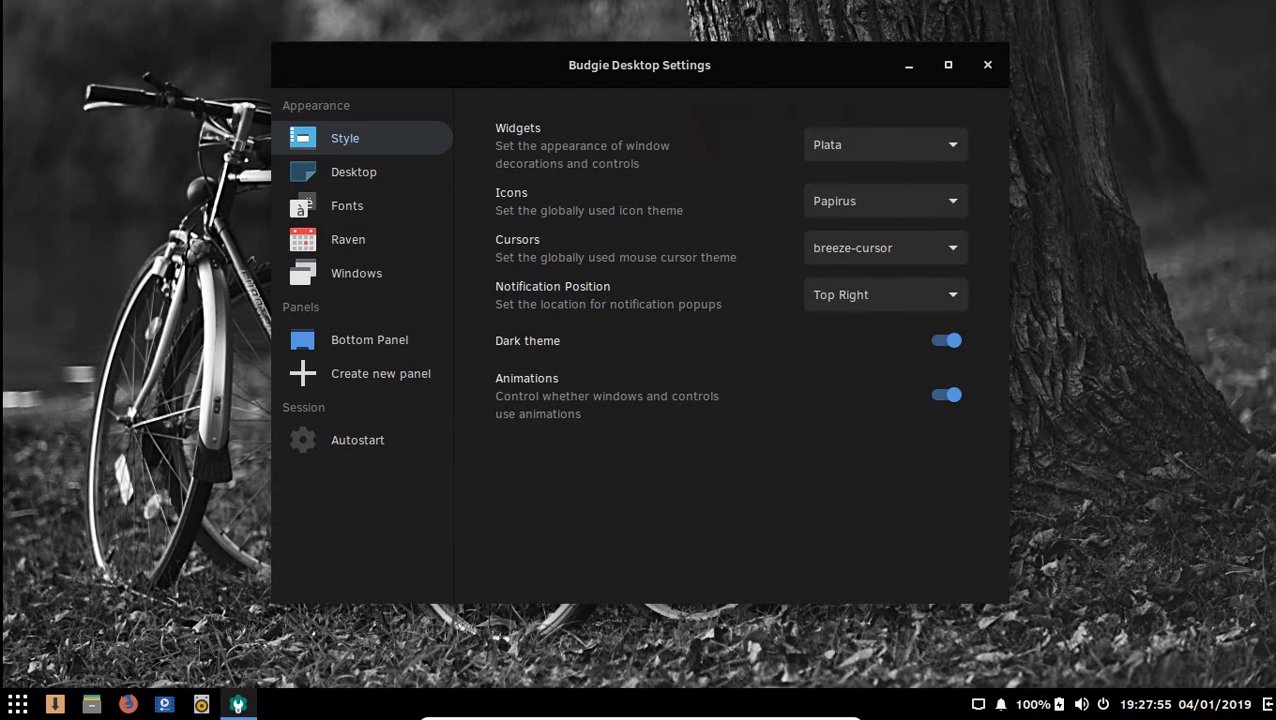
Try the Papirus-Adapta-Nokto icon theme and switch the icons back to Papirus
click(849, 201)
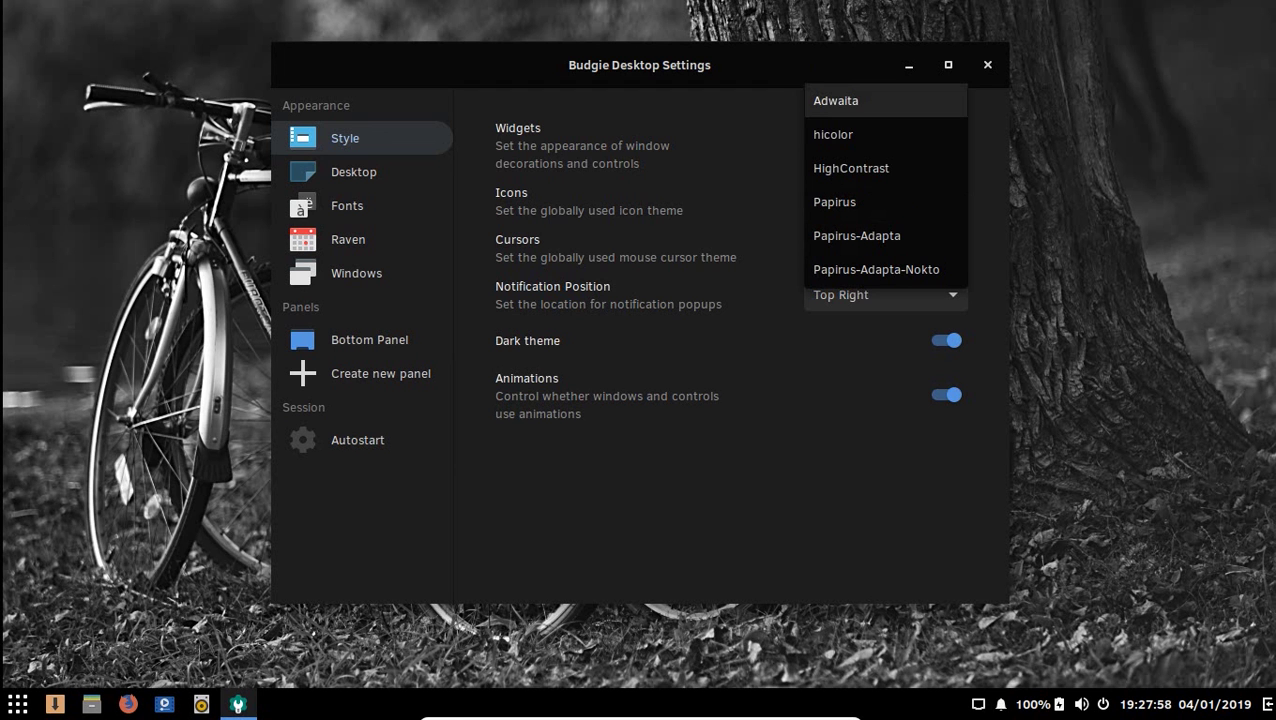
key(Down)
key(Down)
key(Down)
key(Down)
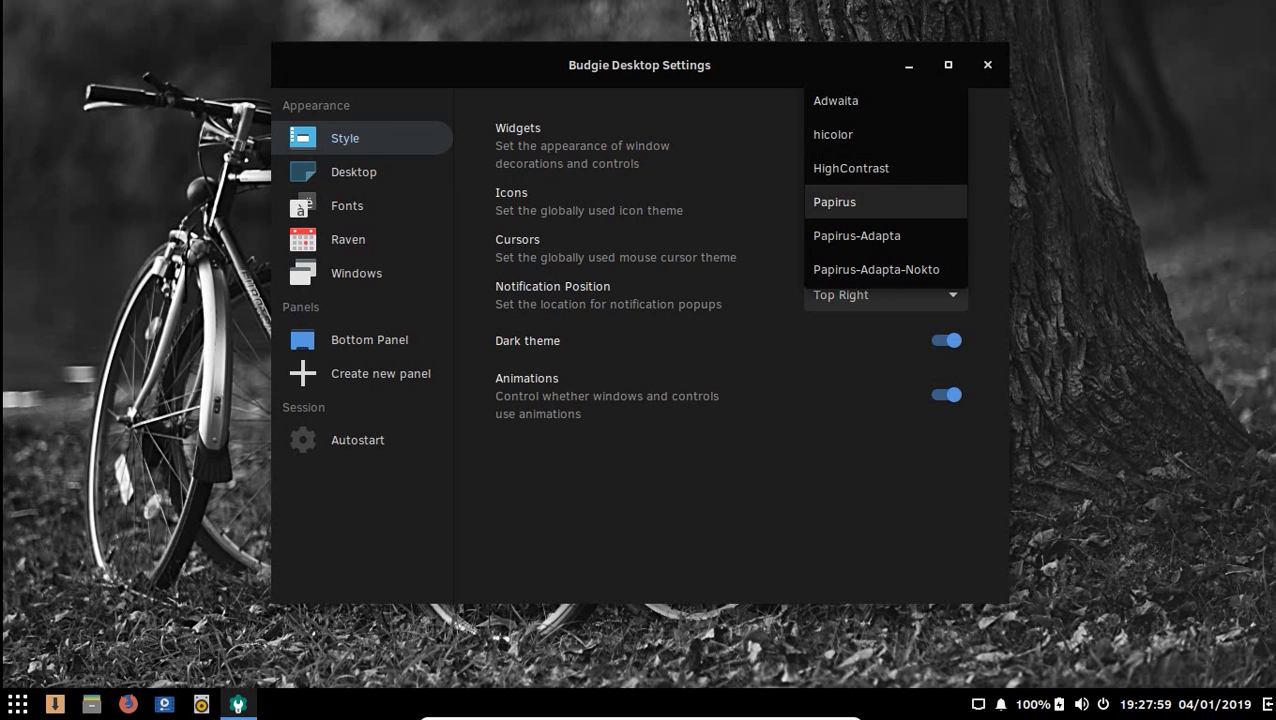
key(Down)
click(900, 268)
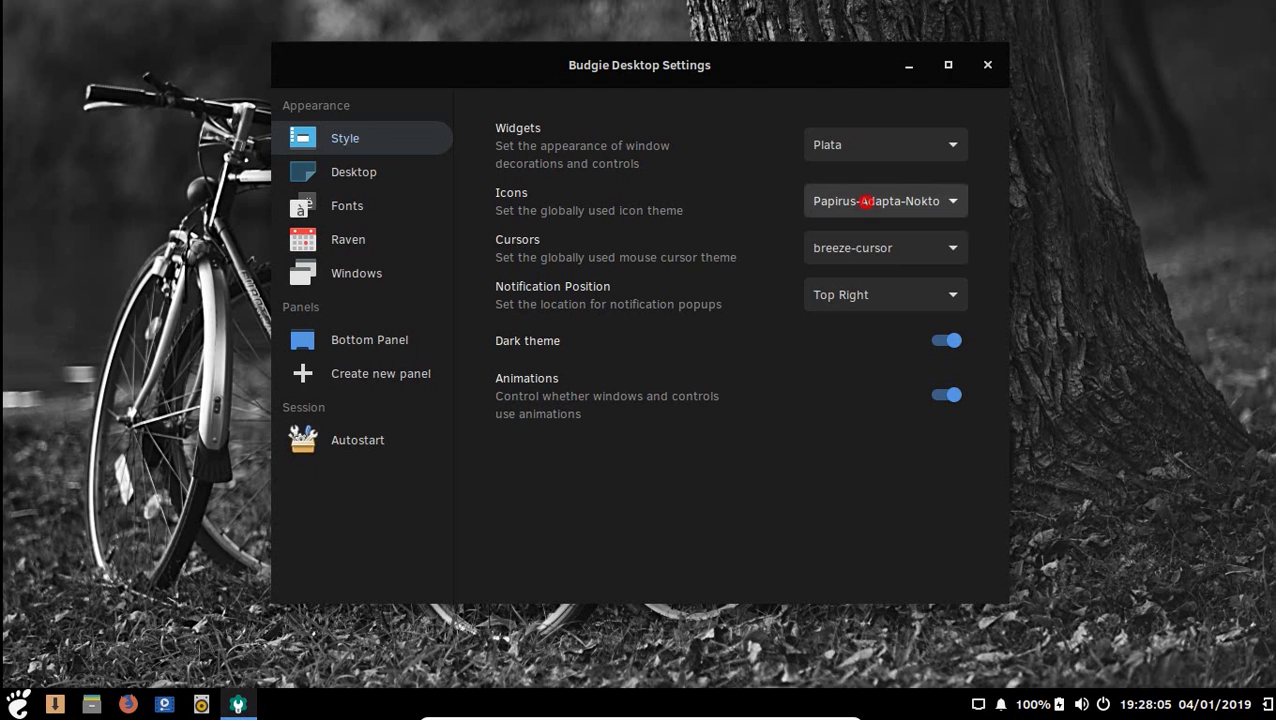
click(865, 201)
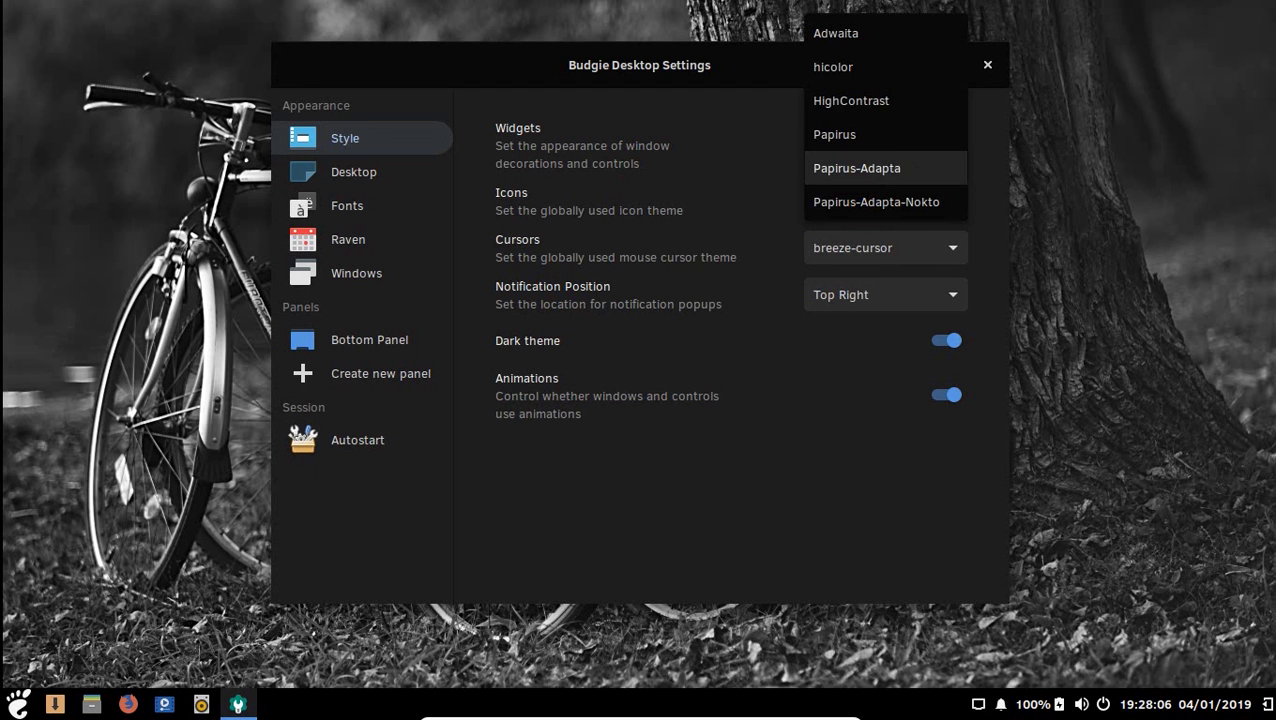
click(866, 144)
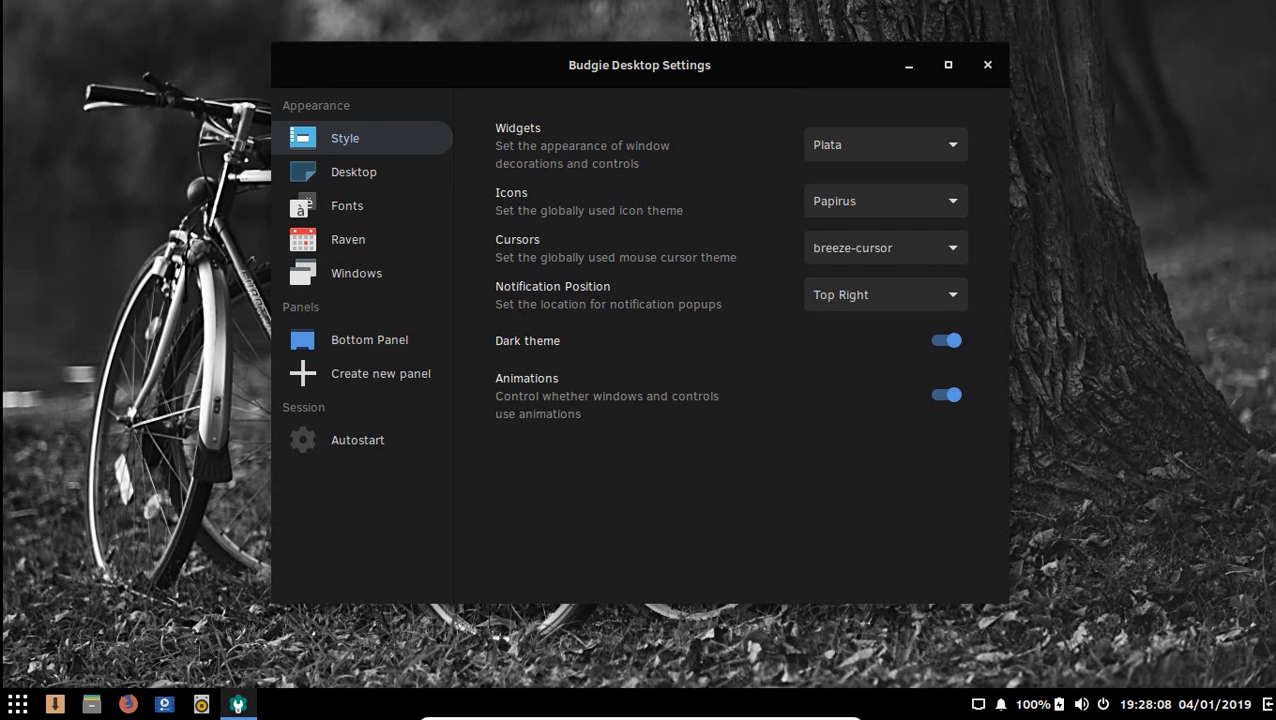
Turn the Desktop Icons option on and off again in the desktop appearance settings
click(388, 170)
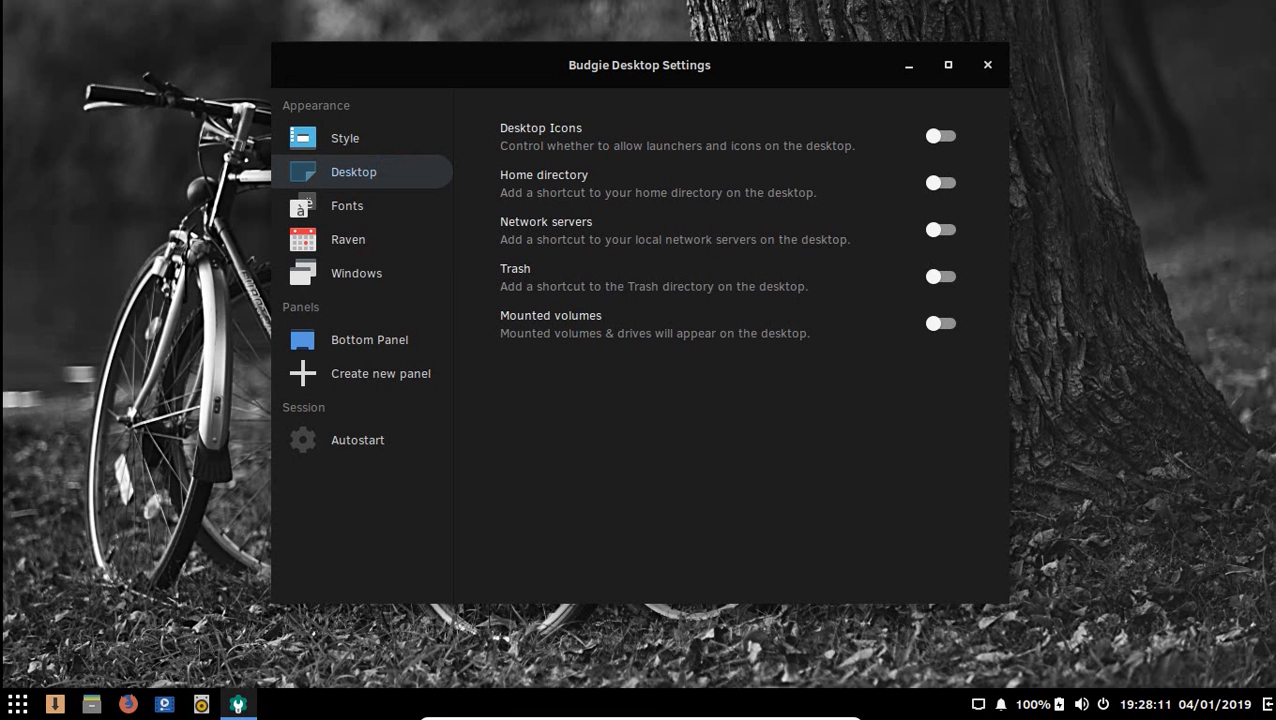
click(936, 137)
click(935, 140)
View the Fonts, Raven and Windows appearance settings
click(378, 218)
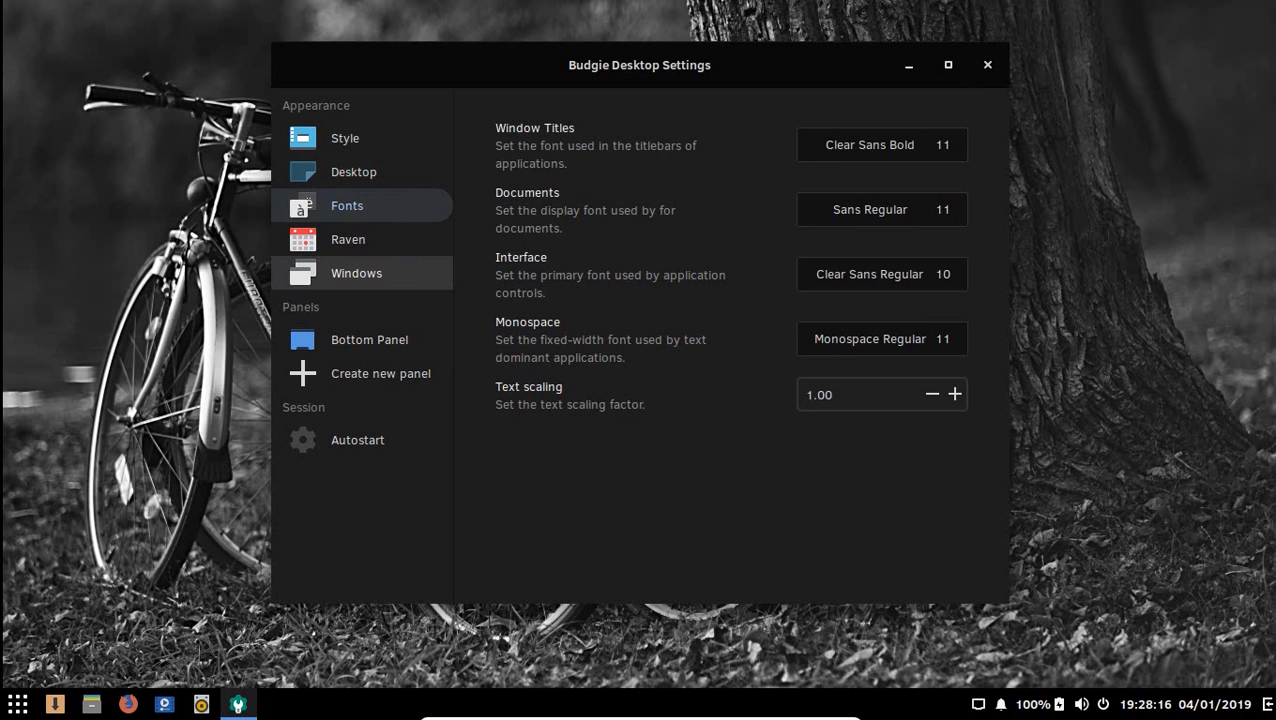
click(343, 252)
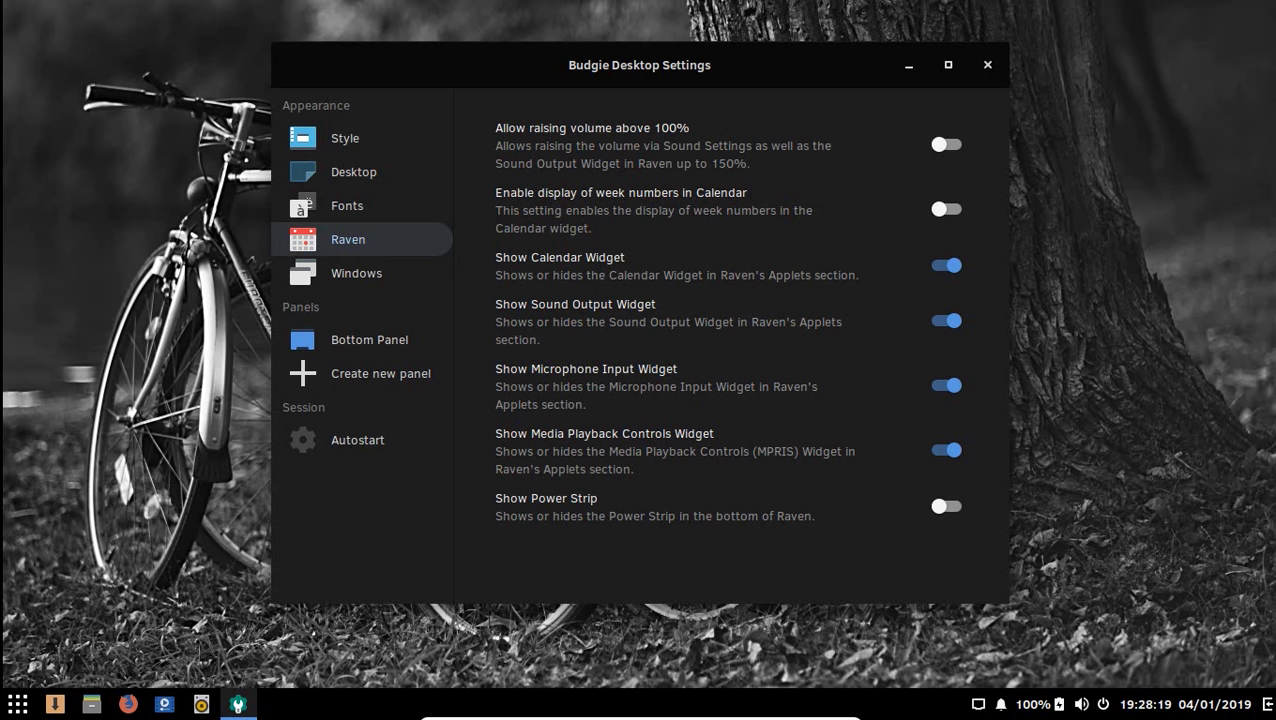
click(395, 272)
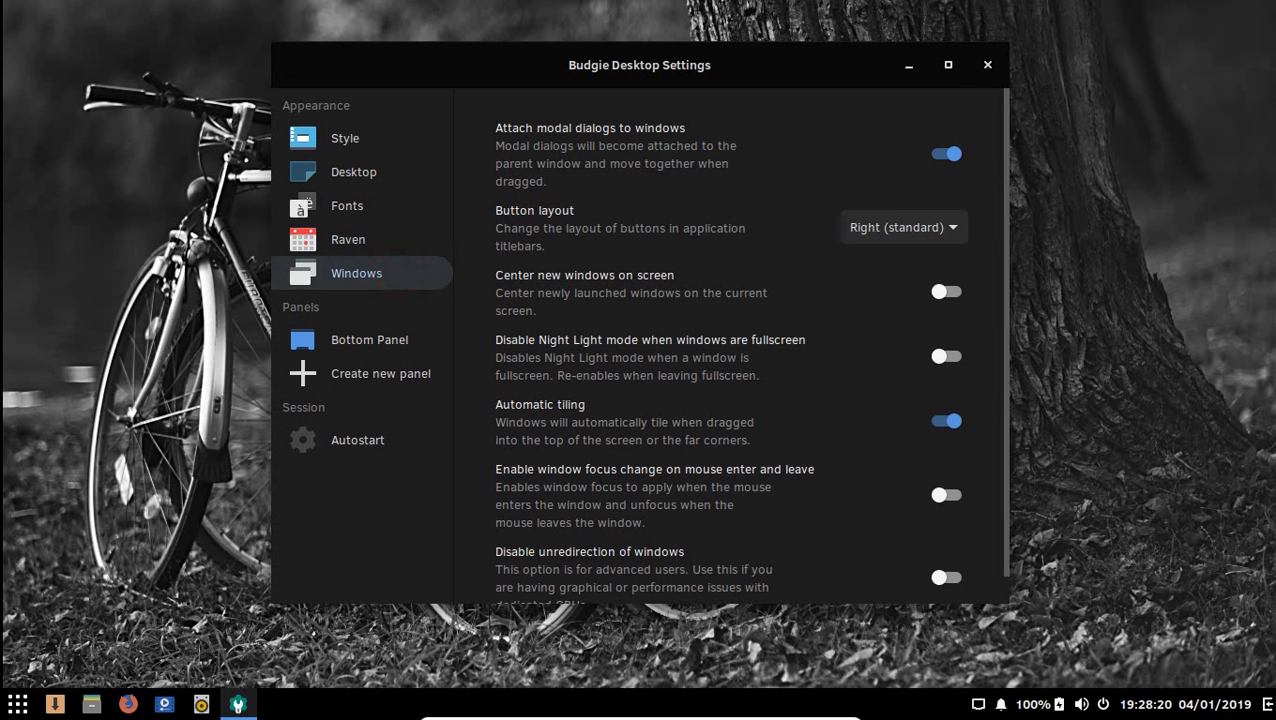
In the bottom panel's settings, try the Top and Left positions and return the panel to Bottom
click(373, 345)
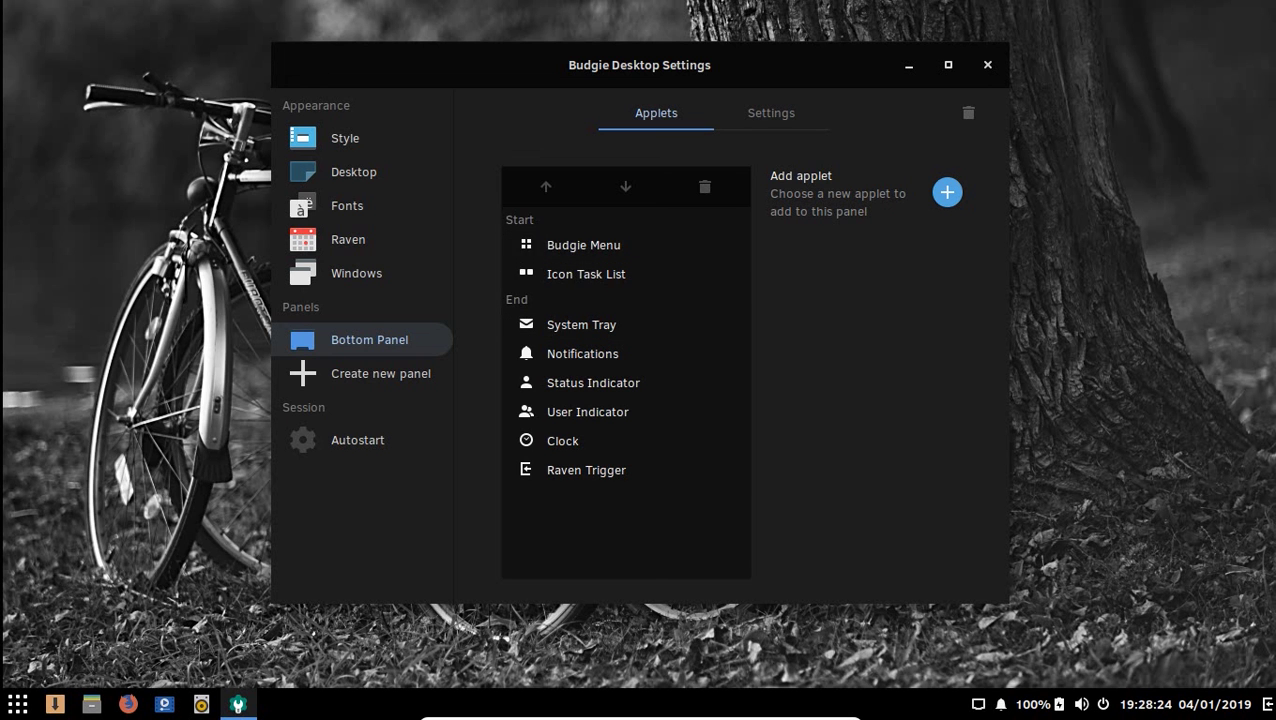
click(771, 113)
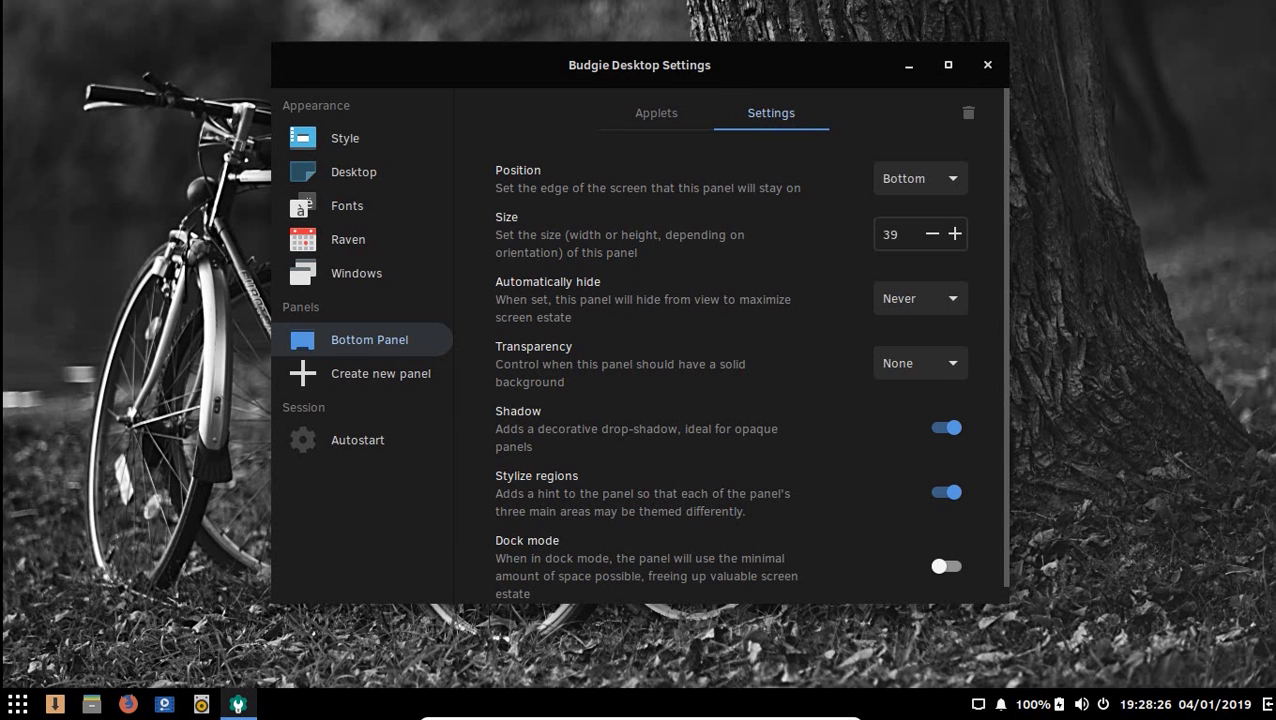
click(918, 182)
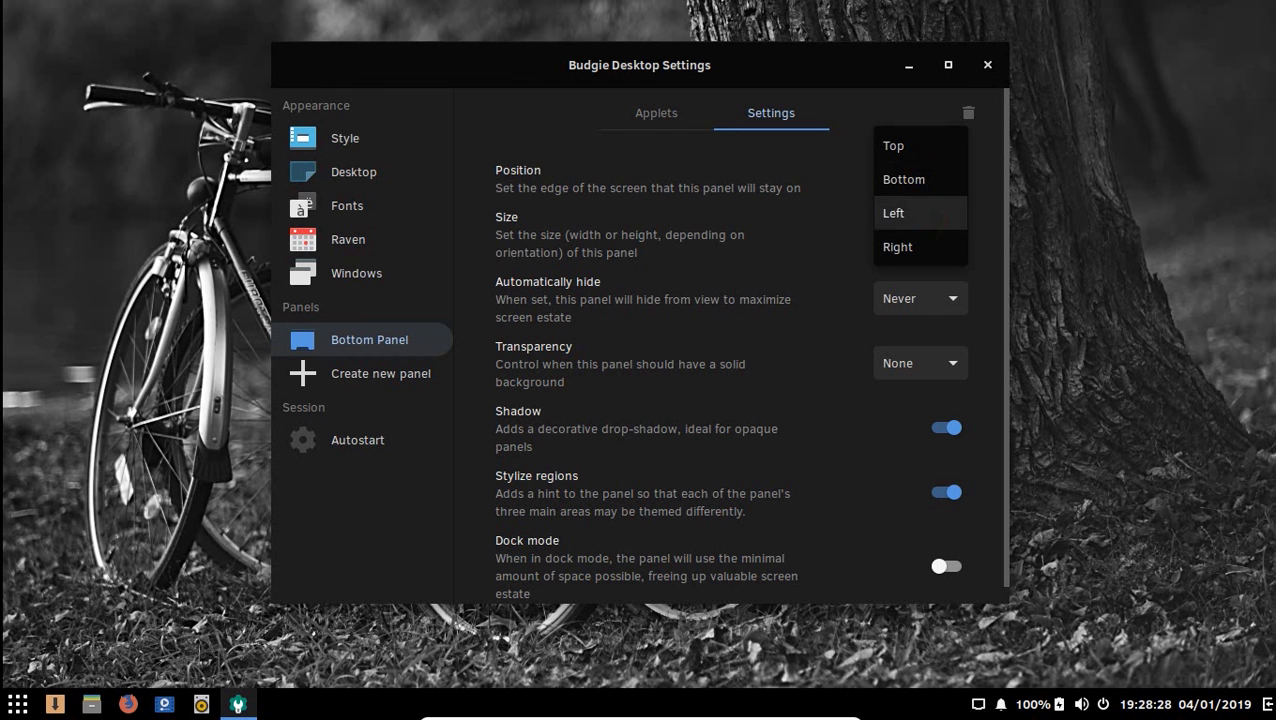
click(917, 146)
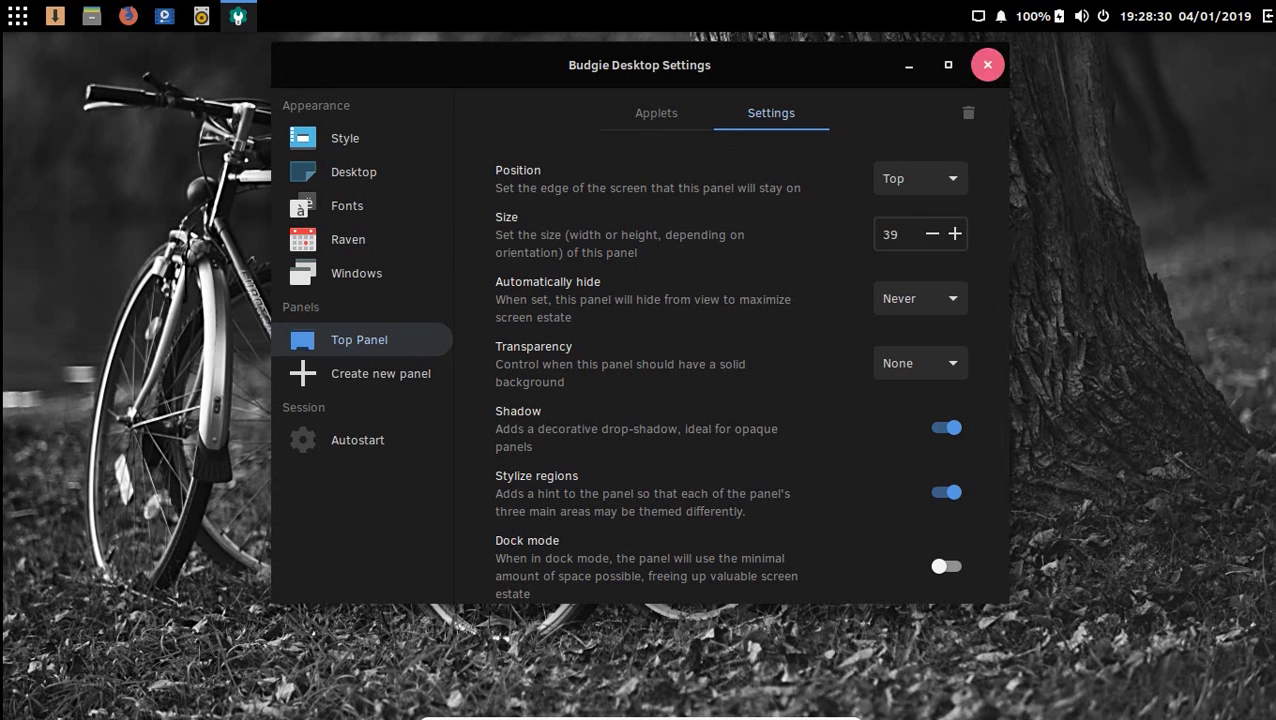
click(895, 176)
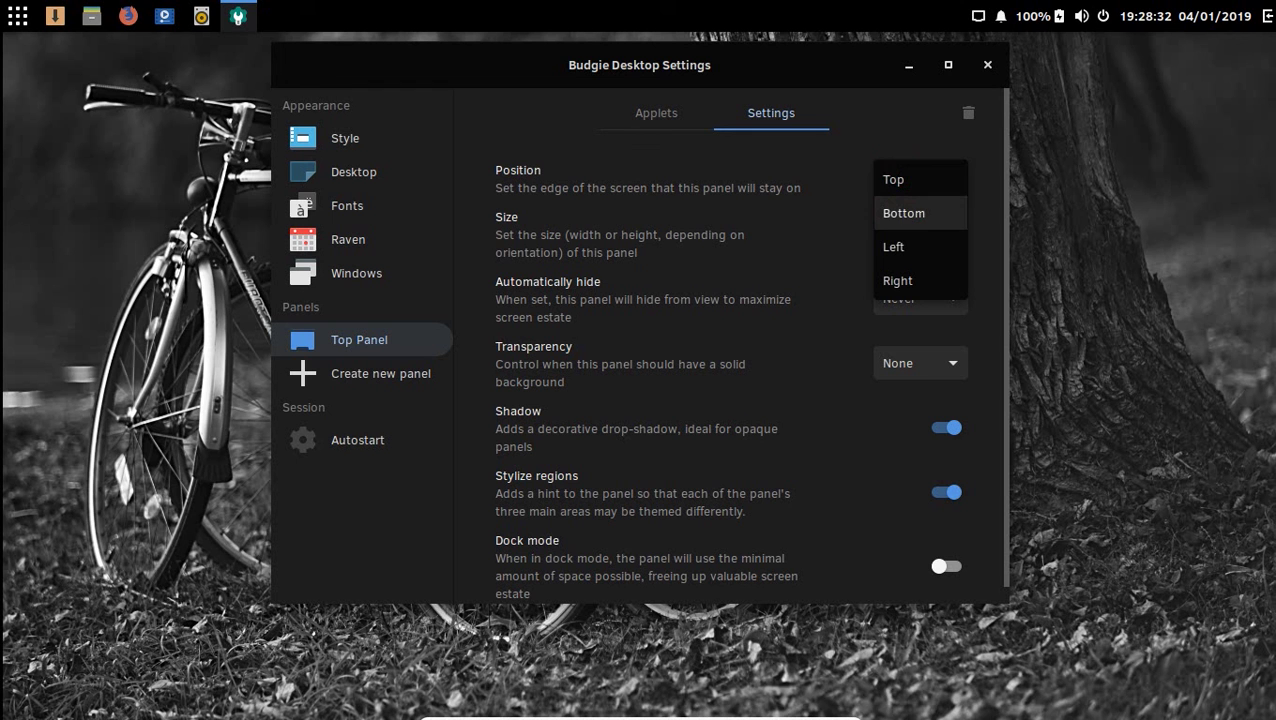
click(902, 246)
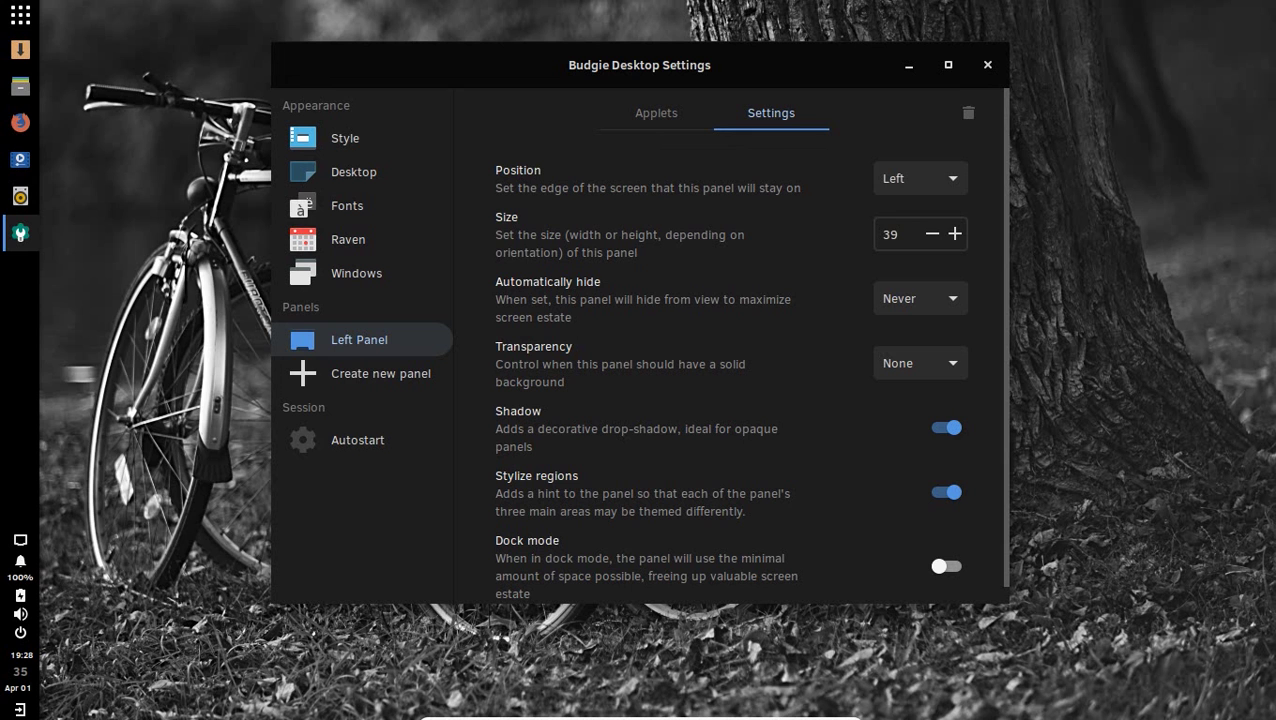
click(900, 178)
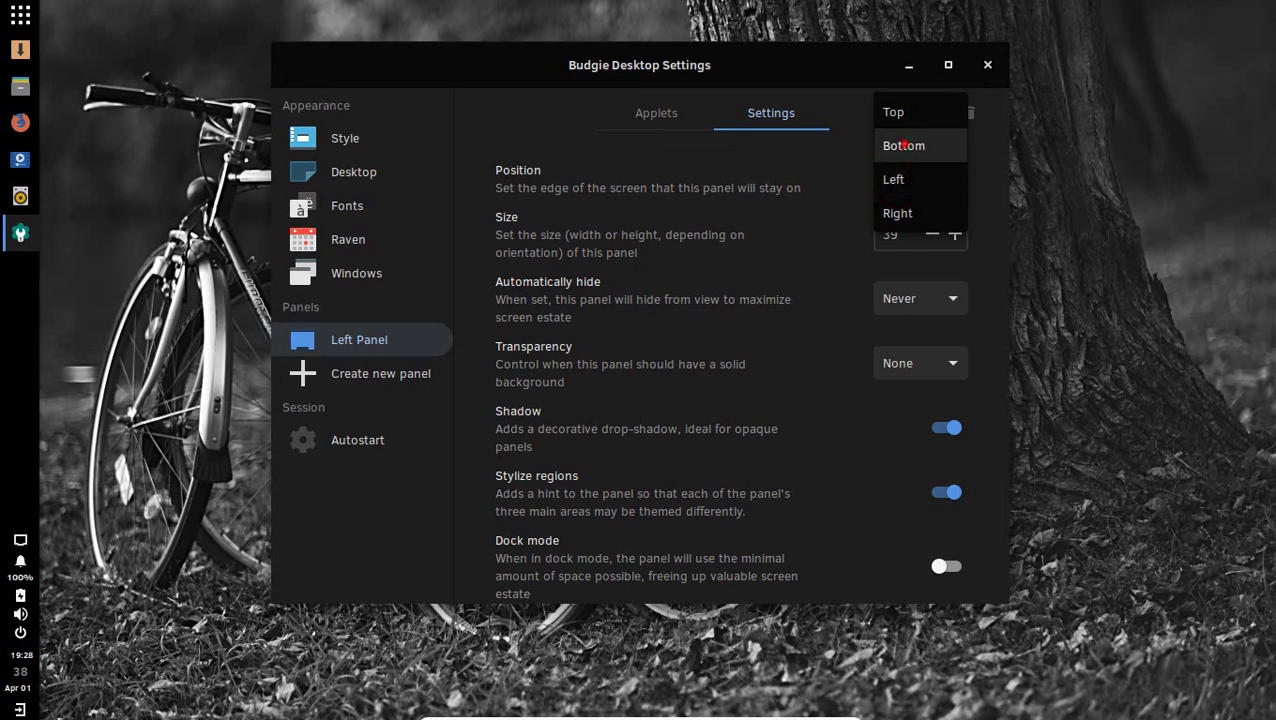
click(904, 145)
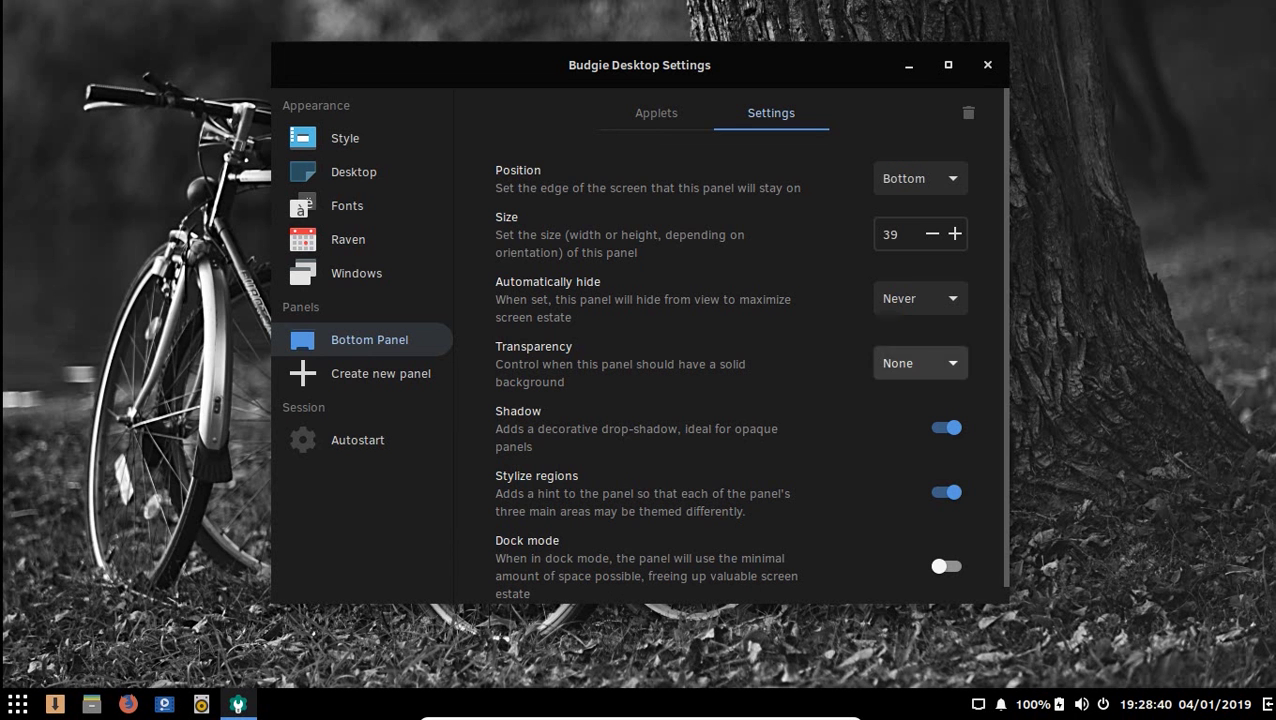
Set the bottom panel's transparency to Always, check it with the application menu open, and close the desktop settings
click(921, 362)
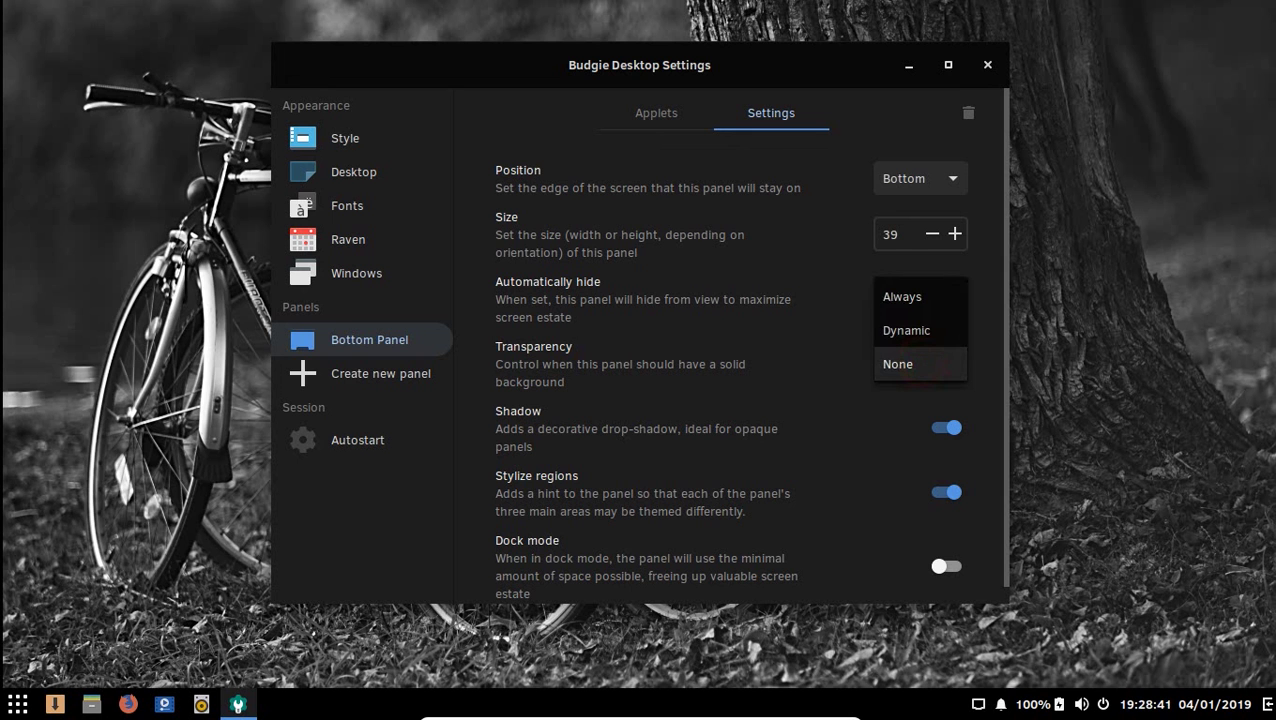
click(914, 304)
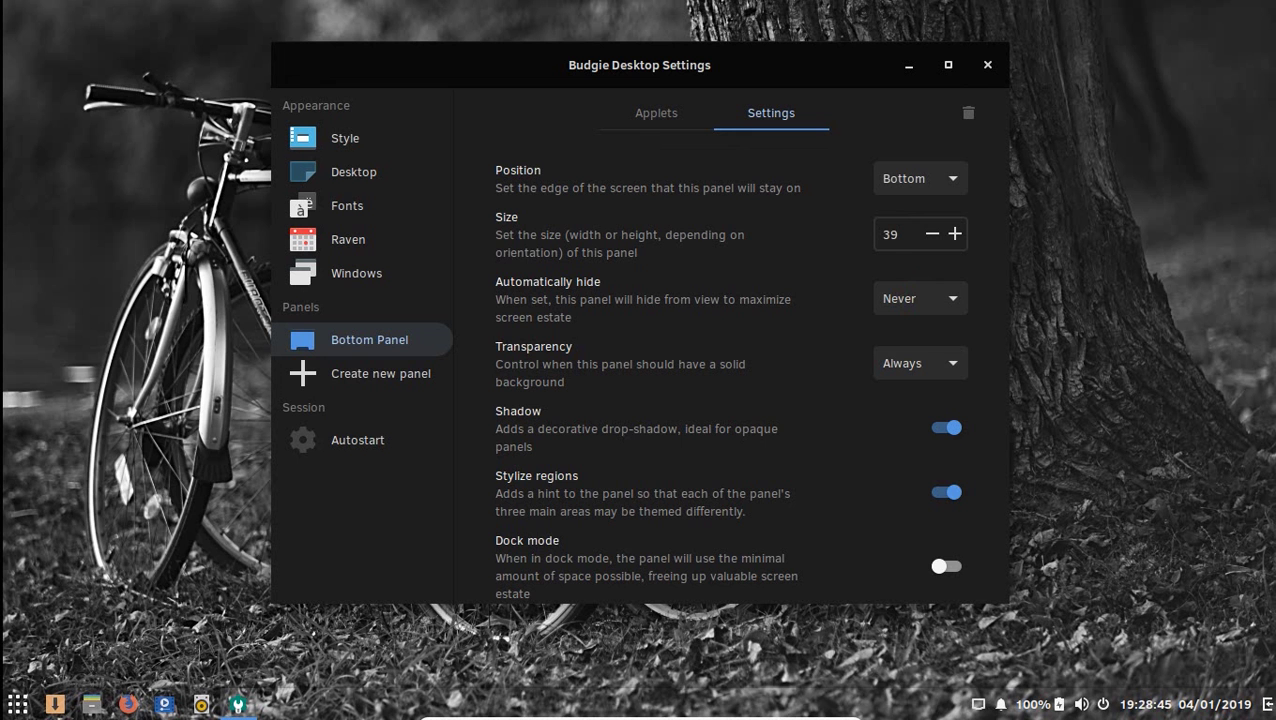
click(18, 703)
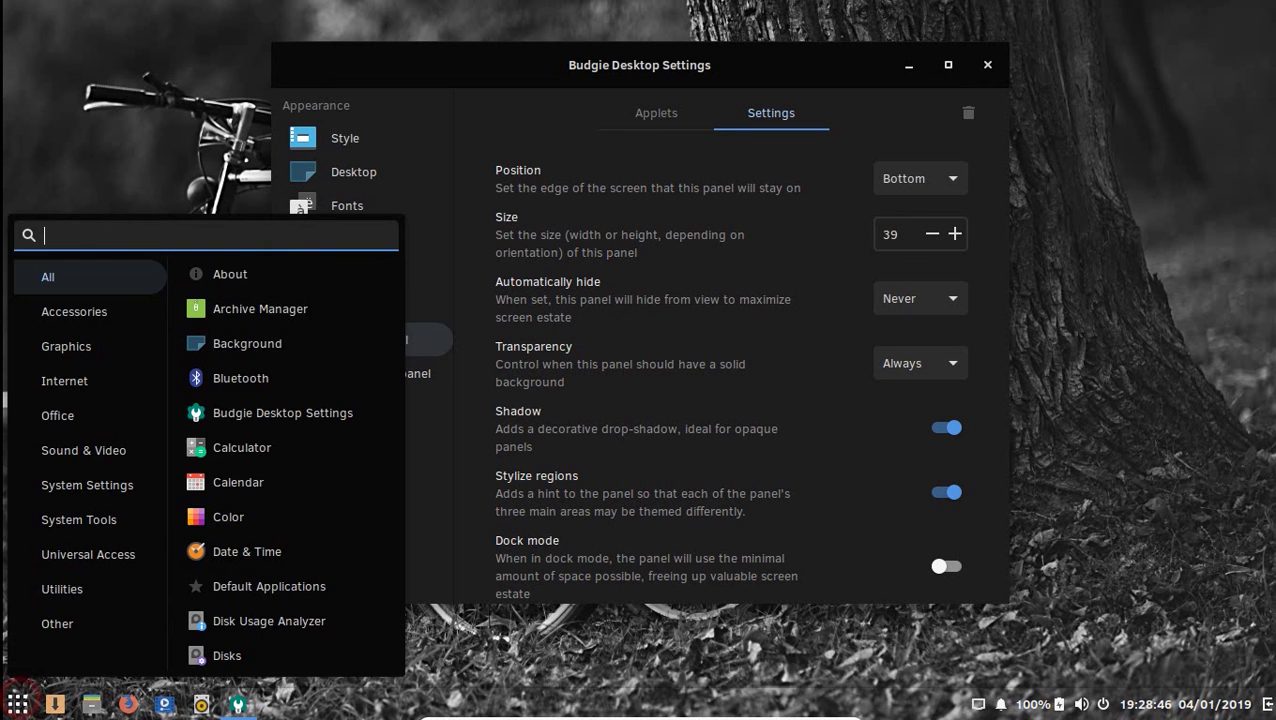
click(18, 703)
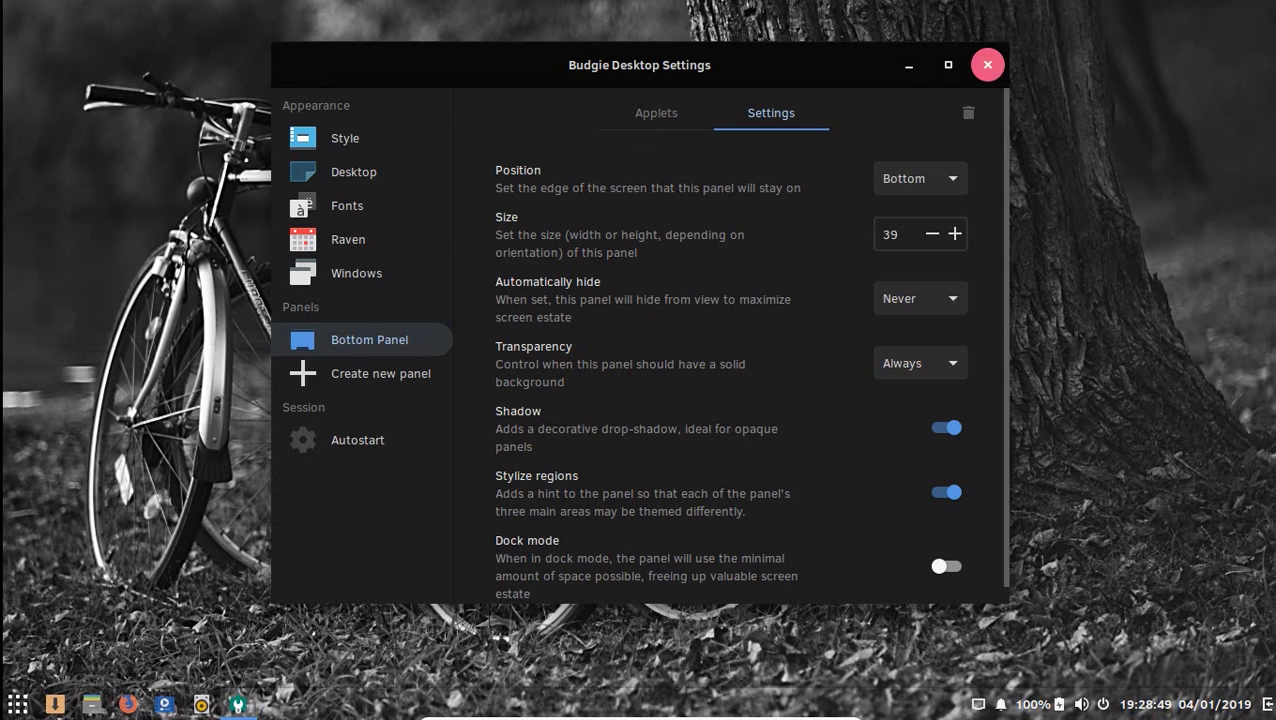
click(987, 64)
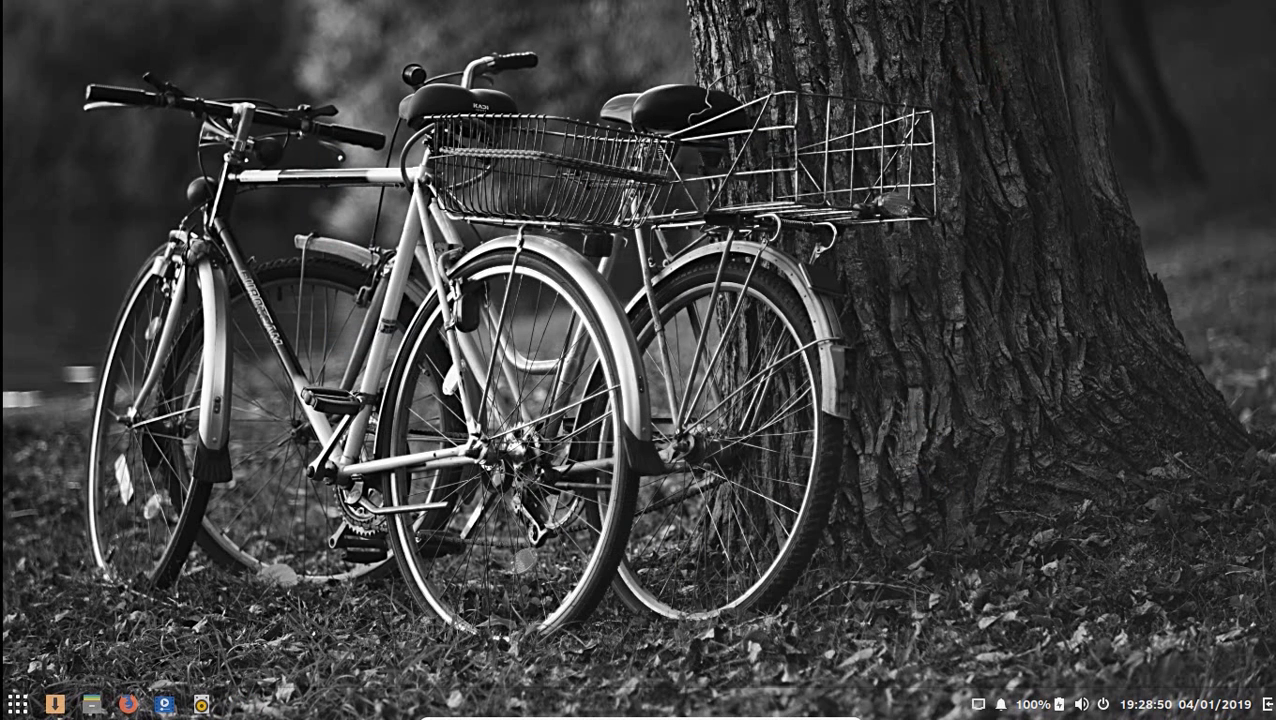